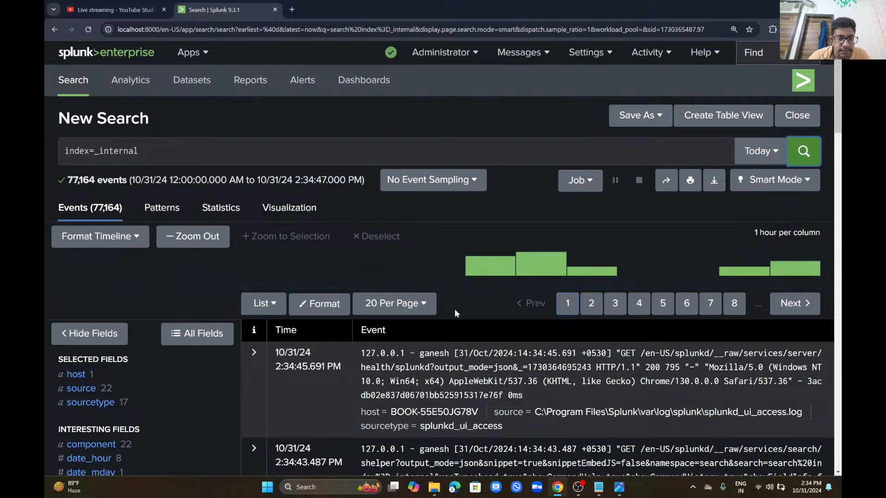
# Step: Rerun the _internal search limited to events before the first event's time
pyautogui.click(297, 370)
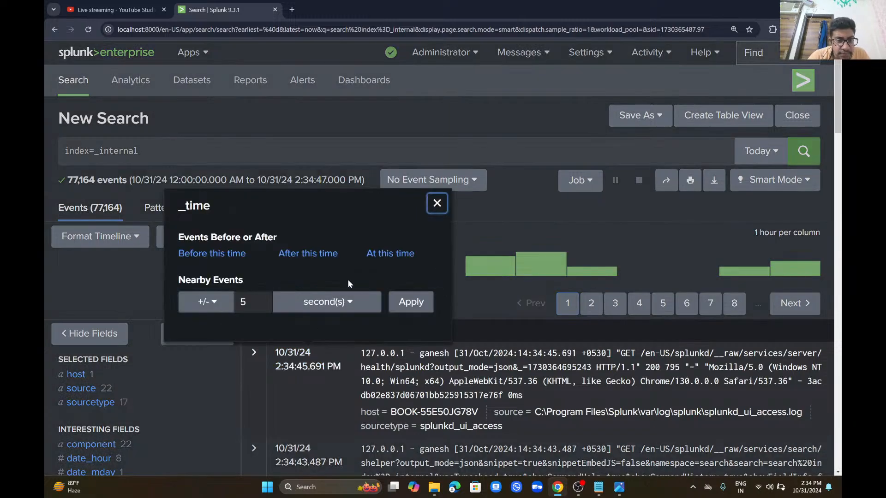
pyautogui.click(215, 256)
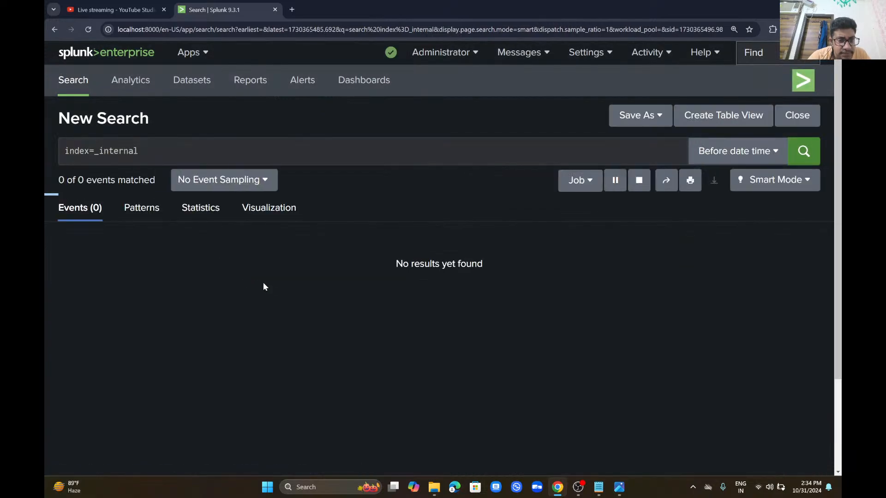
pyautogui.scroll(-5, 290, 300)
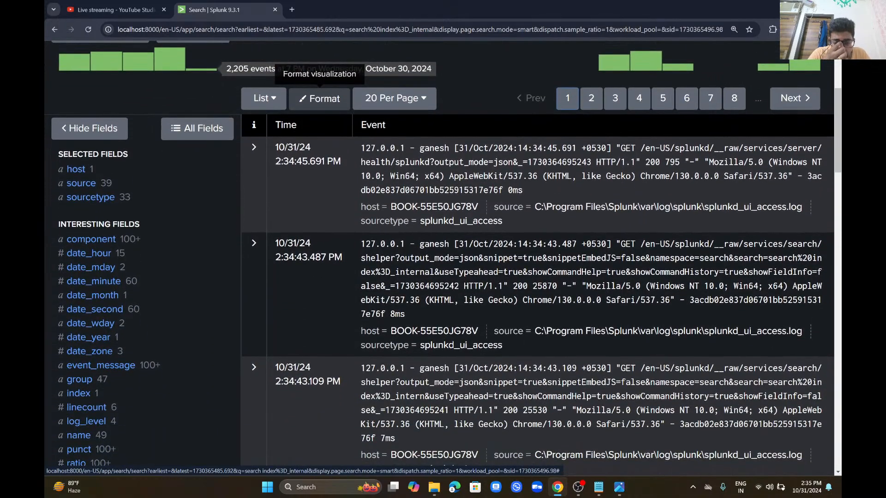
pyautogui.scroll(-1, 319, 98)
# Step: Glance at a source value's options, then expand the first event's field details
pyautogui.click(686, 296)
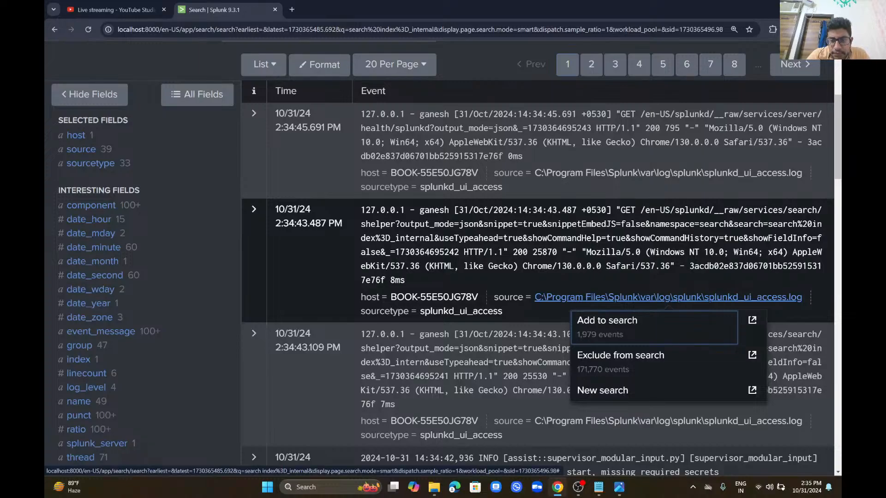
pyautogui.click(708, 240)
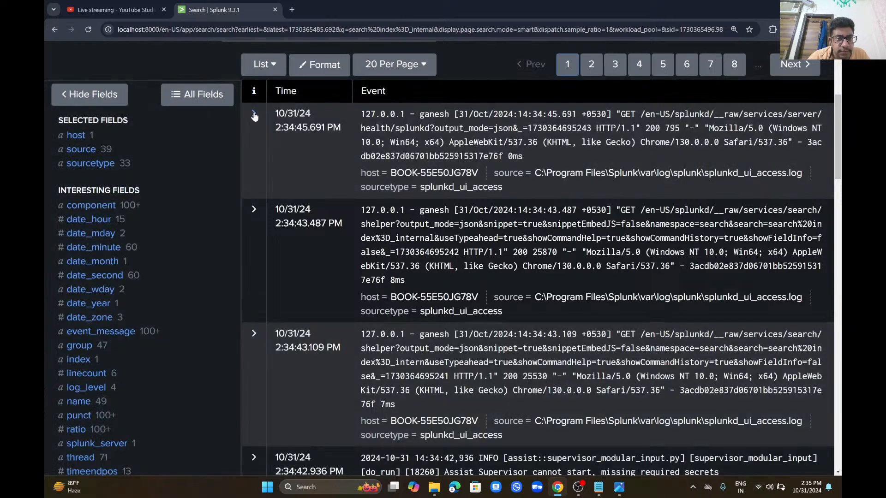
pyautogui.click(254, 115)
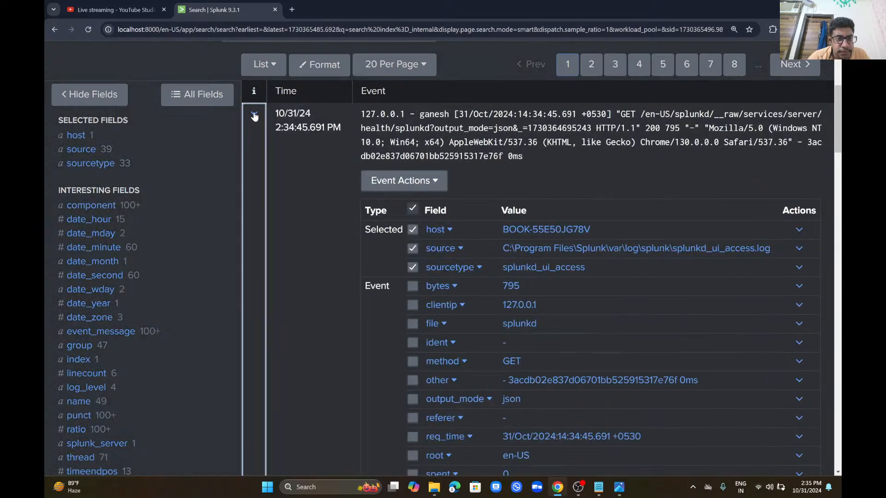
# Step: Start creating a tag for method=GET, then cancel without saving it
pyautogui.scroll(-4, 279, 224)
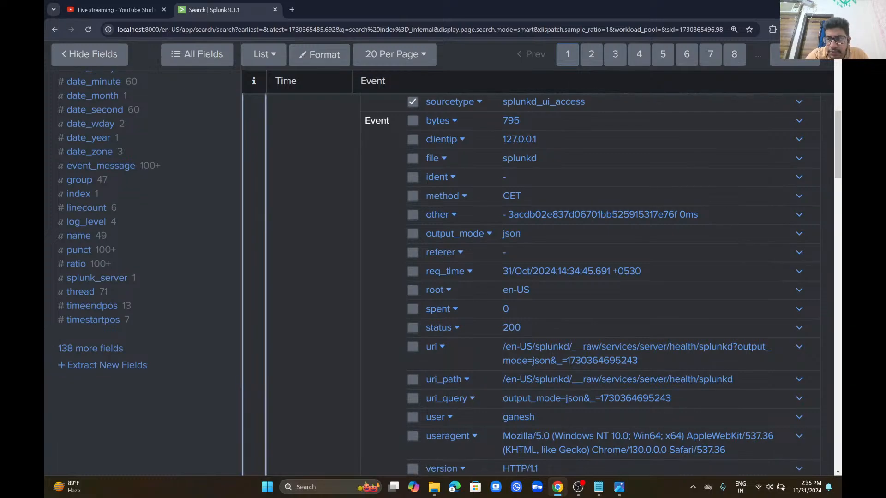
pyautogui.click(800, 195)
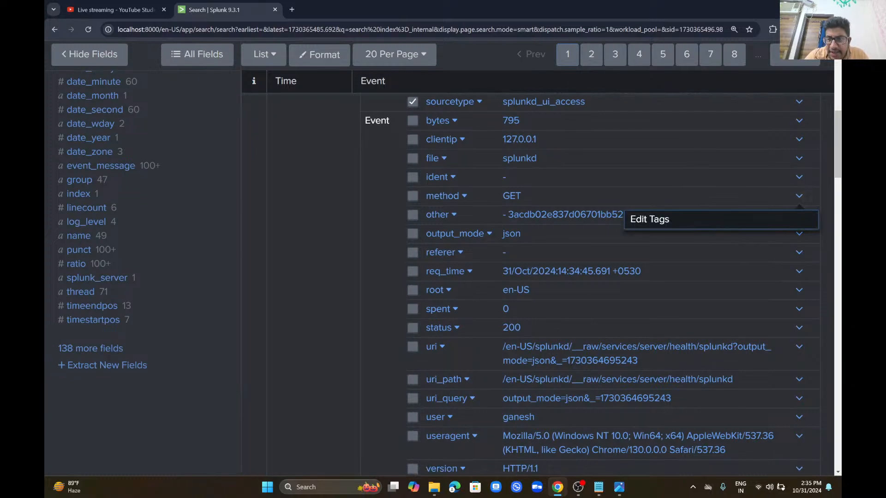
pyautogui.click(799, 195)
pyautogui.click(799, 196)
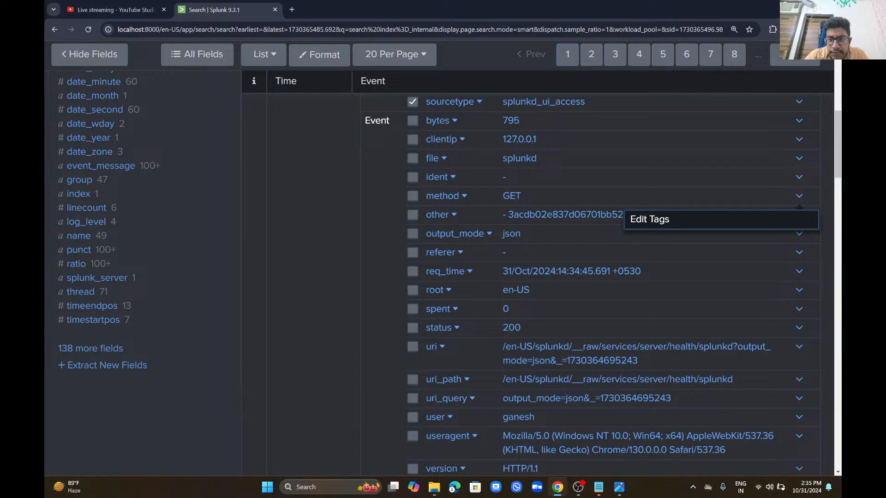
pyautogui.click(721, 219)
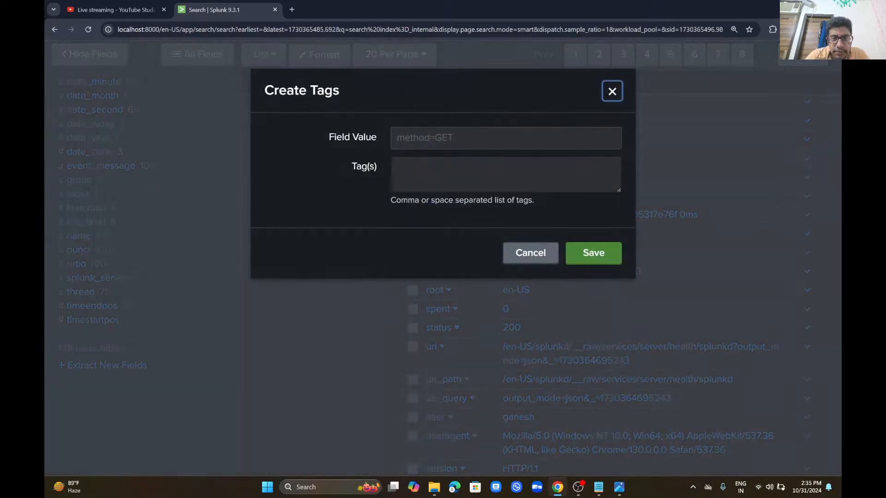
pyautogui.click(533, 254)
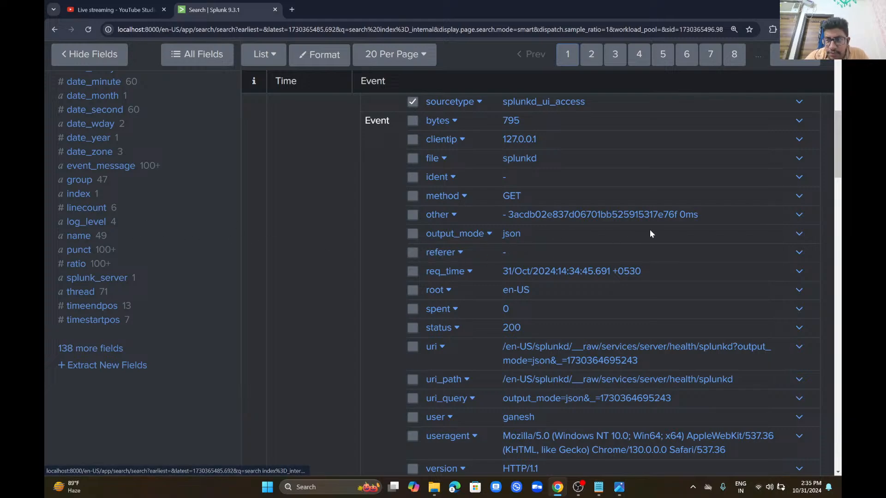
# Step: Check the output_mode and splunk_server field action menus while scrolling the event fields
pyautogui.click(799, 234)
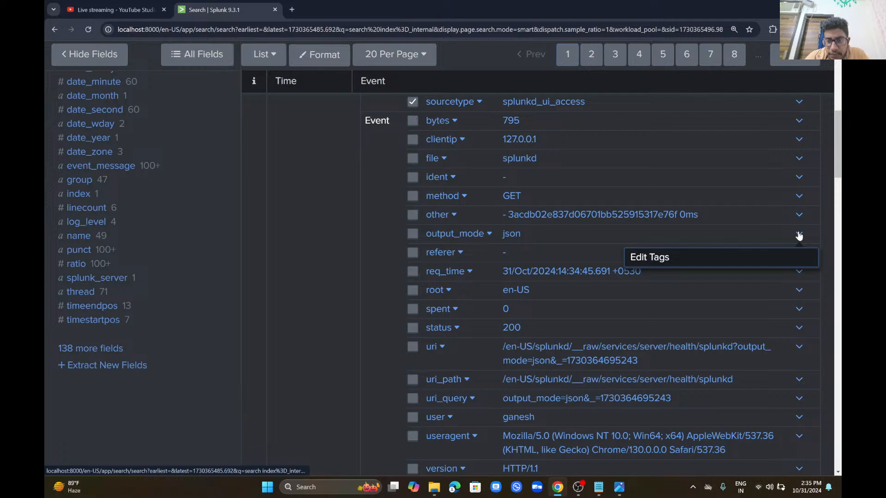
pyautogui.click(799, 235)
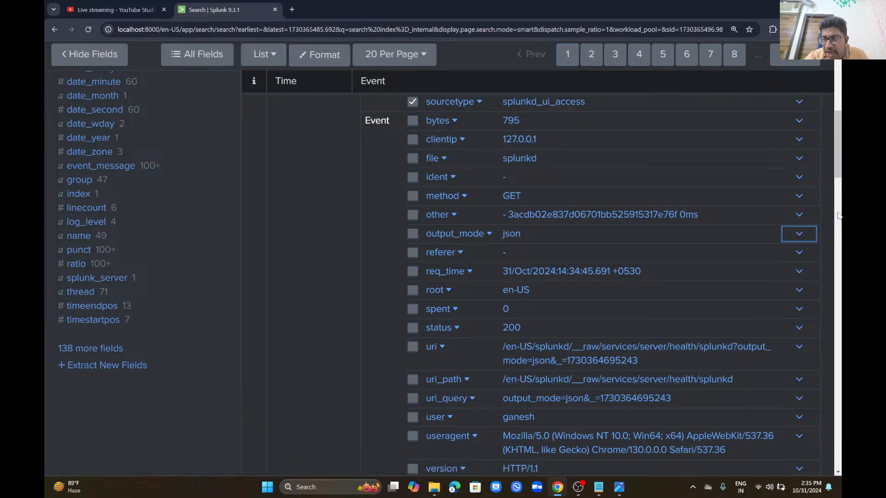
pyautogui.scroll(-5, 839, 217)
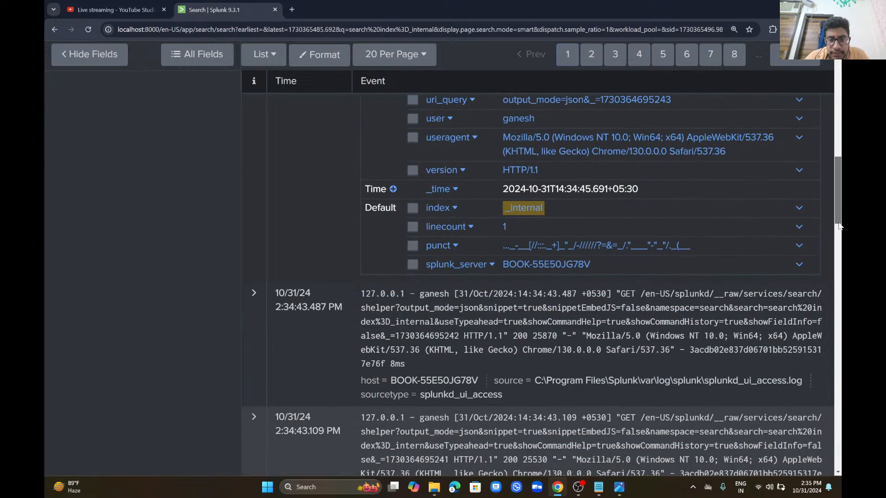
pyautogui.moveTo(838, 224)
pyautogui.mouseDown()
pyautogui.moveTo(828, 250)
pyautogui.moveTo(832, 225)
pyautogui.mouseUp()
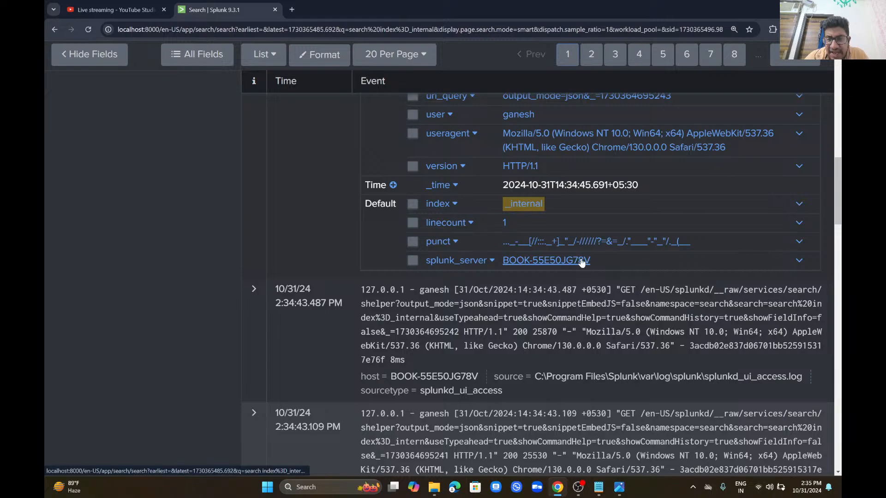
pyautogui.click(800, 262)
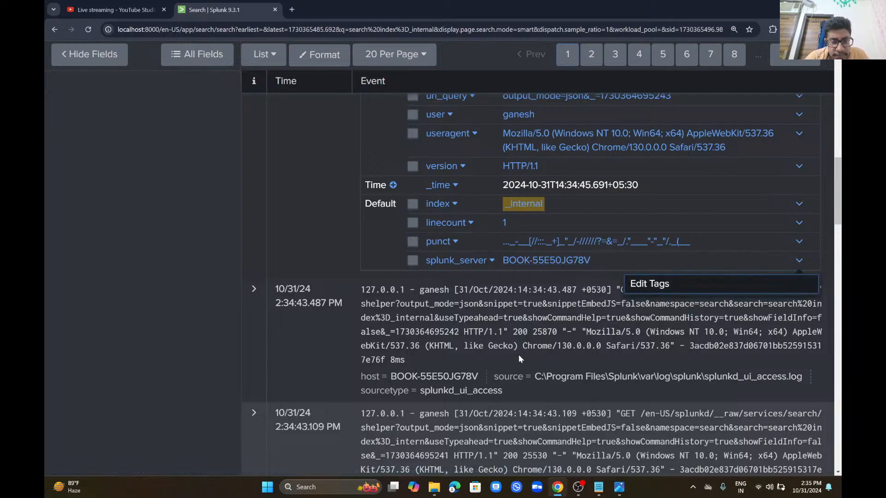
pyautogui.moveTo(839, 202); pyautogui.dragTo(840, 107)
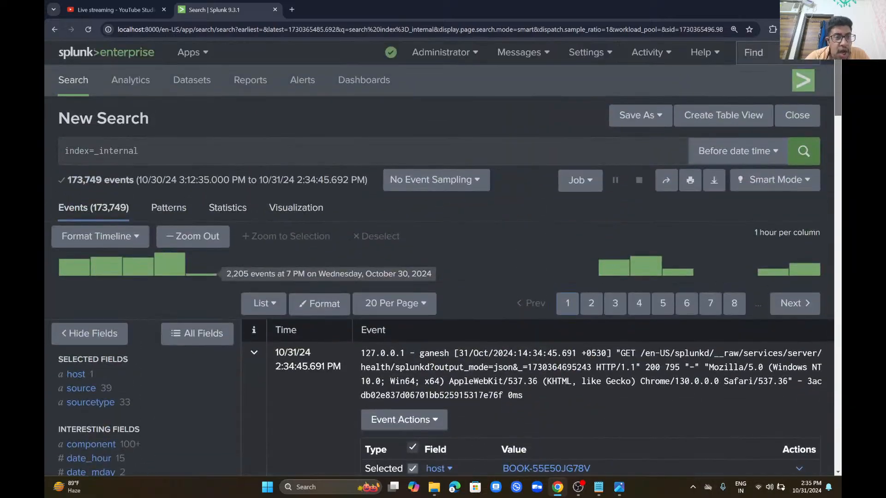
# Step: Collapse the first event and rerun the search on index="_audit" instead of _internal
pyautogui.click(248, 145)
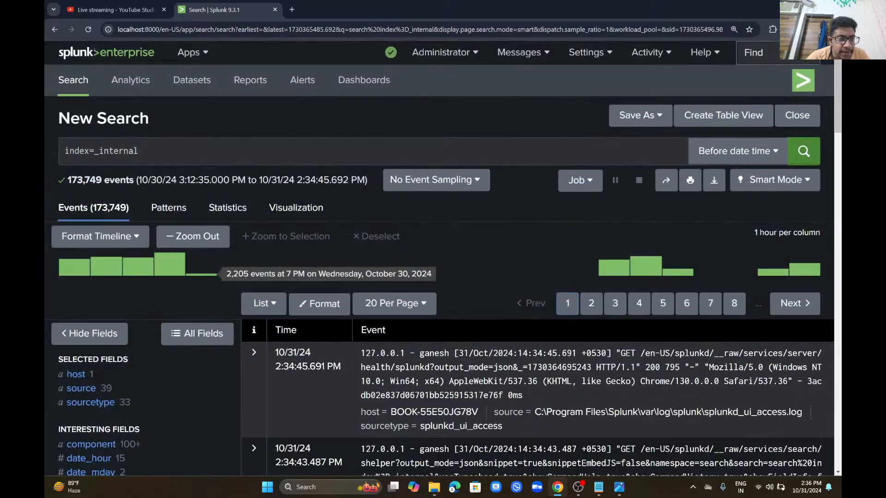
pyautogui.click(248, 148)
pyautogui.press('BackSpace')
pyautogui.press('BackSpace')
pyautogui.press('BackSpace')
pyautogui.press('BackSpace')
pyautogui.press('BackSpace')
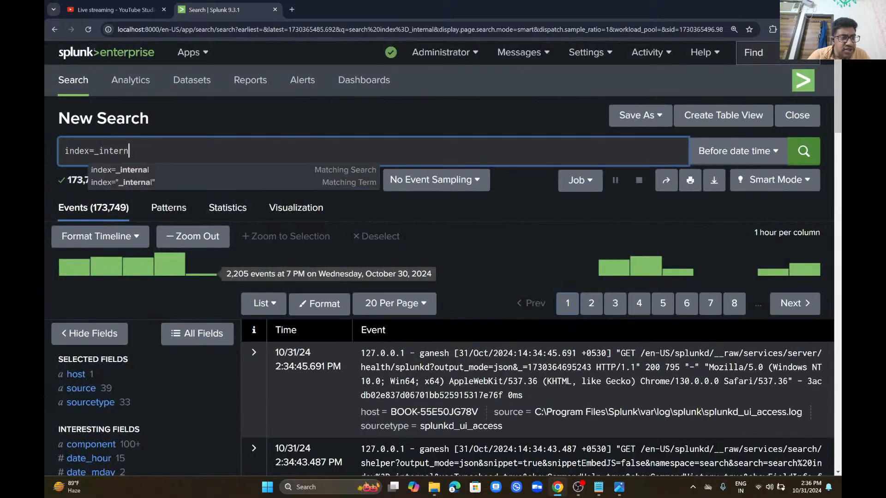
pyautogui.press('BackSpace')
pyautogui.press('BackSpace')
pyautogui.press('BackSpace')
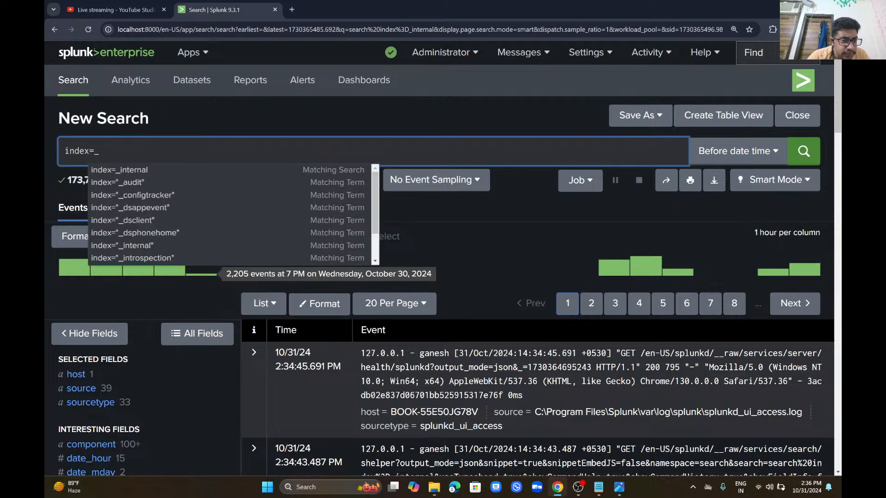
pyautogui.click(157, 186)
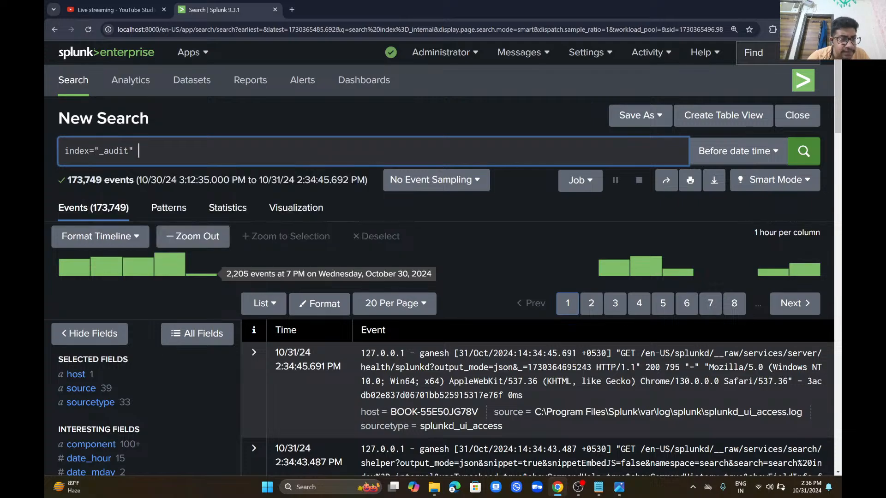
pyautogui.click(805, 151)
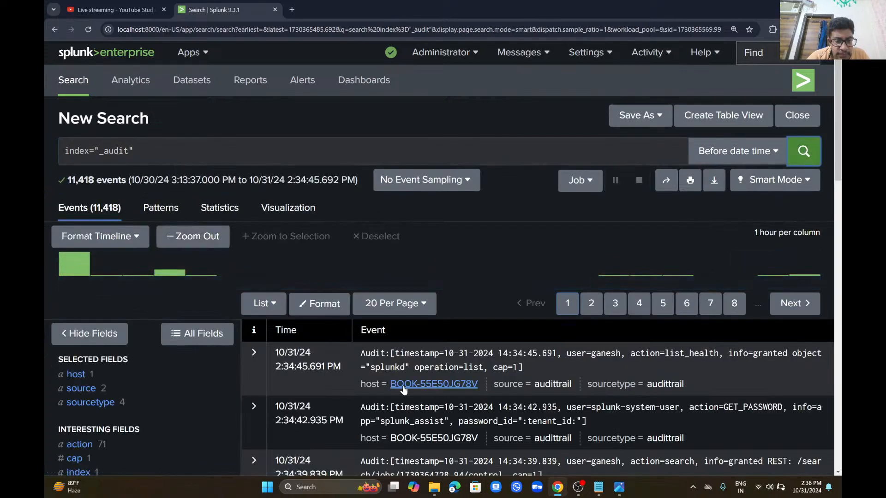
pyautogui.click(319, 367)
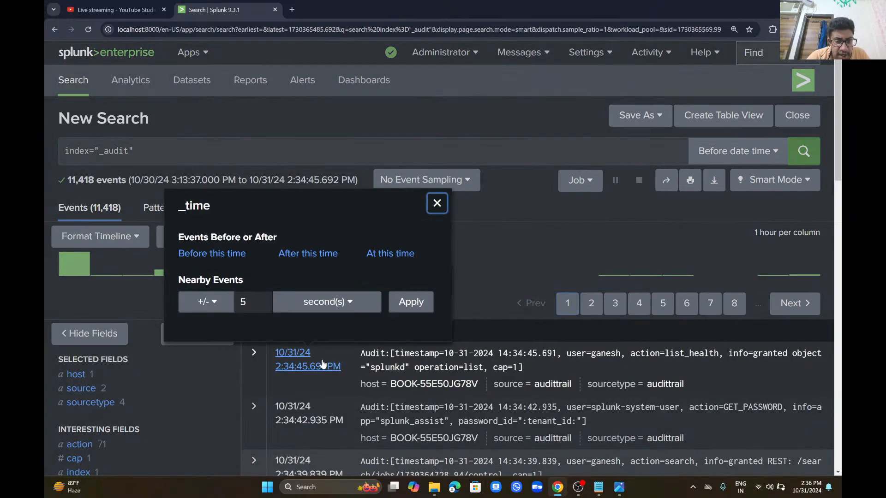
pyautogui.click(437, 203)
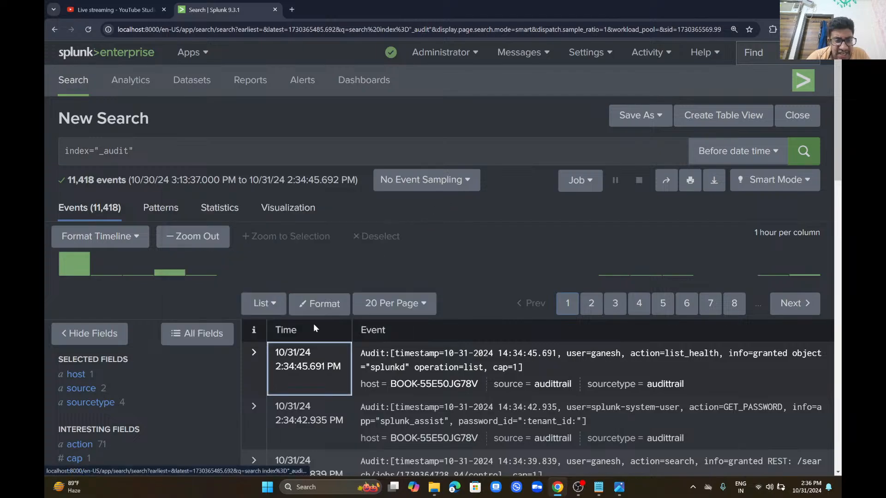
# Step: Expand the first audit event, check its action and splunk_server field options, then collapse it
pyautogui.click(253, 355)
pyautogui.scroll(-5, 449, 272)
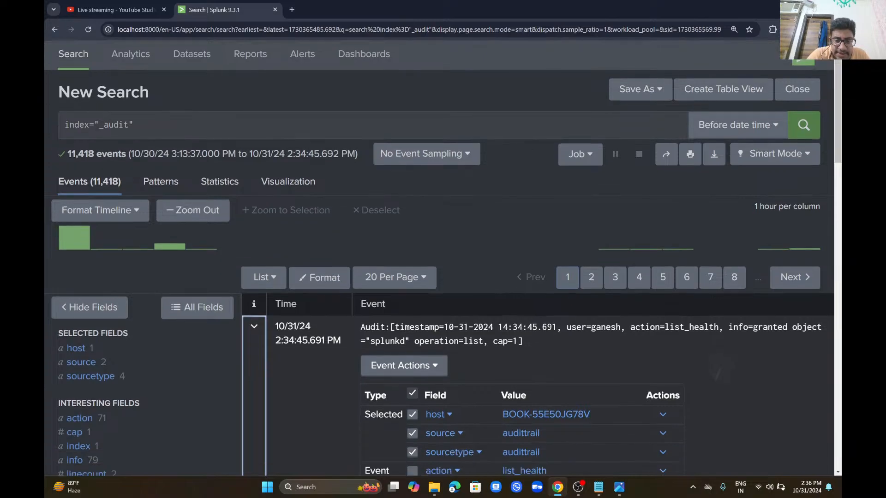
pyautogui.scroll(-1, 472, 289)
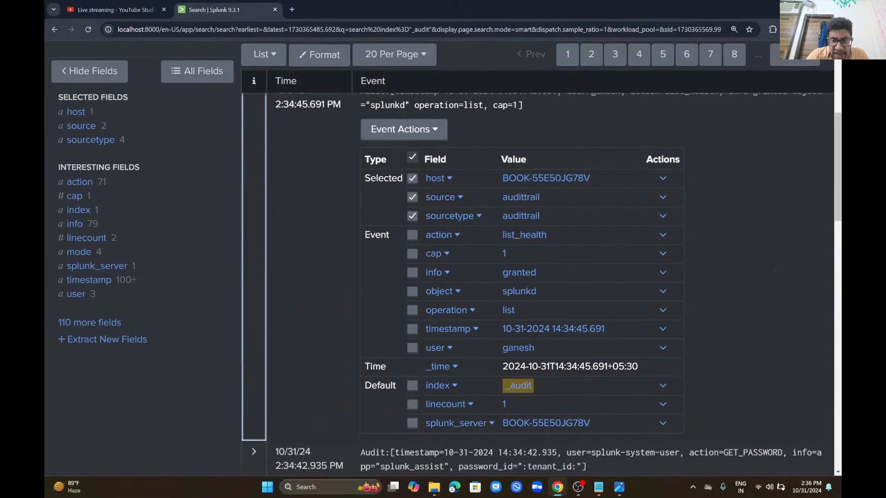
pyautogui.click(663, 223)
pyautogui.click(663, 224)
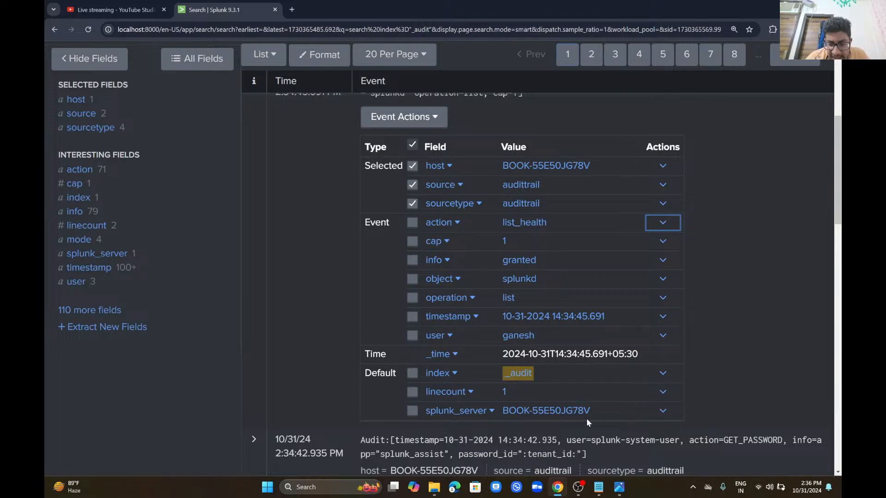
pyautogui.click(663, 411)
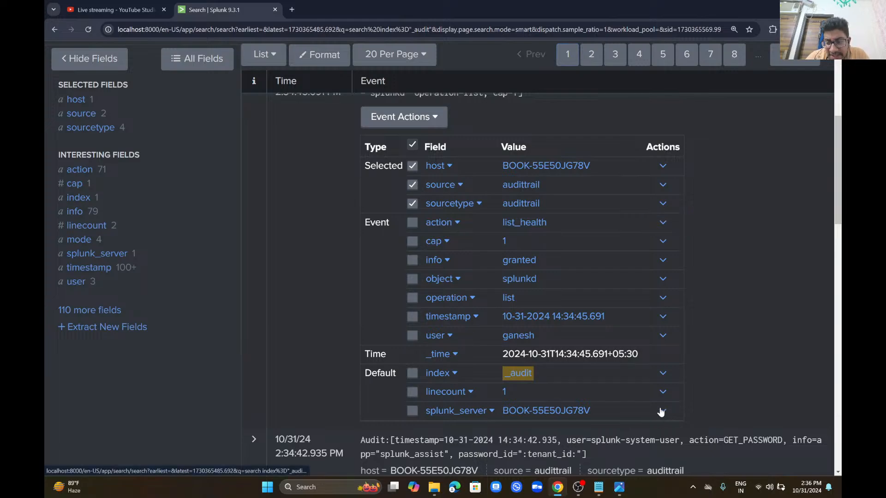
pyautogui.click(707, 383)
pyautogui.scroll(-5, 707, 383)
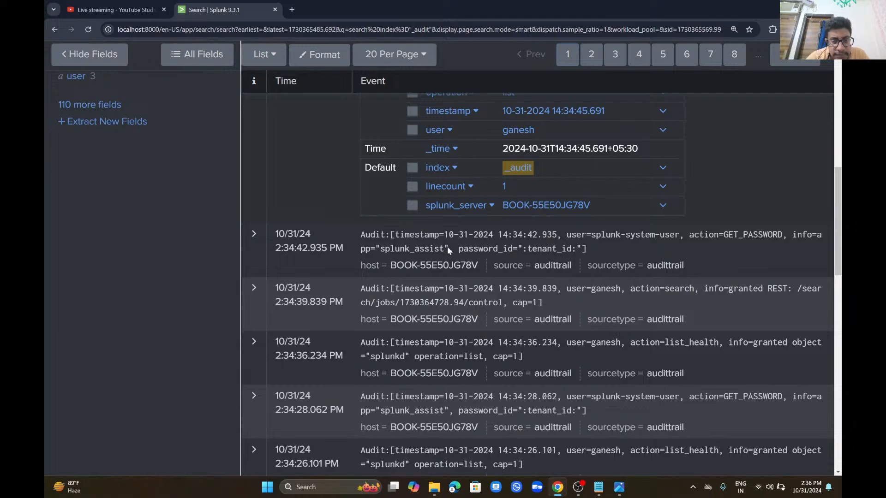
pyautogui.click(252, 233)
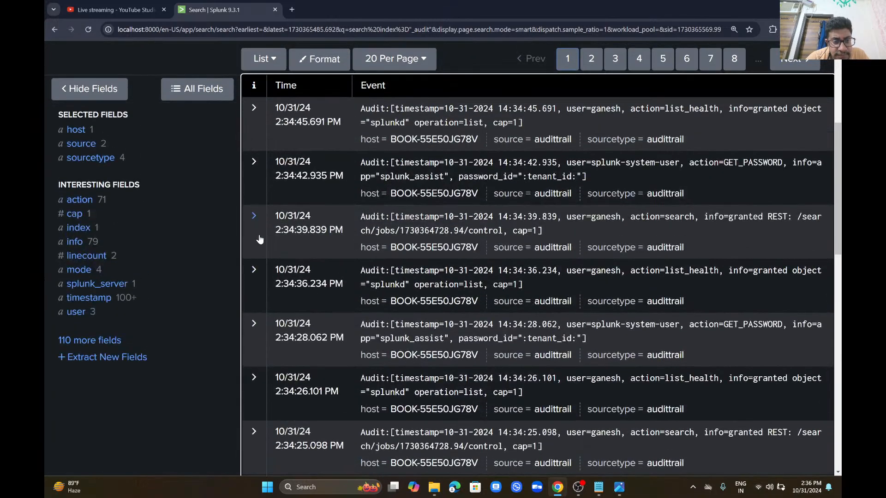
# Step: Expand the 2:34:39.839 PM audit event, check its time options, then switch to Splunk Technical Notes.txt
pyautogui.click(252, 227)
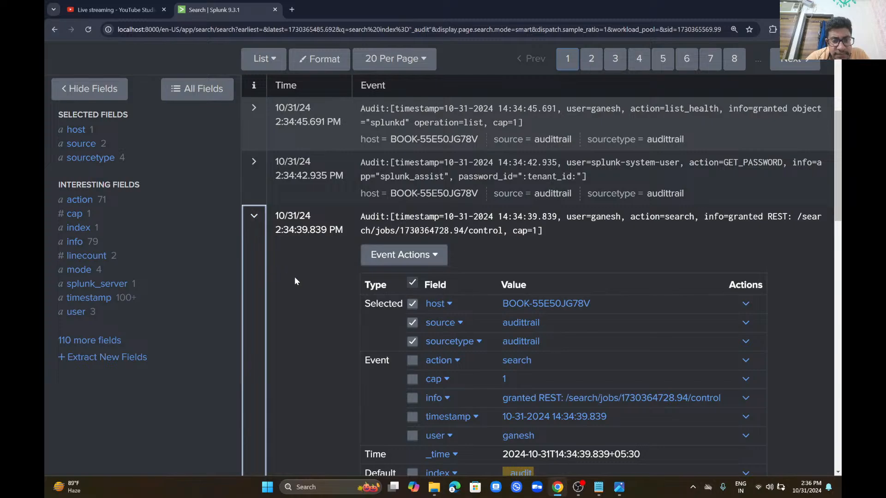
pyautogui.click(342, 320)
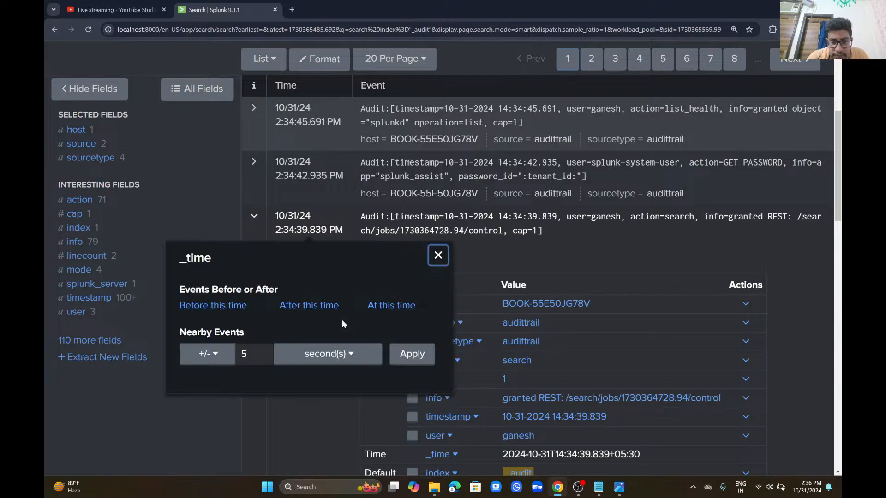
pyautogui.click(437, 255)
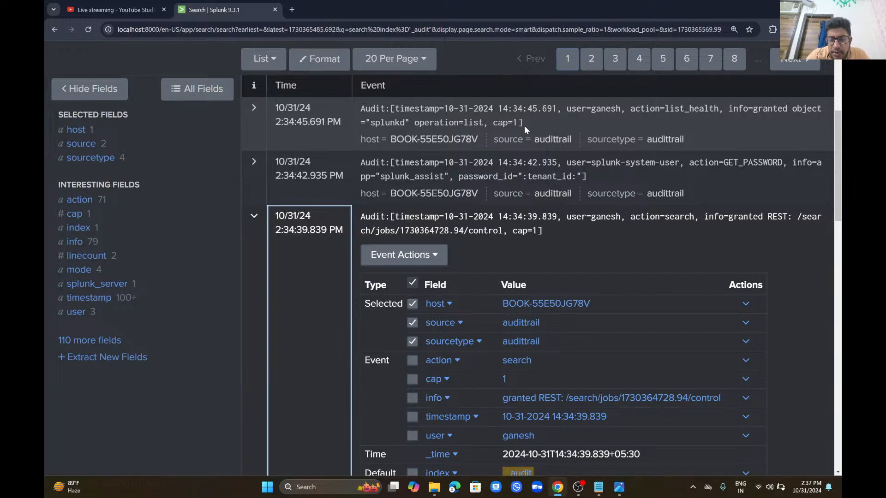
pyautogui.hotkey('alt', 'Tab')
pyautogui.click(168, 319)
# Step: Correct the heading spelling from 'Architeture' to 'Splunk Architecture'
pyautogui.click(143, 206)
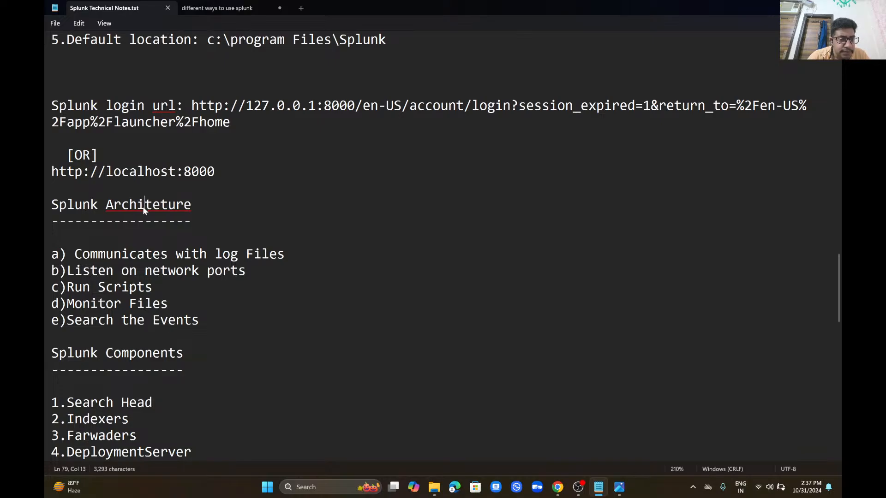
pyautogui.click(148, 224)
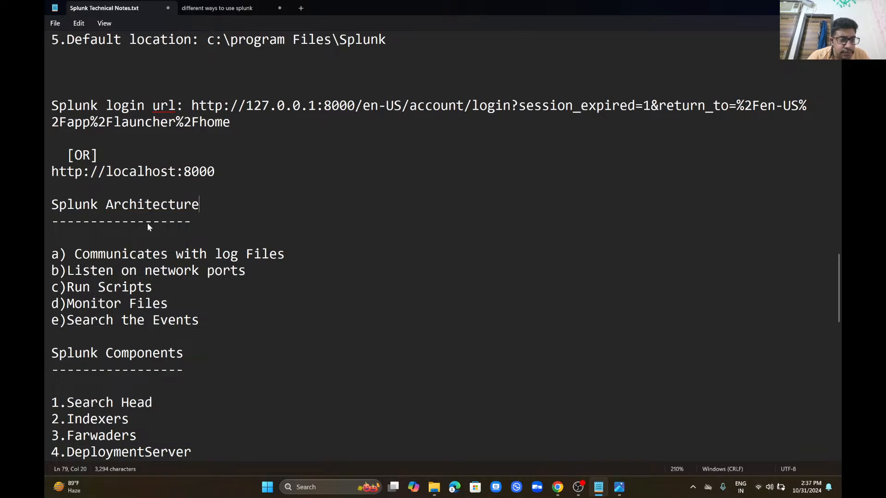
pyautogui.press('Down')
pyautogui.press('Down')
pyautogui.press('Down')
pyautogui.press('Down')
pyautogui.press('Down')
pyautogui.press('Down')
pyautogui.press('Down')
pyautogui.press('Down')
pyautogui.press('Down')
pyautogui.press('Down')
pyautogui.press('Down')
pyautogui.press('Down')
pyautogui.press('Down')
pyautogui.press('Down')
pyautogui.press('Down')
pyautogui.press('Down')
pyautogui.press('Down')
pyautogui.press('Down')
pyautogui.press('Down')
pyautogui.press('Down')
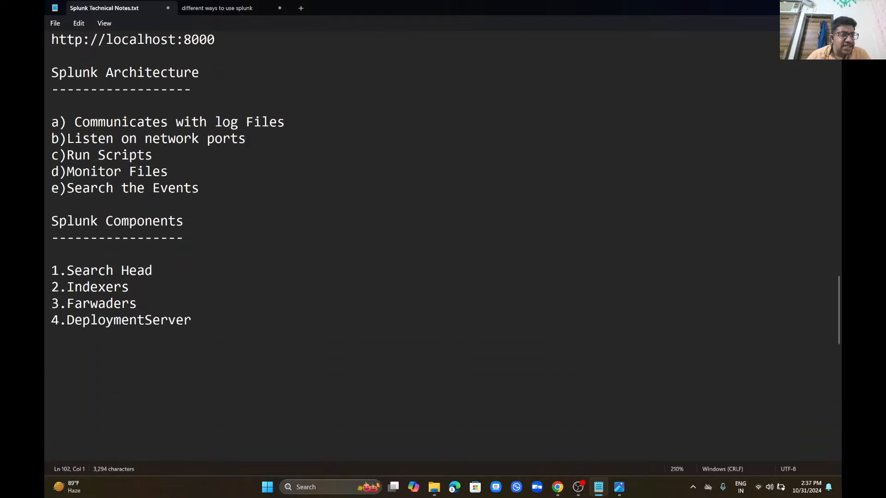
# Step: Remove the extra space after a) and bring up the Splunk Architeture.png diagram
pyautogui.click(75, 123)
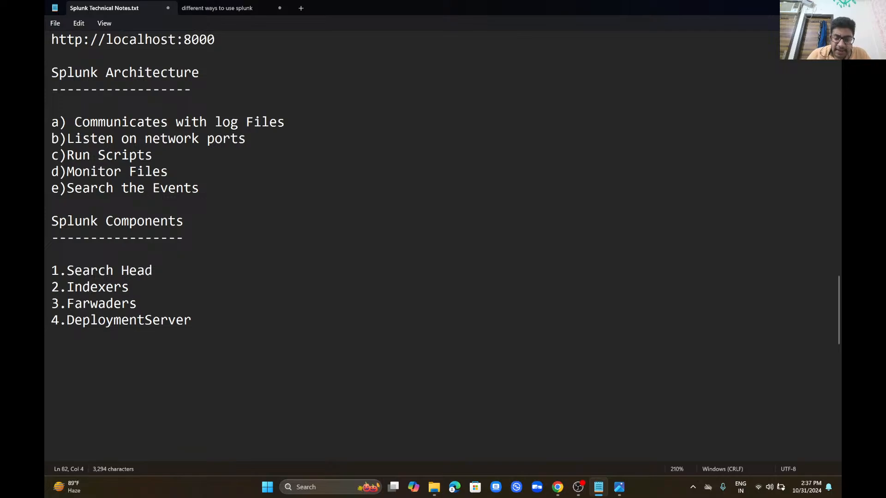
pyautogui.press('BackSpace')
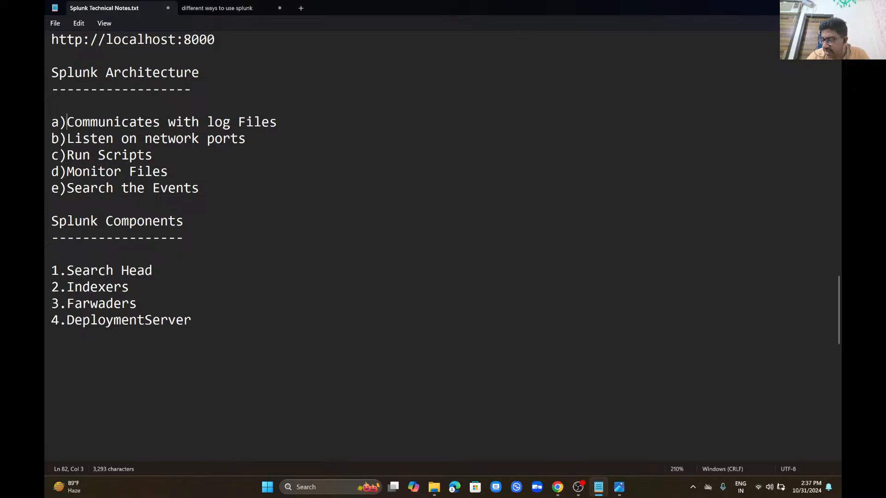
pyautogui.click(122, 320)
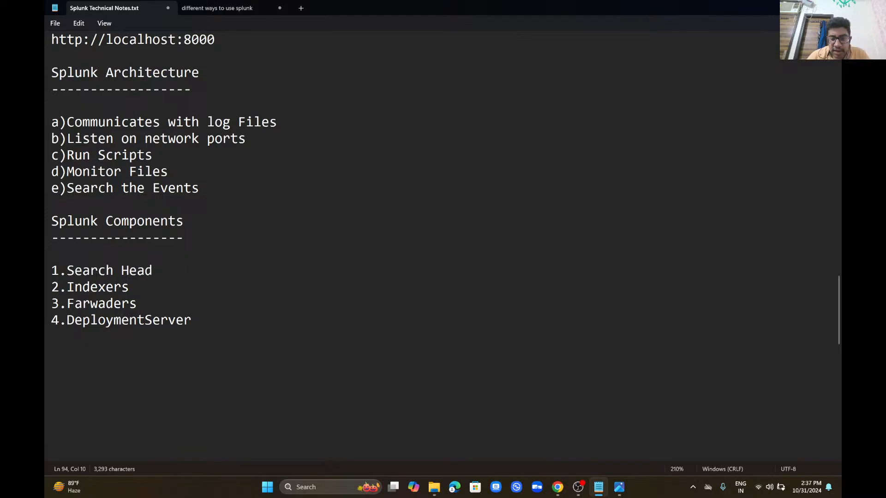
pyautogui.click(619, 487)
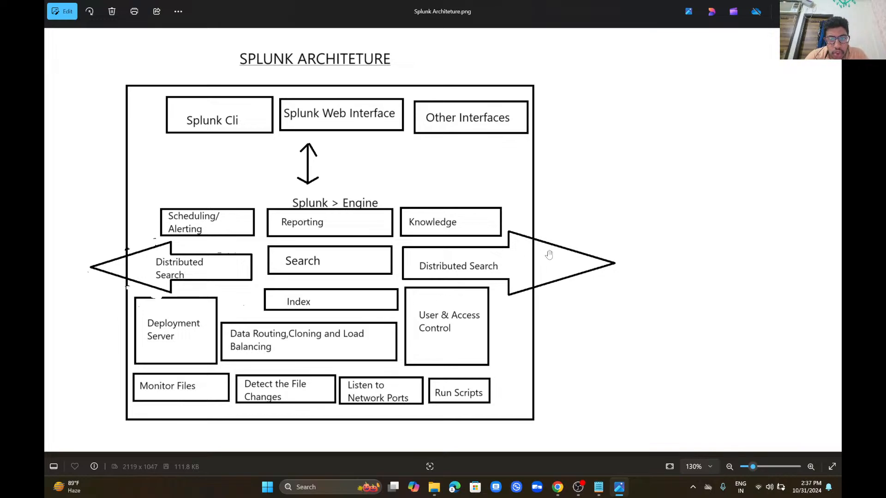
pyautogui.click(331, 493)
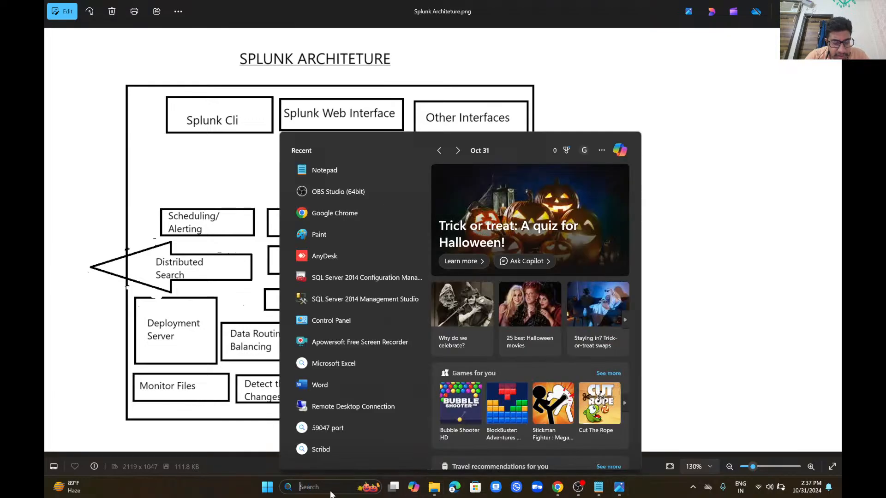
pyautogui.press('super+r')
pyautogui.write('m')
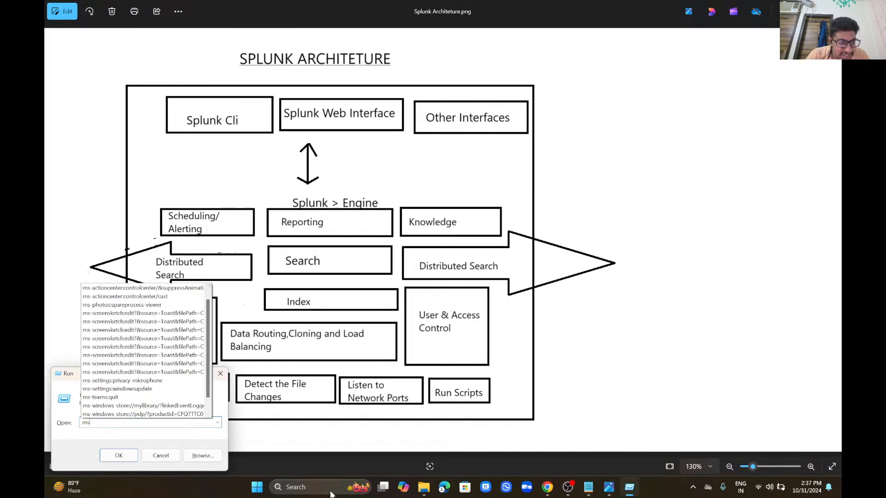
pyautogui.write('sc')
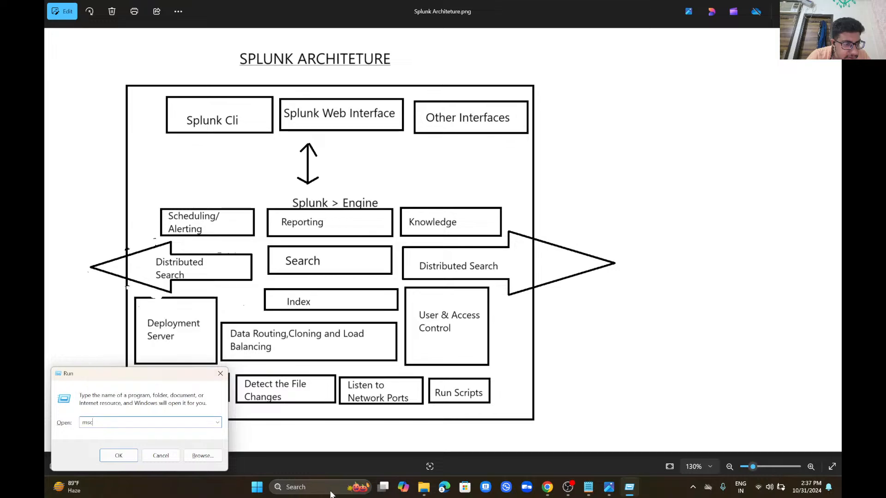
pyautogui.press('BackSpace')
pyautogui.press('BackSpace')
pyautogui.press('BackSpace')
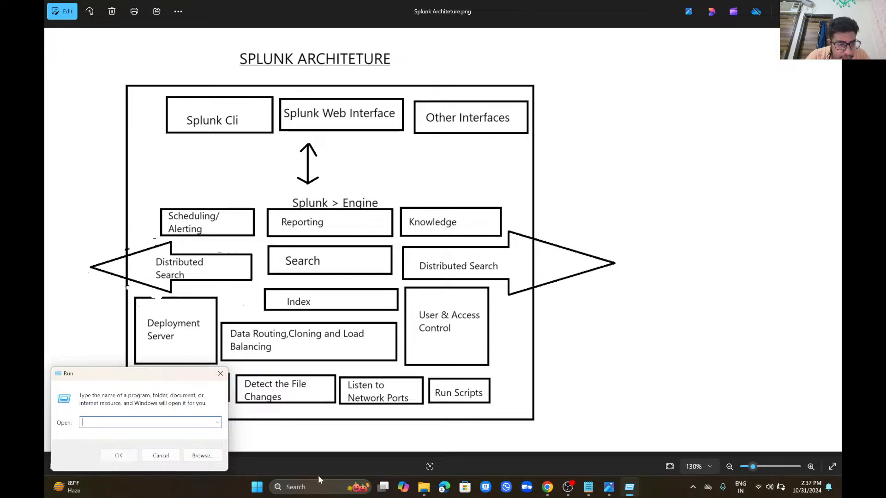
pyautogui.click(221, 374)
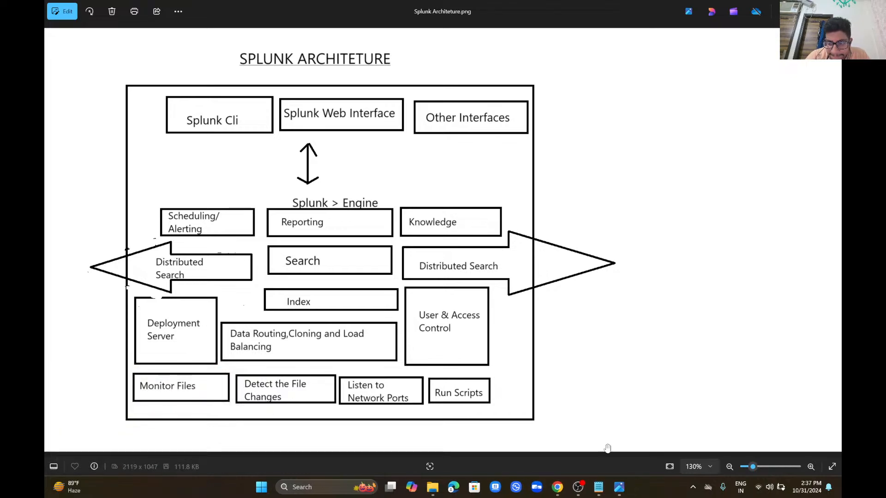
# Step: Open Task Manager from the taskbar, maximized with its navigation pane expanded
pyautogui.rightClick(646, 489)
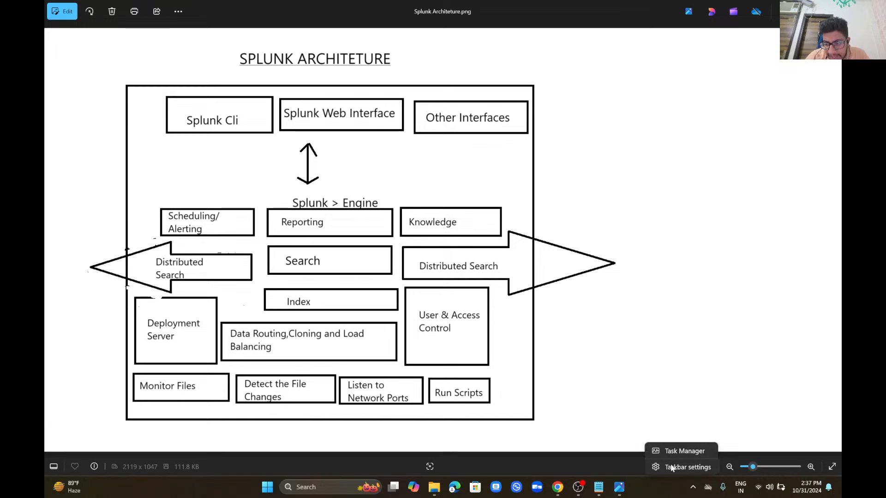
pyautogui.click(691, 452)
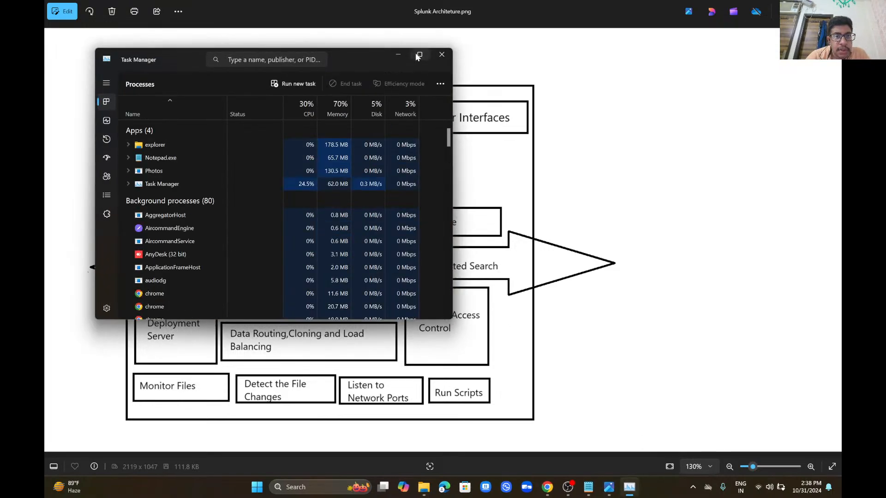
pyautogui.click(416, 53)
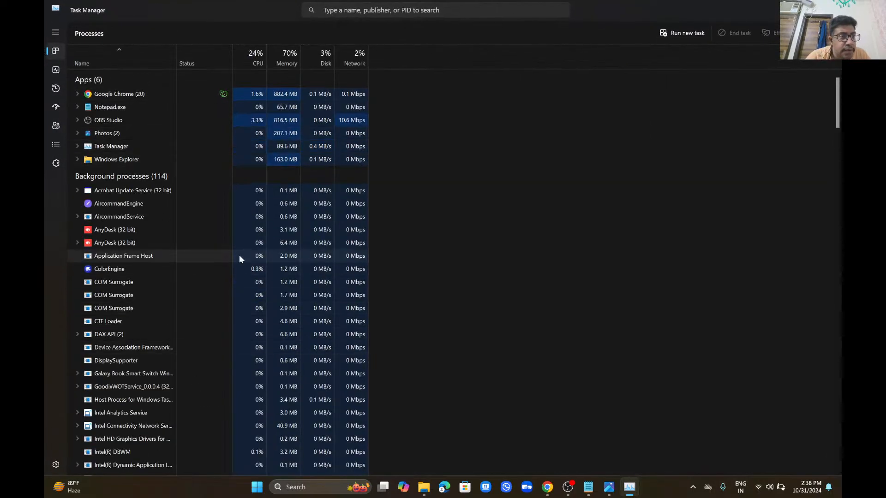
pyautogui.click(56, 32)
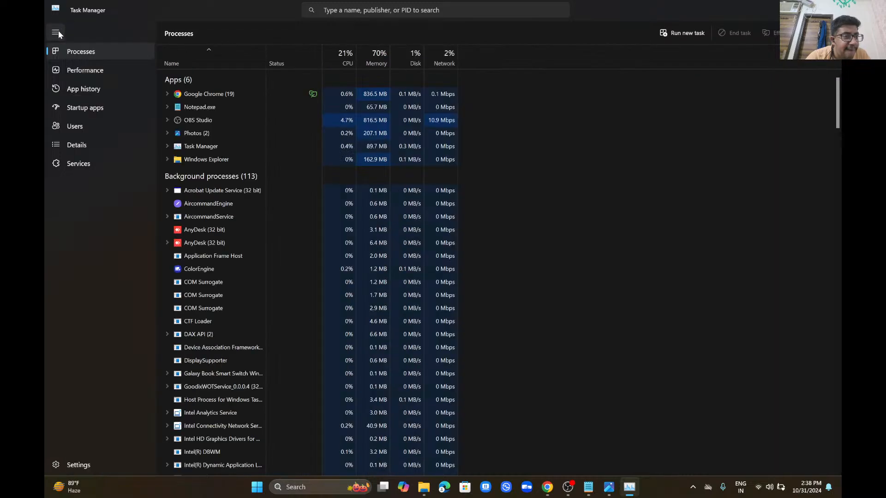
# Step: View the Performance, App history, Startup apps and Users pages in turn
pyautogui.click(99, 65)
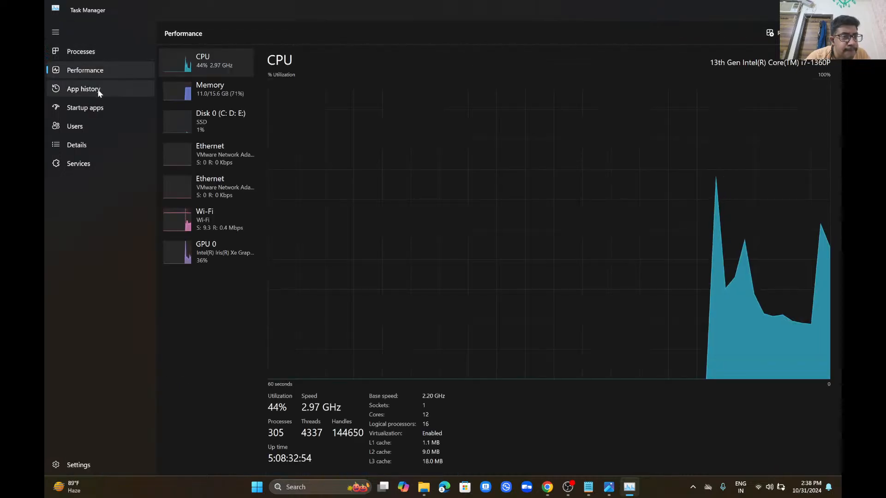
pyautogui.click(98, 90)
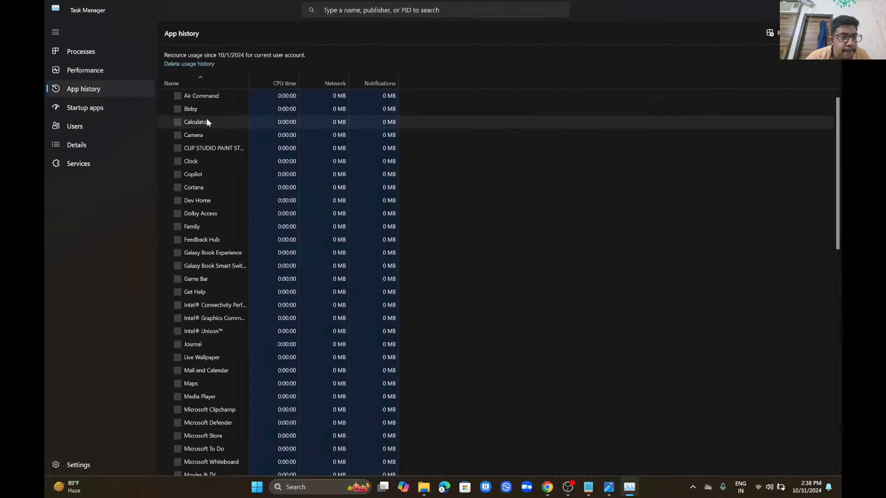
pyautogui.click(95, 110)
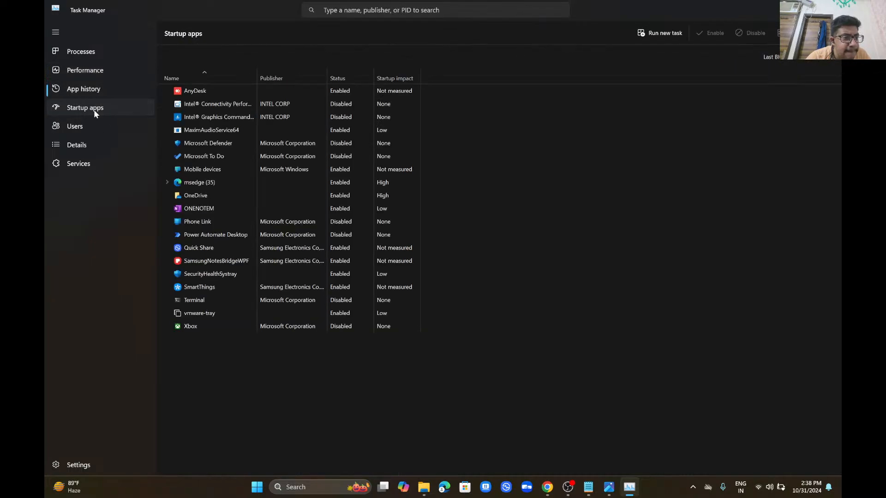
pyautogui.click(92, 121)
# Step: On the Services page, widen the Name column and select the Splunkd service
pyautogui.click(89, 164)
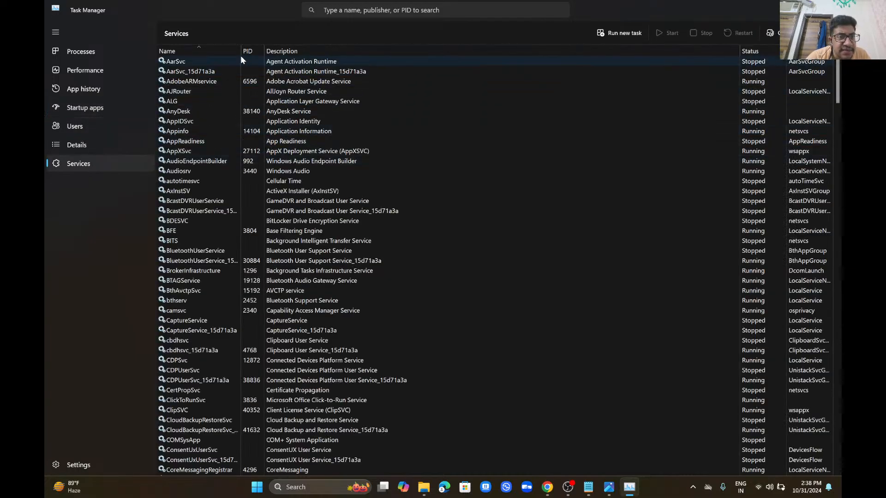
pyautogui.moveTo(240, 55); pyautogui.dragTo(456, 64)
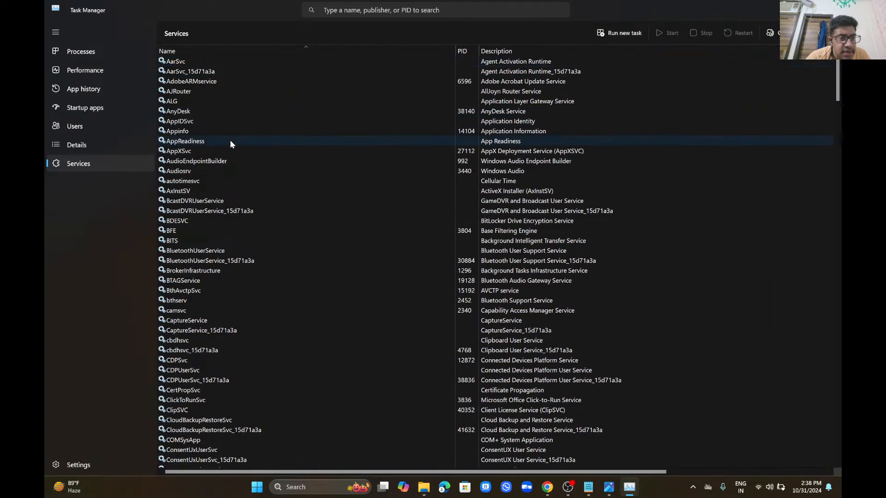
pyautogui.click(213, 149)
pyautogui.press('s')
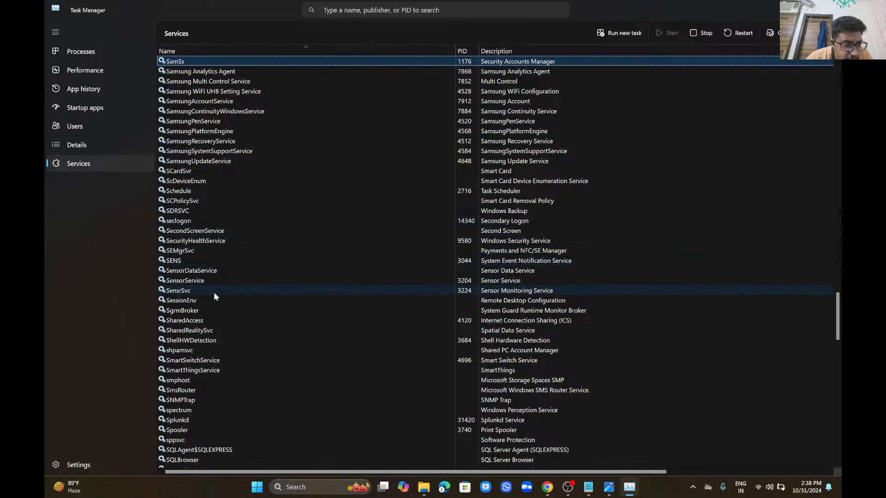
pyautogui.click(184, 418)
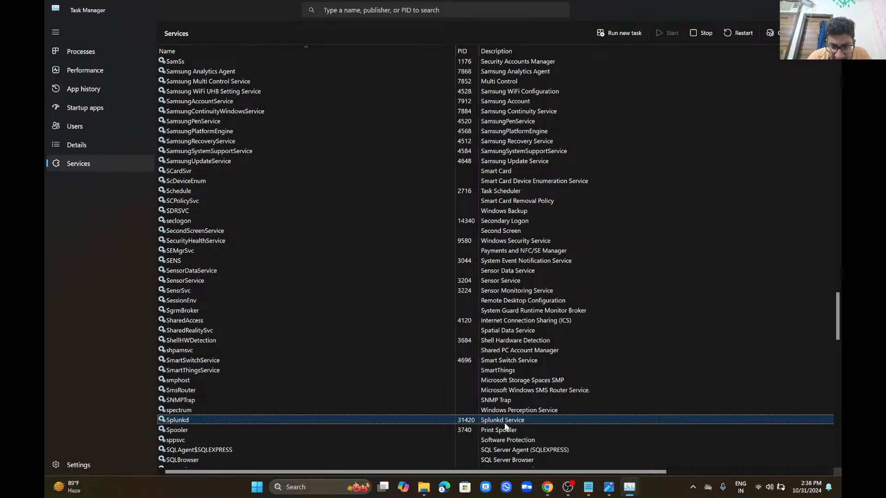
# Step: Step down through the services below Splunkd, then switch to the Details page
pyautogui.press('Down')
pyautogui.press('Down')
pyautogui.press('Down')
pyautogui.press('Down')
pyautogui.press('Down')
pyautogui.press('Down')
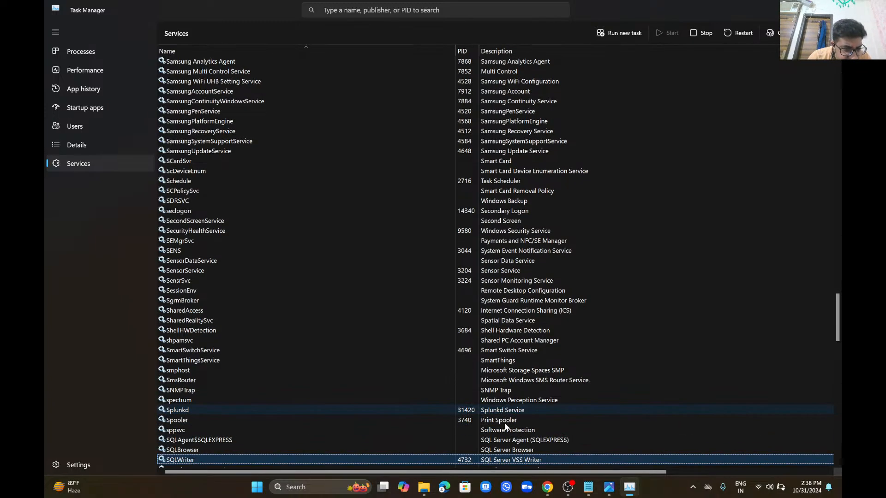
pyautogui.press('Down')
pyautogui.press('Down')
pyautogui.press('Down')
pyautogui.press('Down')
pyautogui.press('Down')
pyautogui.press('Down')
pyautogui.press('Down')
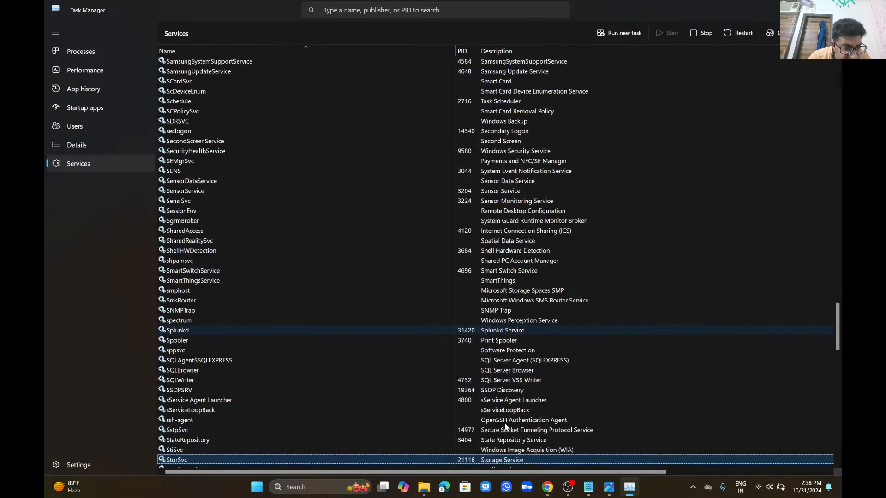
pyautogui.press('Down')
pyautogui.press('Down')
pyautogui.press('Down')
pyautogui.press('Down')
pyautogui.press('Down')
pyautogui.press('Down')
pyautogui.press('Down')
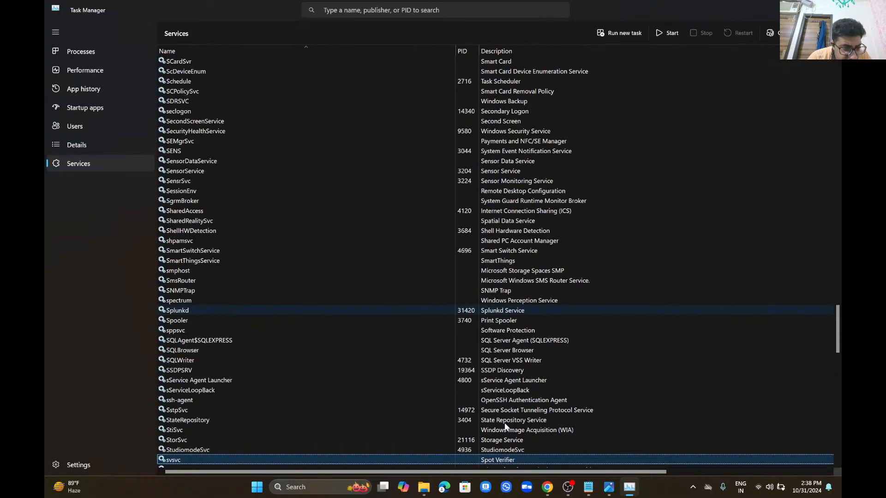
pyautogui.press('Down')
pyautogui.press('Down')
pyautogui.press('Down')
pyautogui.press('Down')
pyautogui.press('Down')
pyautogui.press('Down')
pyautogui.press('Down')
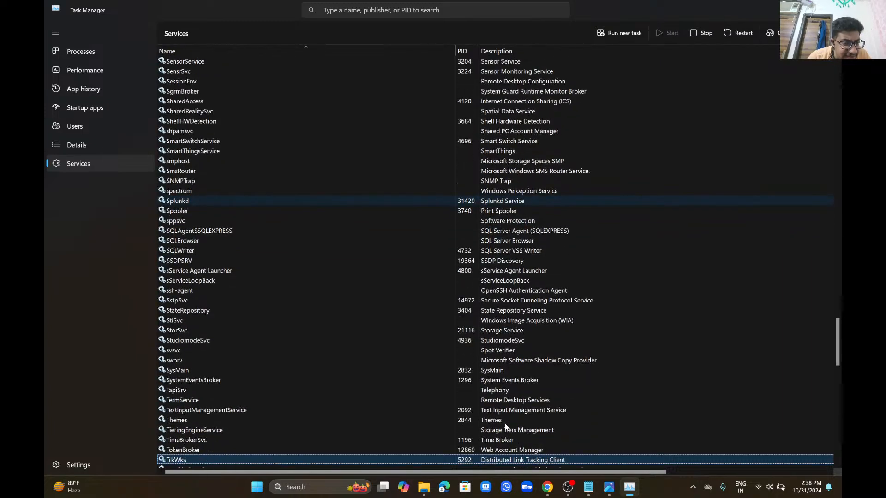
pyautogui.press('Down')
pyautogui.press('Down')
pyautogui.press('Down')
pyautogui.press('Down')
pyautogui.press('Down')
pyautogui.press('Down')
pyautogui.press('Down')
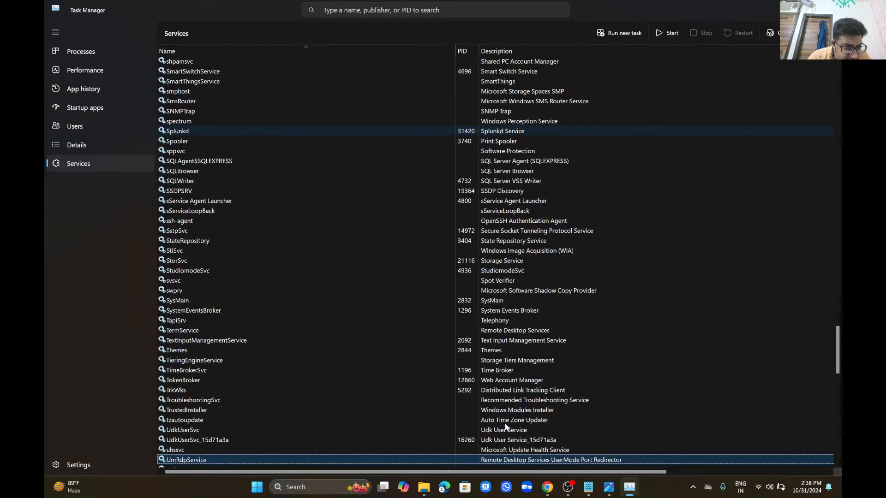
pyautogui.press('Down')
pyautogui.press('Down')
pyautogui.press('Down')
pyautogui.press('Down')
pyautogui.press('Down')
pyautogui.press('Down')
pyautogui.press('Down')
pyautogui.press('Down')
pyautogui.press('Down')
pyautogui.press('Down')
pyautogui.press('Down')
pyautogui.press('Down')
pyautogui.press('Down')
pyautogui.press('Down')
pyautogui.press('Down')
pyautogui.press('Down')
pyautogui.press('Down')
pyautogui.press('Down')
pyautogui.press('Down')
pyautogui.press('Down')
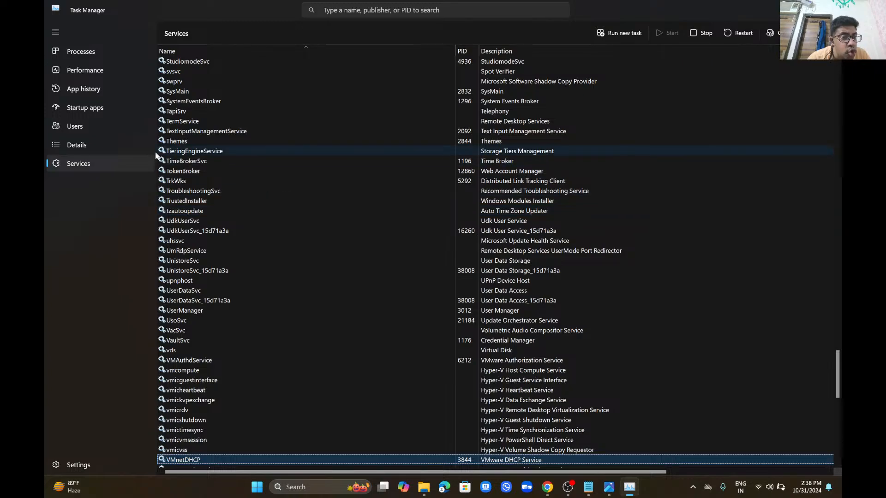
pyautogui.click(114, 146)
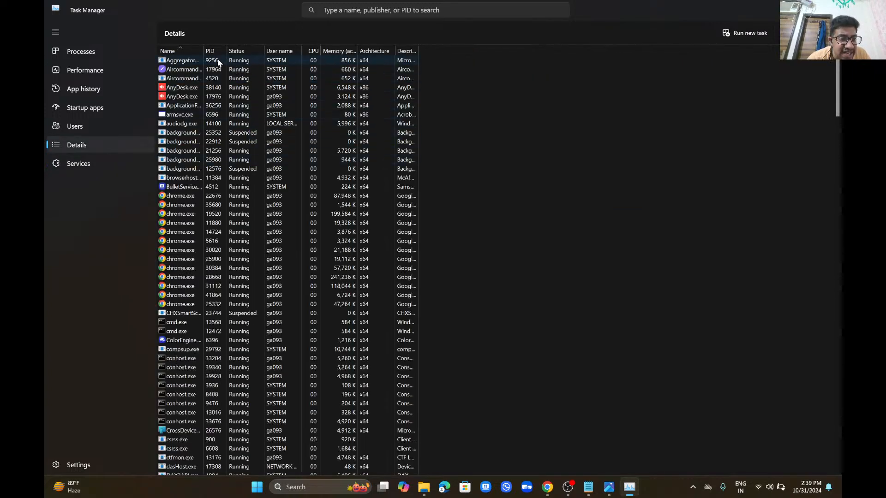
# Step: Widen the PID column and step through the svchost.exe processes down to vmware-tray.exe
pyautogui.moveTo(225, 49); pyautogui.dragTo(327, 51)
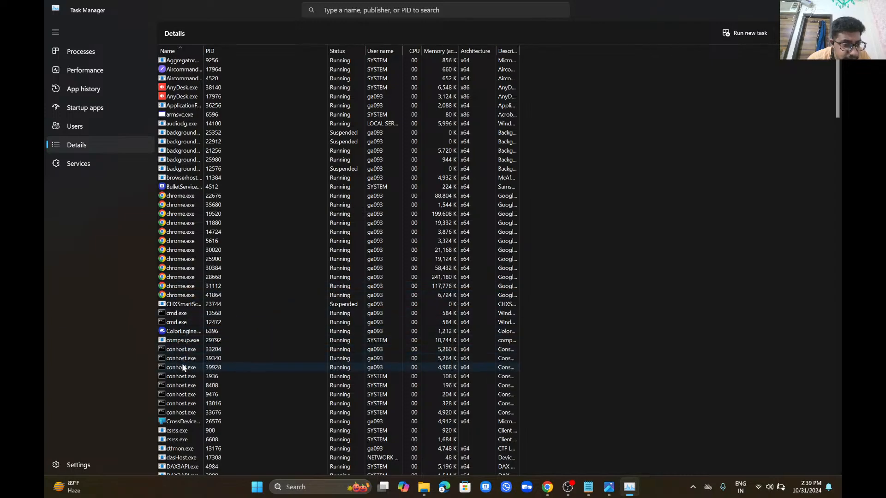
pyautogui.click(186, 390)
pyautogui.press('s')
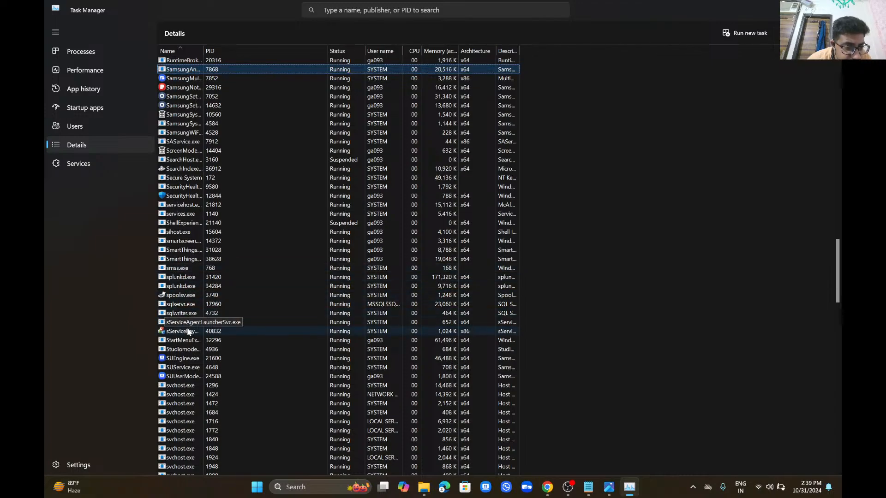
pyautogui.click(183, 385)
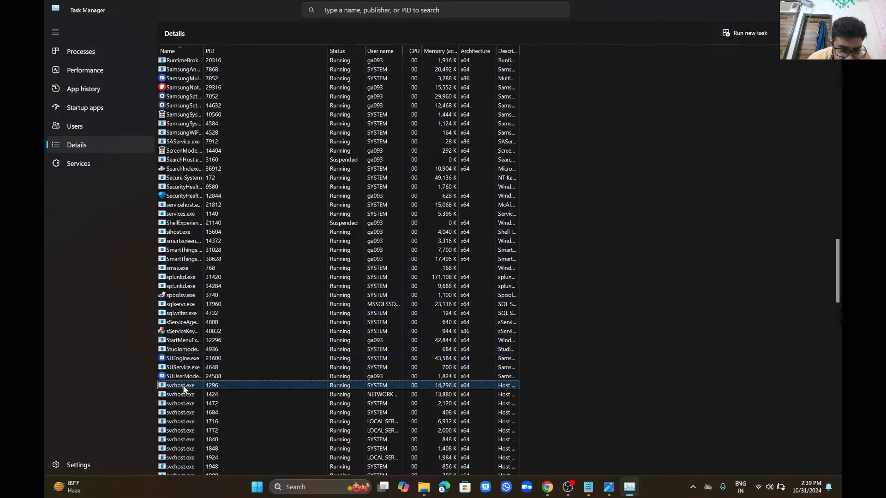
pyautogui.press('Down')
pyautogui.press('Down')
pyautogui.press('Down')
pyautogui.press('Down')
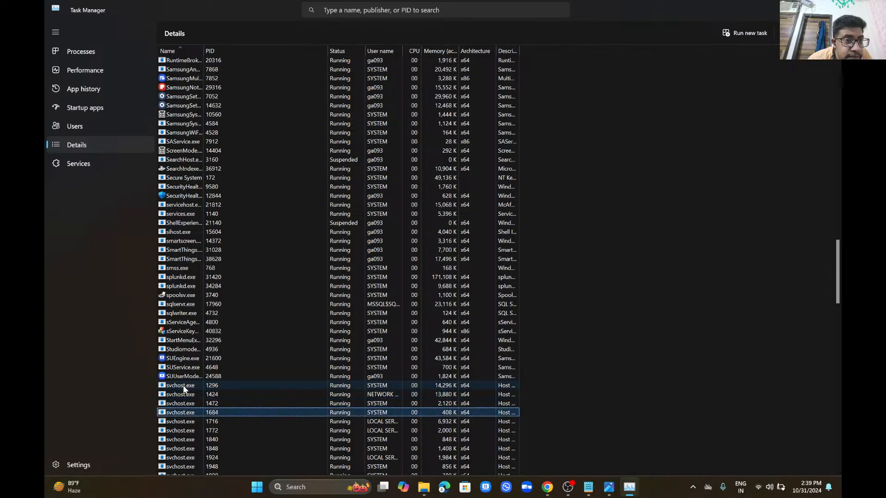
pyautogui.press('Down')
pyautogui.press('Down')
pyautogui.press('Down')
pyautogui.press('Down')
pyautogui.press('Down')
pyautogui.press('Down')
pyautogui.press('Down')
pyautogui.press('Down')
pyautogui.press('Down')
pyautogui.press('Down')
pyautogui.press('Down')
pyautogui.press('Down')
pyautogui.press('Down')
pyautogui.press('Down')
pyautogui.press('Down')
pyautogui.press('Down')
pyautogui.press('Down')
pyautogui.press('Down')
pyautogui.press('Down')
pyautogui.press('Down')
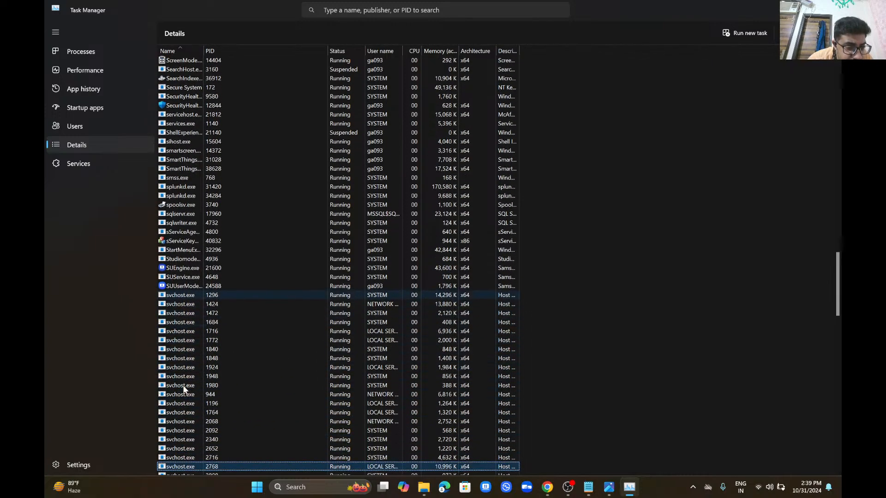
pyautogui.press('Down')
pyautogui.press('Down')
pyautogui.press('Down')
pyautogui.press('Down')
pyautogui.press('Down')
pyautogui.press('Down')
pyautogui.press('Down')
pyautogui.press('Down')
pyautogui.press('Down')
pyautogui.press('Down')
pyautogui.press('Down')
pyautogui.press('Down')
pyautogui.press('Down')
pyautogui.press('Down')
pyautogui.press('Down')
pyautogui.press('Down')
pyautogui.press('Down')
pyautogui.press('Down')
pyautogui.press('Down')
pyautogui.press('Down')
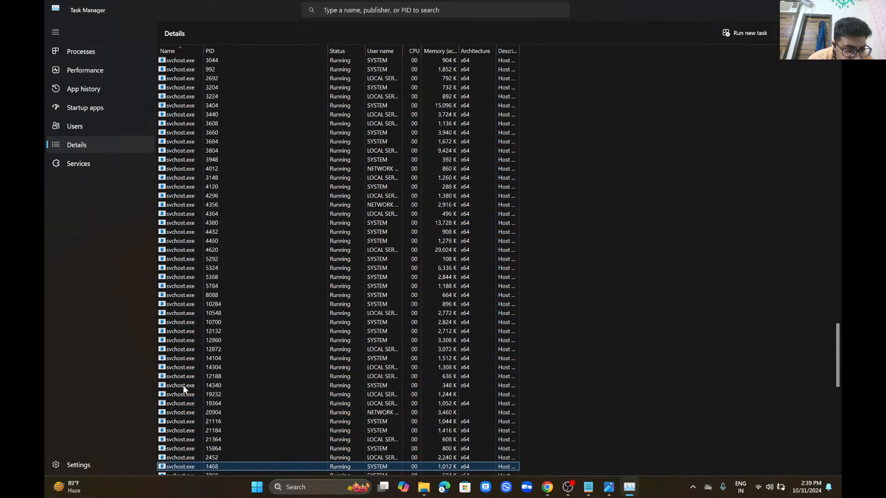
pyautogui.press('Down')
pyautogui.press('Down')
pyautogui.press('Down')
pyautogui.press('Down')
pyautogui.press('Down')
pyautogui.press('Down')
pyautogui.press('Down')
pyautogui.press('Down')
pyautogui.press('Down')
pyautogui.press('Down')
pyautogui.press('Down')
pyautogui.press('Down')
pyautogui.press('Down')
pyautogui.press('Down')
pyautogui.press('Down')
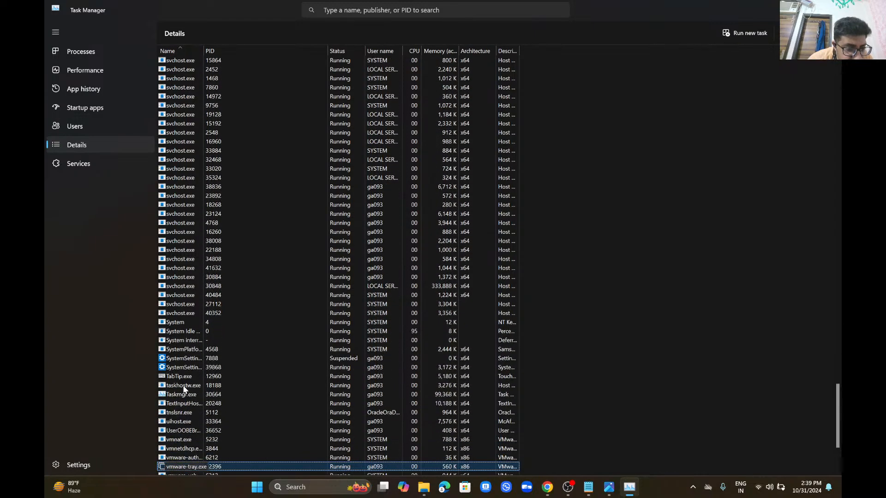
# Step: Widen the Description column, then close Task Manager and the Splunk architecture image
pyautogui.scroll(1, 184, 389)
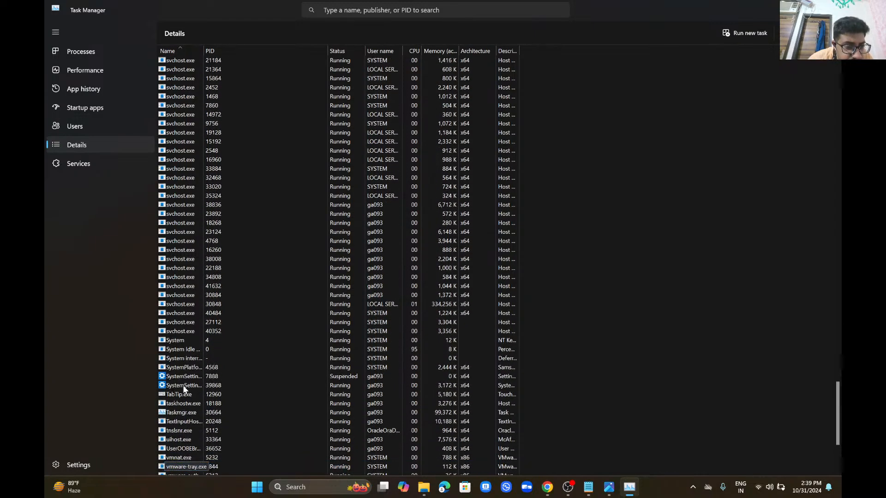
pyautogui.scroll(-1, 183, 389)
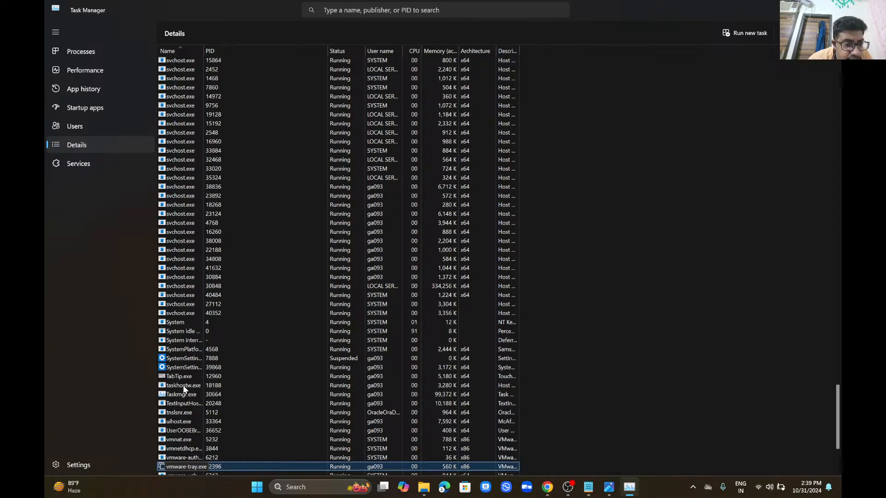
pyautogui.scroll(-1, 184, 389)
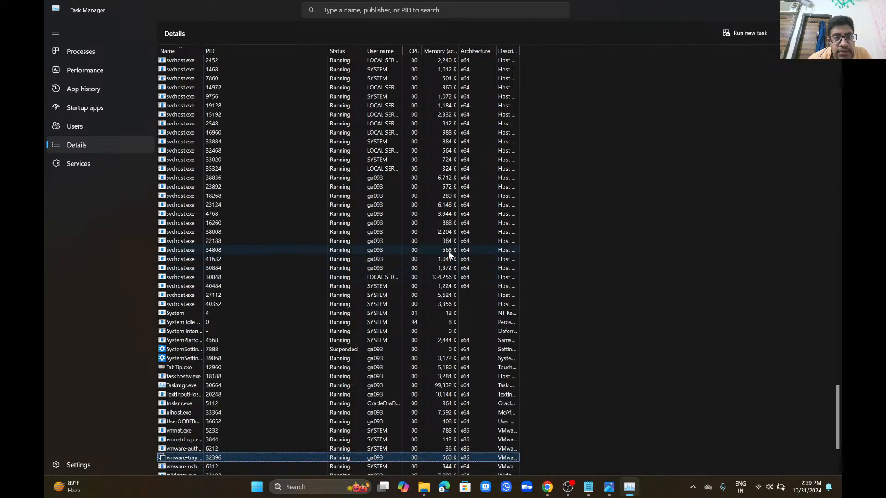
pyautogui.scroll(1, 470, 116)
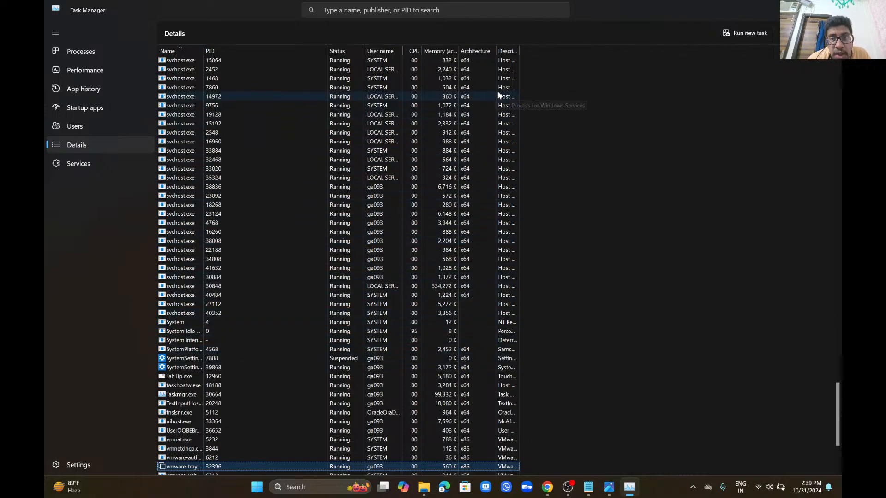
pyautogui.scroll(3, 507, 57)
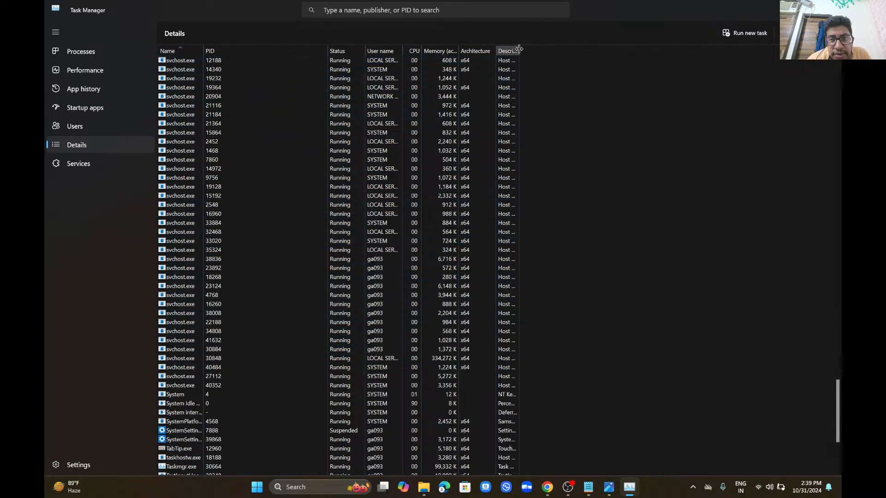
pyautogui.scroll(-2, 519, 49)
pyautogui.moveTo(519, 49); pyautogui.dragTo(644, 81)
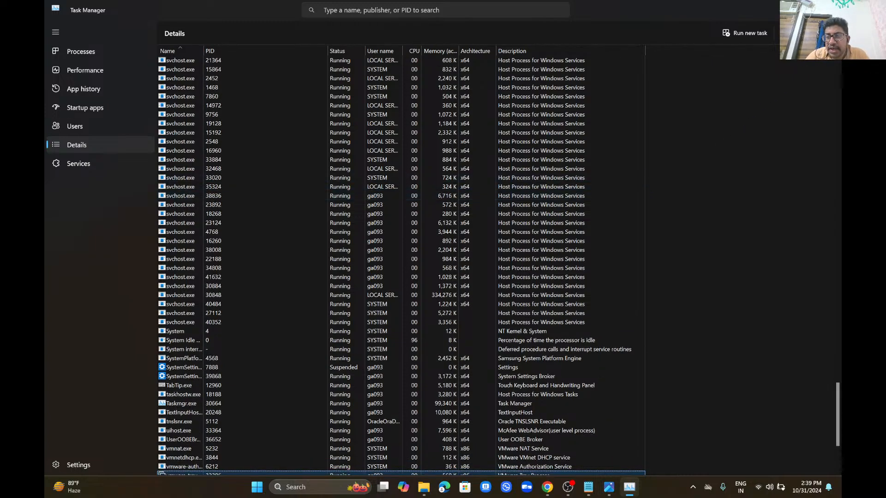
pyautogui.click(830, 9)
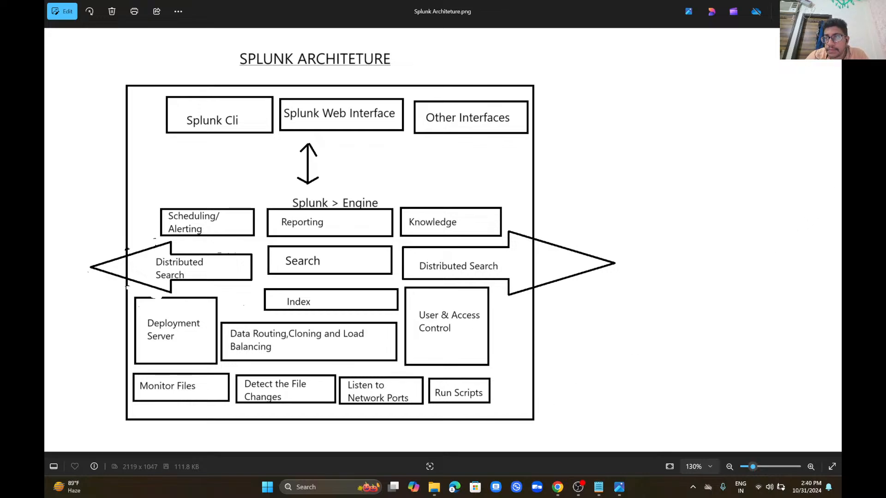
pyautogui.click(831, 10)
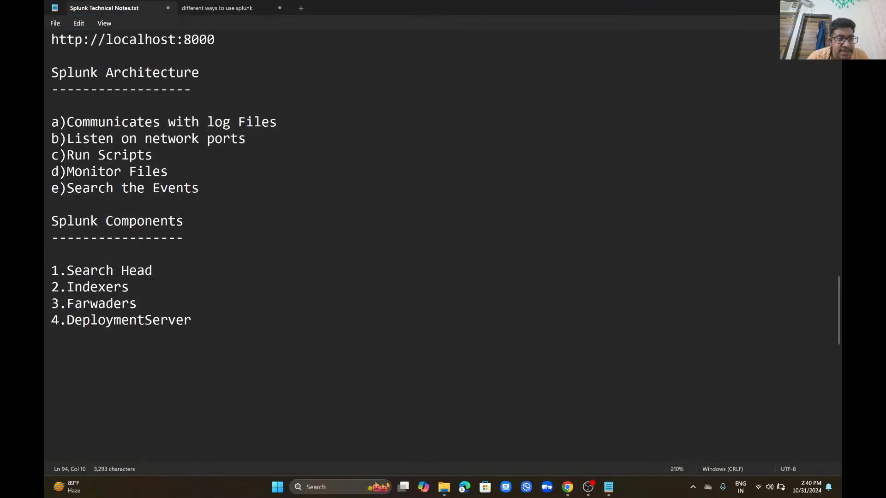
# Step: Move up past the requirements table, Splunk Light and Splunk Cloud to the 'Different ways to use Splunk' heading
pyautogui.press('Up')
pyautogui.press('Up')
pyautogui.press('Up')
pyautogui.press('Up')
pyautogui.press('Up')
pyautogui.press('Up')
pyautogui.press('Up')
pyautogui.press('Up')
pyautogui.press('Up')
pyautogui.press('Up')
pyautogui.press('Up')
pyautogui.press('Up')
pyautogui.press('Up')
pyautogui.press('Up')
pyautogui.press('Up')
pyautogui.press('Up')
pyautogui.press('Up')
pyautogui.press('Up')
pyautogui.press('Up')
pyautogui.press('Up')
pyautogui.press('Up')
pyautogui.press('Up')
pyautogui.press('Up')
pyautogui.press('Up')
pyautogui.press('Up')
pyautogui.press('Up')
pyautogui.press('Up')
pyautogui.press('Up')
pyautogui.press('Up')
pyautogui.press('Up')
pyautogui.press('Up')
pyautogui.press('Up')
pyautogui.press('Up')
pyautogui.press('Up')
pyautogui.press('Up')
pyautogui.press('Up')
pyautogui.press('Up')
pyautogui.press('Up')
pyautogui.press('Up')
pyautogui.press('Up')
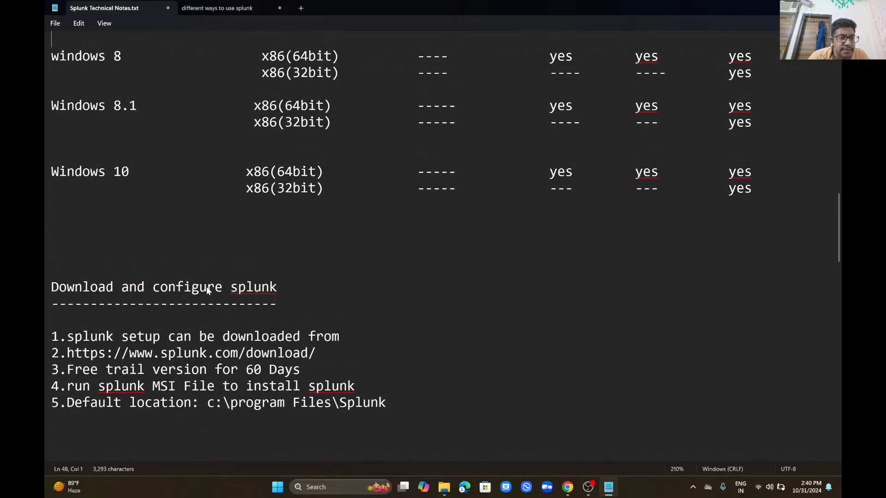
pyautogui.press('Up')
pyautogui.press('Up')
pyautogui.press('Up')
pyautogui.press('Up')
pyautogui.press('Up')
pyautogui.press('Up')
pyautogui.press('Up')
pyautogui.press('Up')
pyautogui.press('Up')
pyautogui.press('Up')
pyautogui.press('Up')
pyautogui.press('Up')
pyautogui.press('Up')
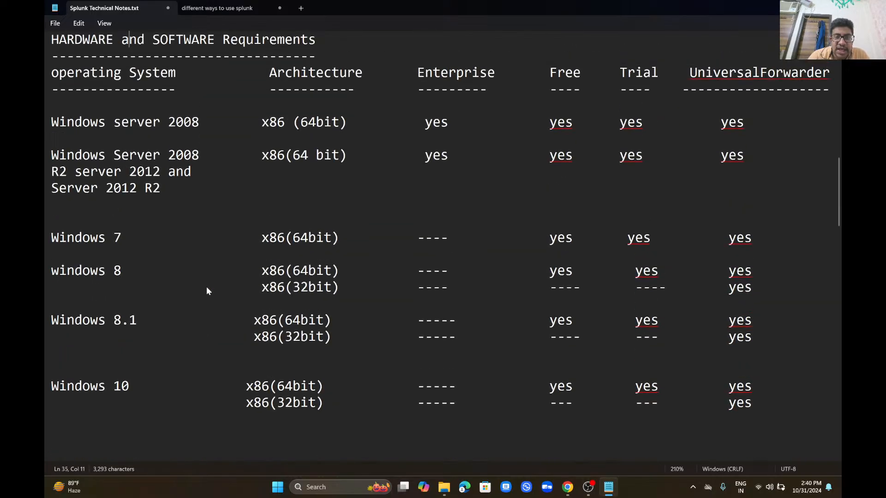
pyautogui.press('Up')
pyautogui.press('Up')
pyautogui.press('Up')
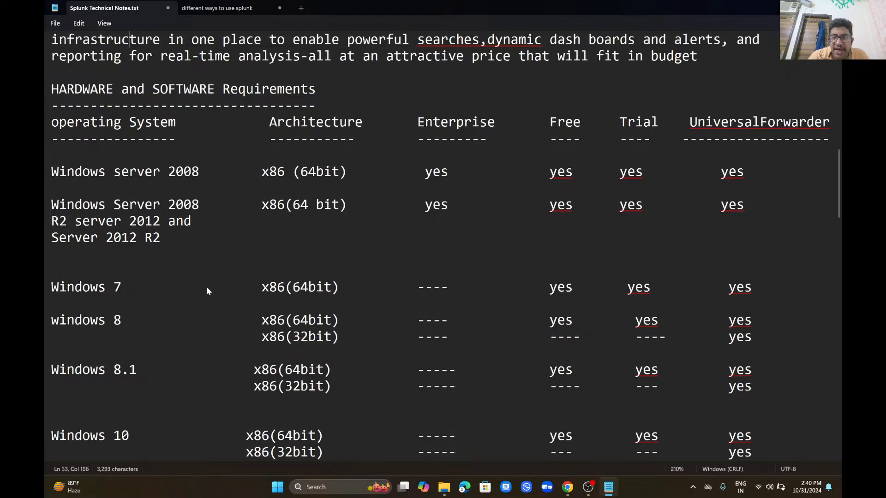
pyautogui.press('Up')
pyautogui.press('Up')
pyautogui.press('Up')
pyautogui.press('Up')
pyautogui.press('Up')
pyautogui.press('Up')
pyautogui.press('Up')
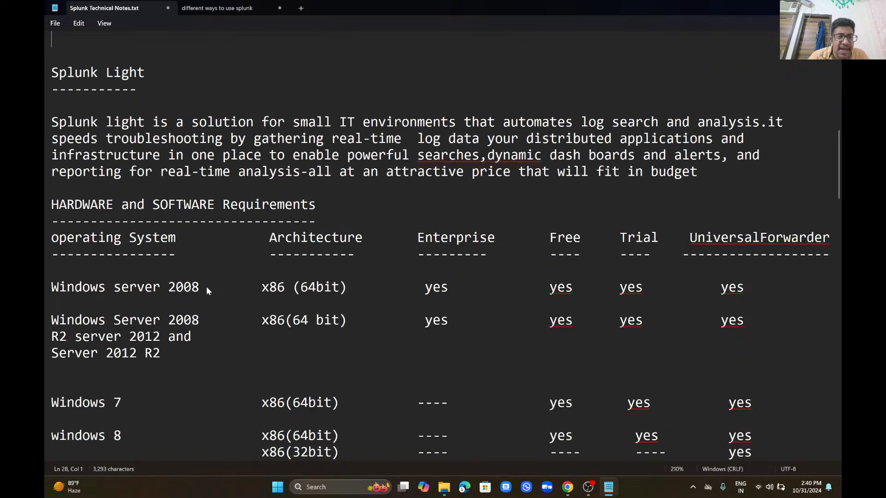
pyautogui.press('Up')
pyautogui.press('Up')
pyautogui.press('Up')
pyautogui.press('Up')
pyautogui.press('Up')
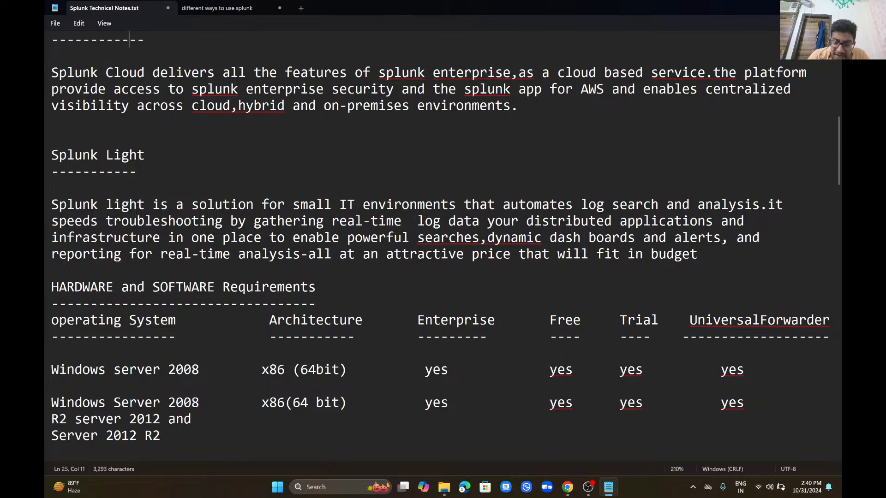
pyautogui.press('Up')
pyautogui.press('Up')
pyautogui.press('Up')
pyautogui.press('Up')
pyautogui.press('Up')
pyautogui.press('Up')
pyautogui.press('Up')
pyautogui.press('Up')
pyautogui.press('Up')
pyautogui.press('Up')
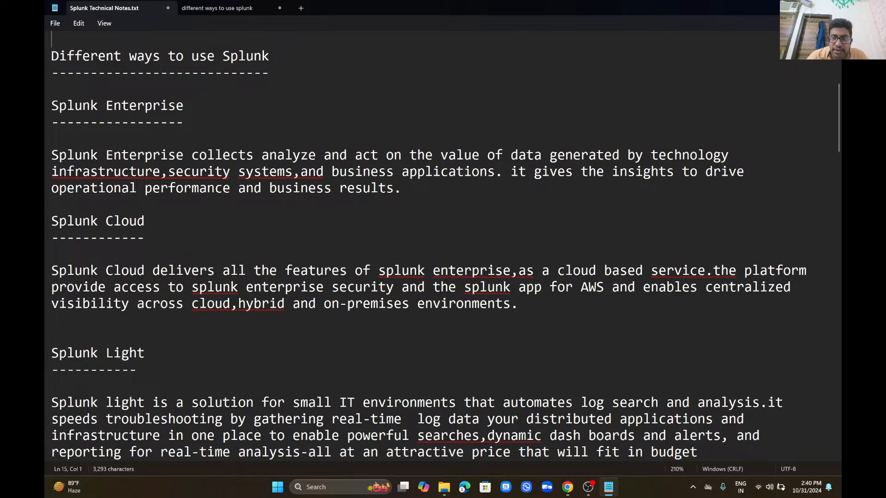
# Step: Change 'infrastructure,security' and 'systems,and' to have a space after each comma
pyautogui.click(145, 172)
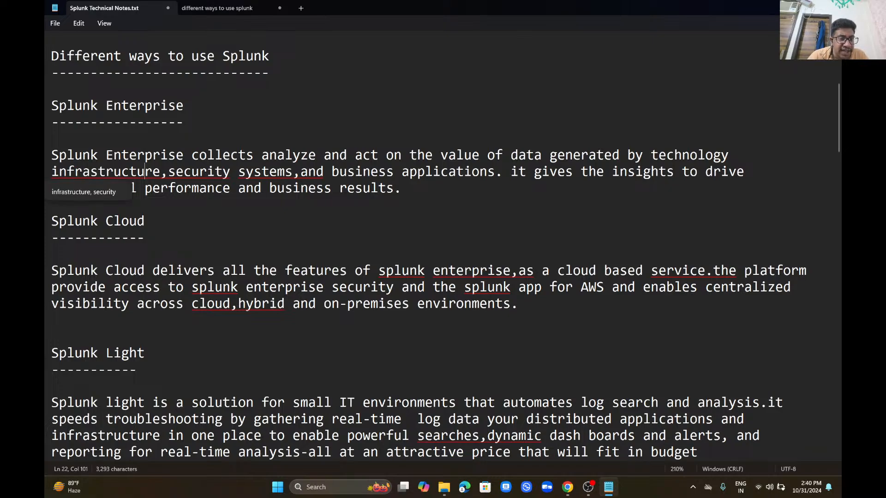
pyautogui.click(115, 193)
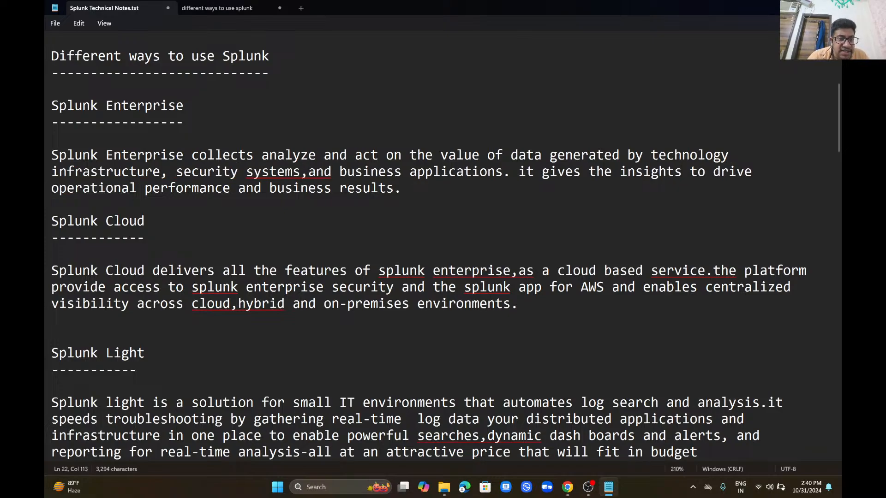
pyautogui.click(292, 171)
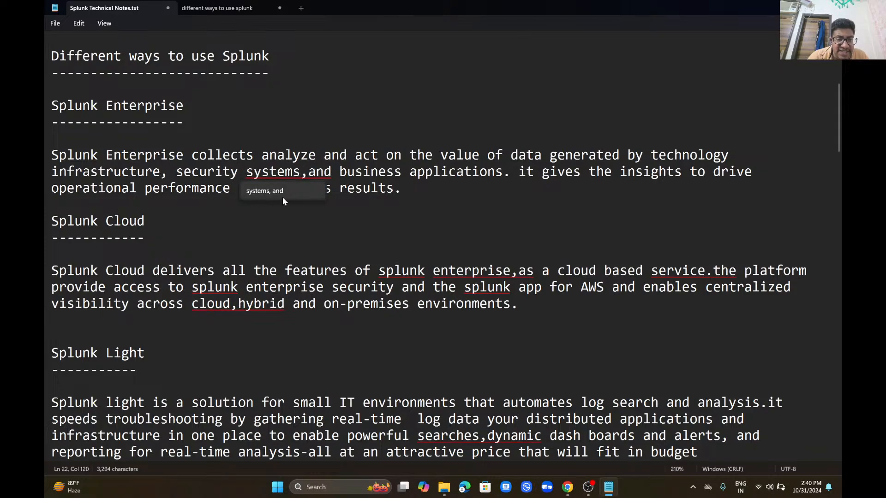
pyautogui.click(281, 193)
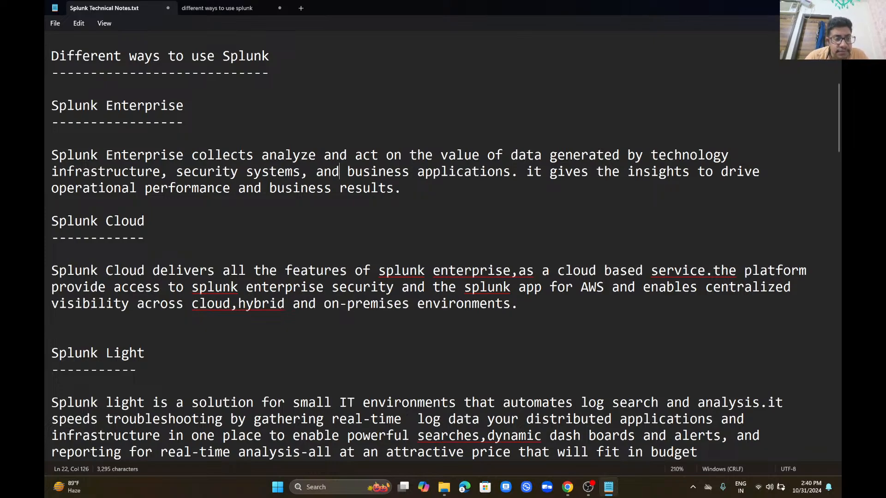
# Step: Move down through the Splunk Cloud and Splunk Light paragraphs
pyautogui.click(166, 225)
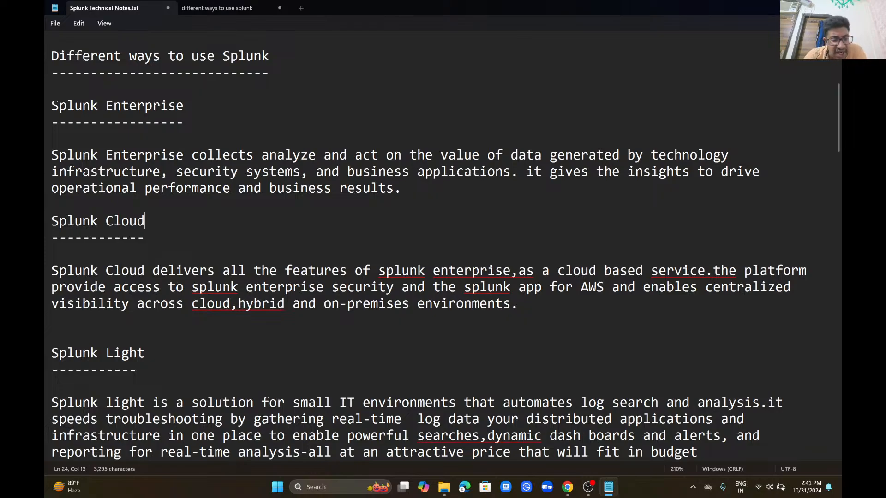
pyautogui.press('Down')
pyautogui.press('Down')
pyautogui.press('Down')
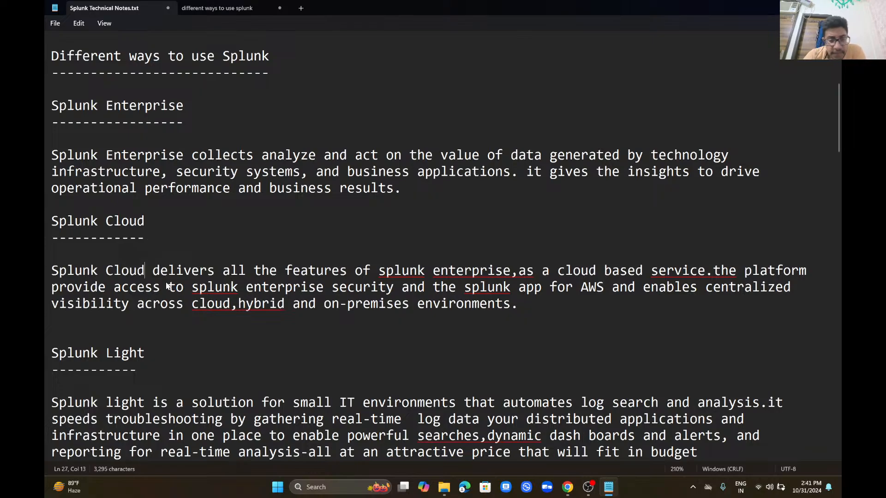
pyautogui.press('Down')
pyautogui.press('Down')
pyautogui.press('Down')
pyautogui.press('Down')
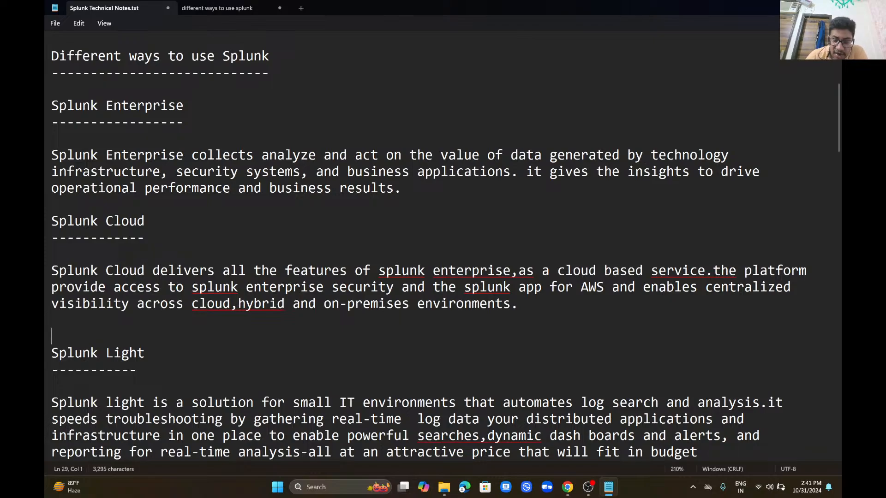
pyautogui.press('Down')
pyautogui.press('Down')
pyautogui.press('Down')
pyautogui.press('Down')
pyautogui.press('Down')
pyautogui.press('Down')
pyautogui.press('Down')
pyautogui.press('Down')
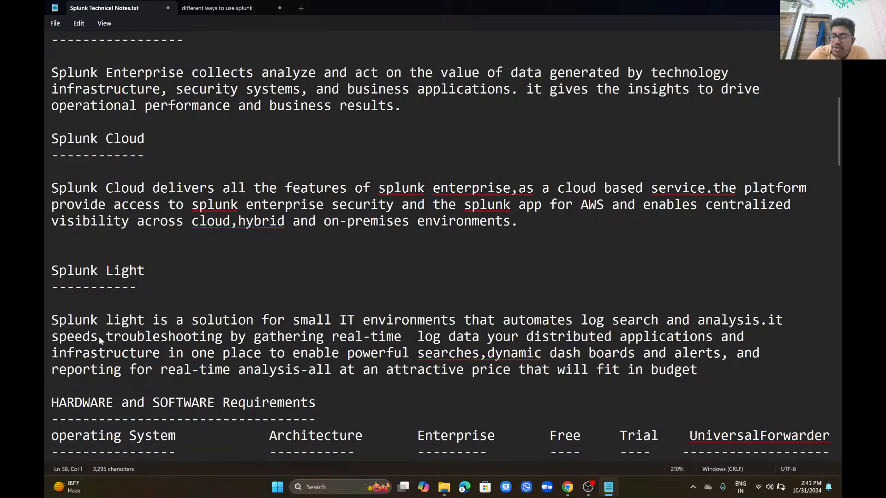
# Step: Read down the notes past the Windows requirements and the default install path
pyautogui.scroll(-2, 99, 337)
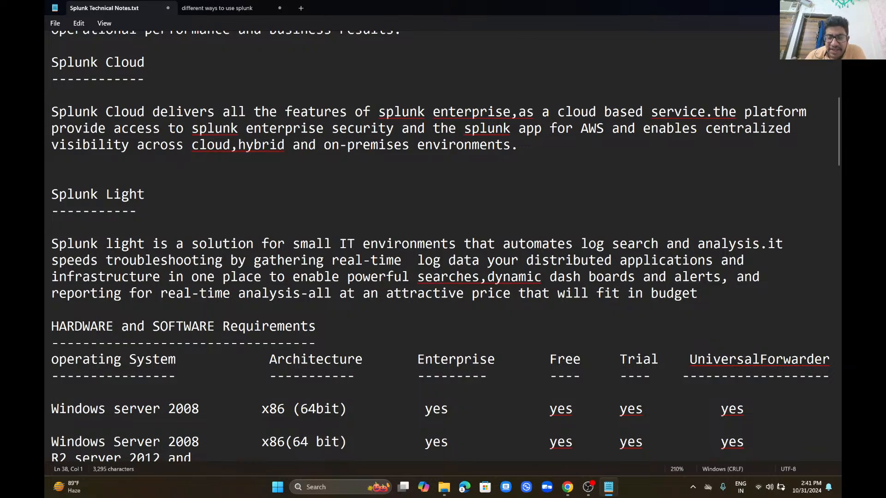
pyautogui.press('Down')
pyautogui.press('Down')
pyautogui.press('Down')
pyautogui.press('Down')
pyautogui.press('Down')
pyautogui.press('Down')
pyautogui.press('Down')
pyautogui.press('Down')
pyautogui.press('Down')
pyautogui.press('Down')
pyautogui.press('Down')
pyautogui.press('Down')
pyautogui.press('Down')
pyautogui.press('Down')
pyautogui.press('Down')
pyautogui.press('Down')
pyautogui.press('Down')
pyautogui.press('Down')
pyautogui.press('Down')
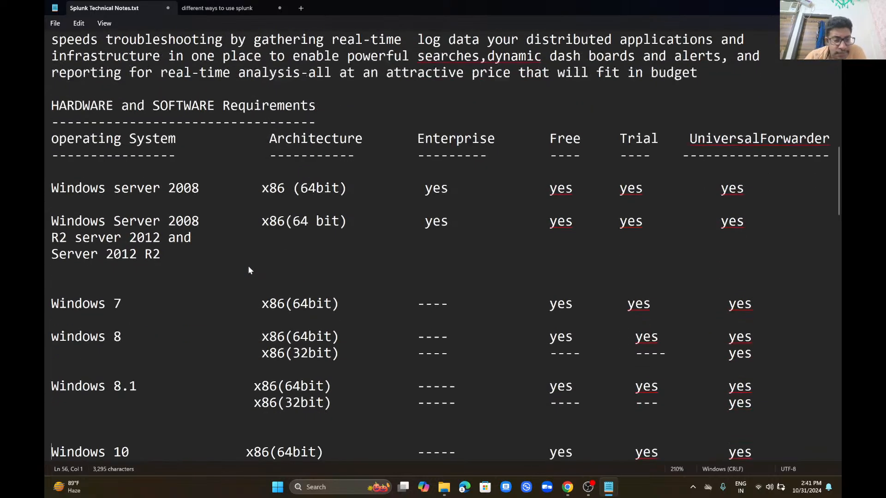
pyautogui.press('Down')
pyautogui.press('Down')
pyautogui.press('Down')
pyautogui.press('Down')
pyautogui.press('Down')
pyautogui.press('Down')
pyautogui.press('Down')
pyautogui.press('Down')
pyautogui.press('Down')
pyautogui.press('Down')
pyautogui.press('Down')
pyautogui.press('Down')
pyautogui.press('Down')
pyautogui.press('Down')
pyautogui.press('Down')
pyautogui.press('Down')
pyautogui.press('Down')
pyautogui.press('Down')
pyautogui.press('Down')
pyautogui.press('Down')
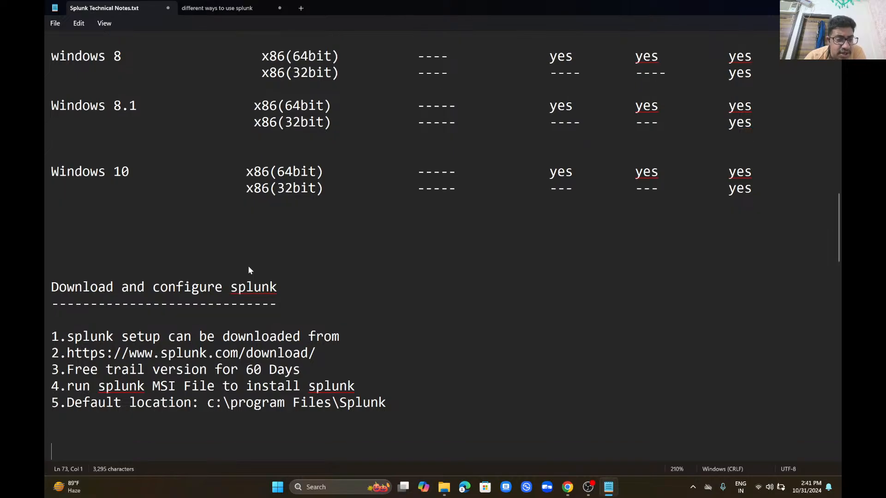
pyautogui.press('Down')
pyautogui.press('Down')
pyautogui.press('Down')
pyautogui.press('Down')
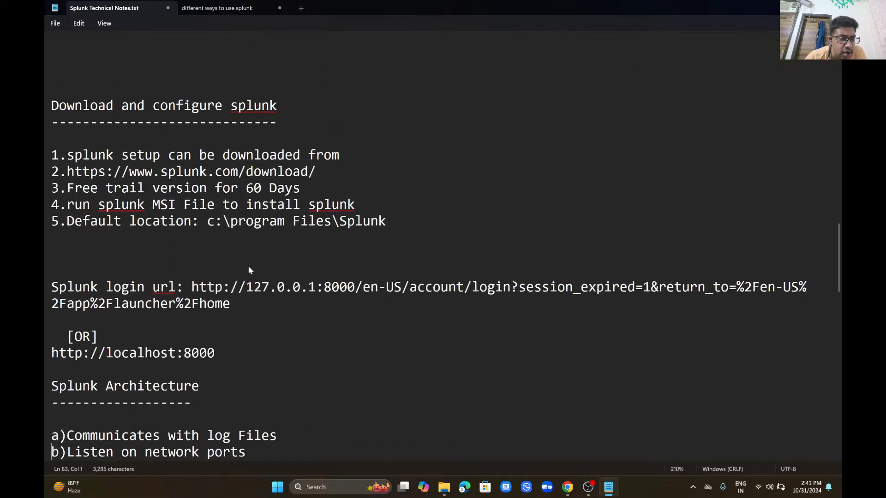
pyautogui.moveTo(207, 205); pyautogui.dragTo(387, 202)
pyautogui.click(387, 202)
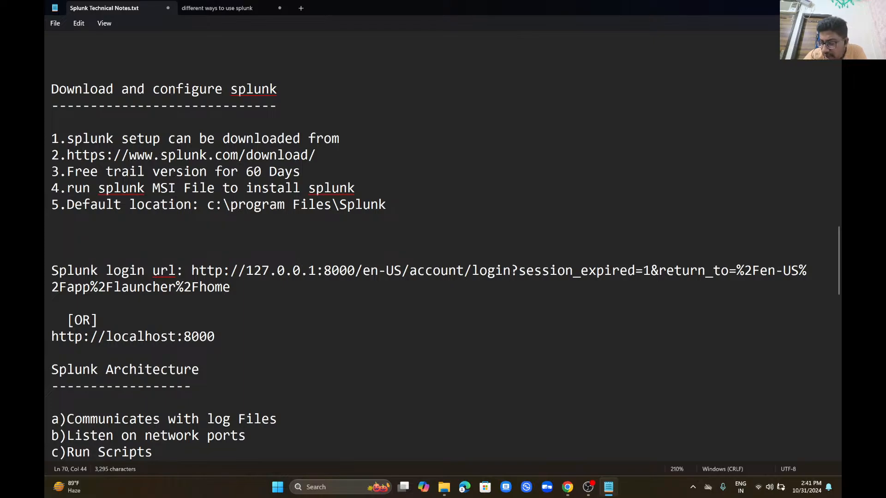
# Step: Select the Splunk login URL under Splunk Architecture and go back to the Splunk search results
pyautogui.press('Down')
pyautogui.press('Down')
pyautogui.press('Down')
pyautogui.press('Down')
pyautogui.press('Down')
pyautogui.press('Down')
pyautogui.press('Down')
pyautogui.press('Down')
pyautogui.press('Down')
pyautogui.press('Down')
pyautogui.press('Down')
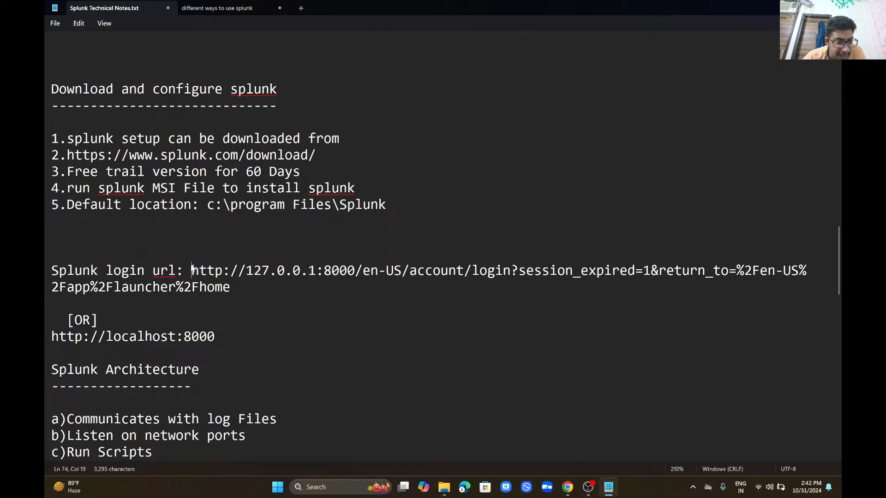
pyautogui.moveTo(191, 268); pyautogui.dragTo(230, 290)
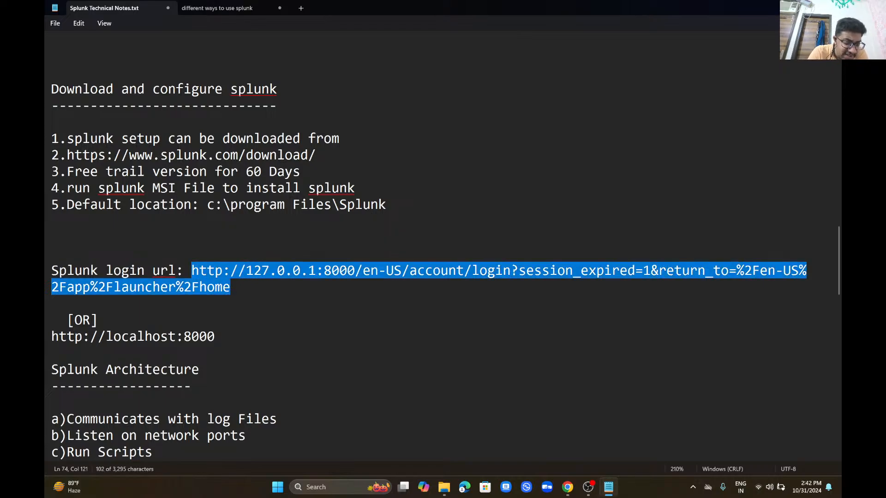
pyautogui.hotkey('alt', 'Tab')
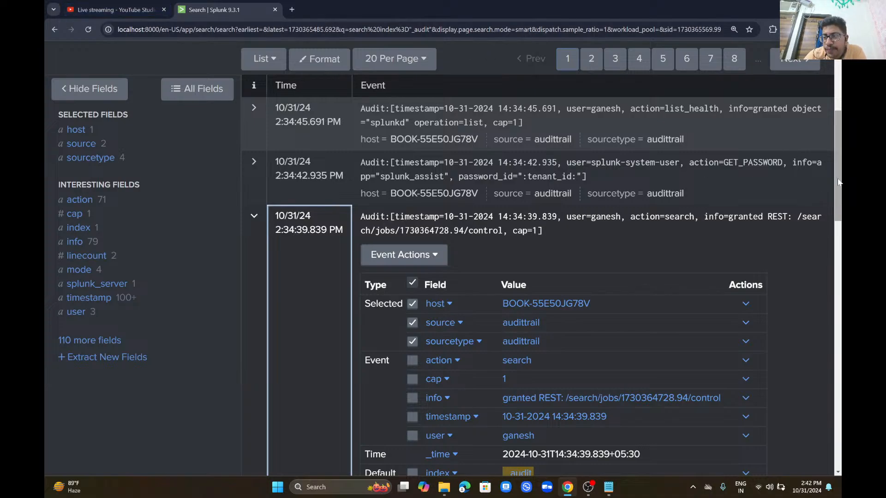
# Step: Look through the Administrator, Messages and Settings menus, then go to Settings > Users
pyautogui.scroll(5, 812, 138)
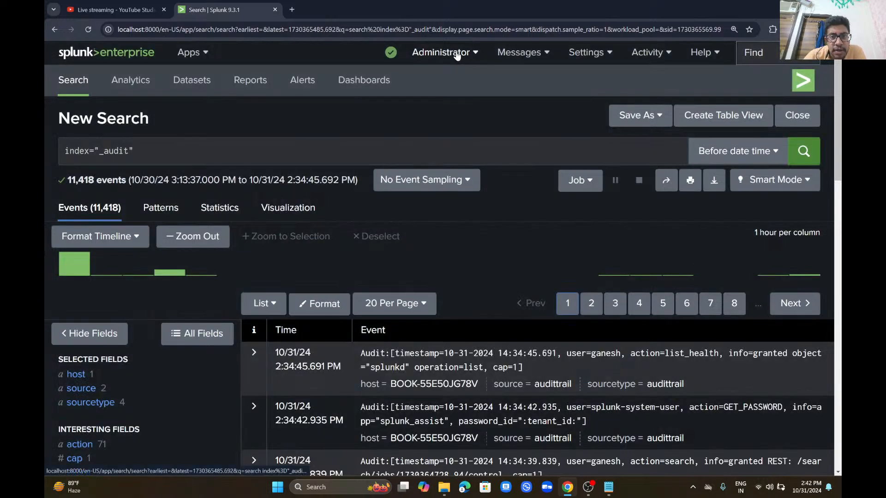
pyautogui.click(457, 53)
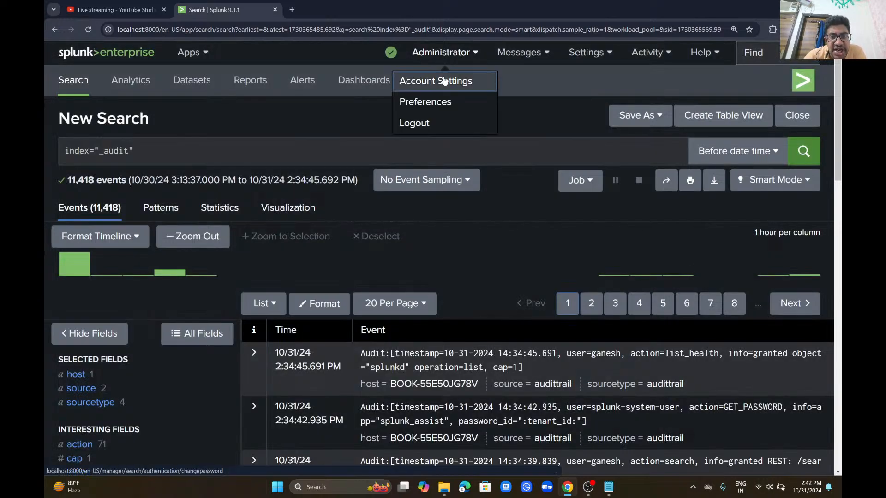
pyautogui.click(506, 55)
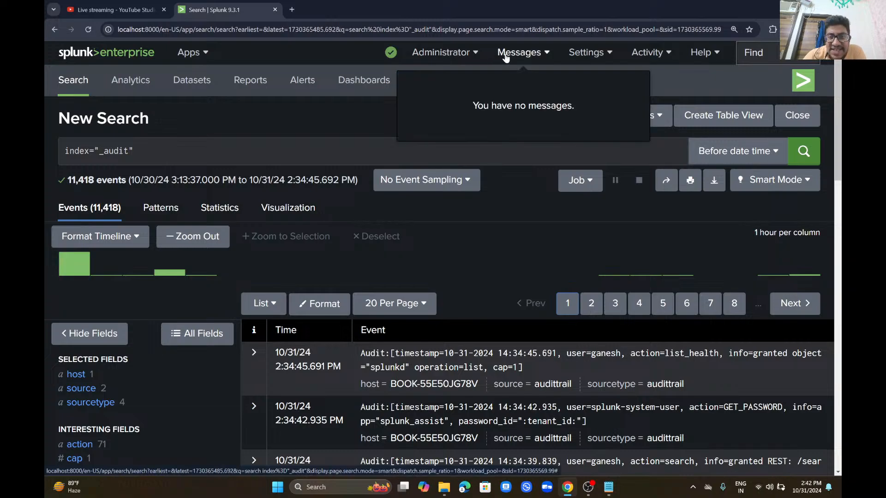
pyautogui.click(576, 53)
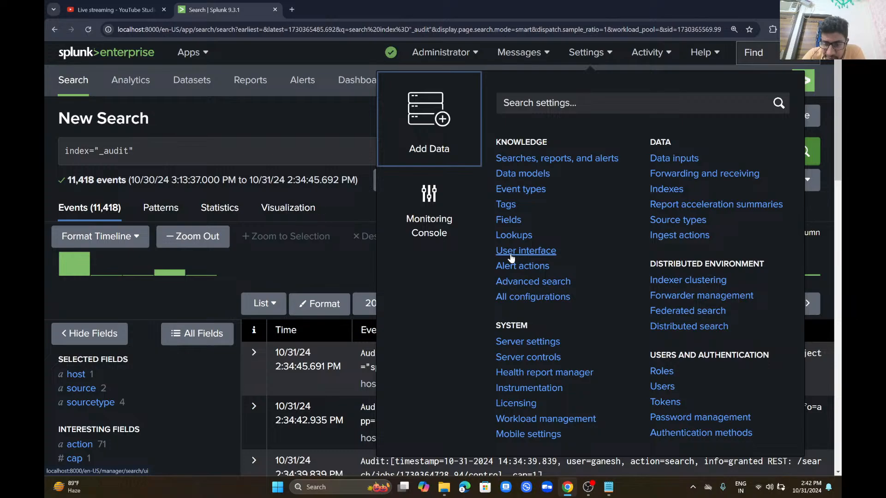
pyautogui.click(662, 388)
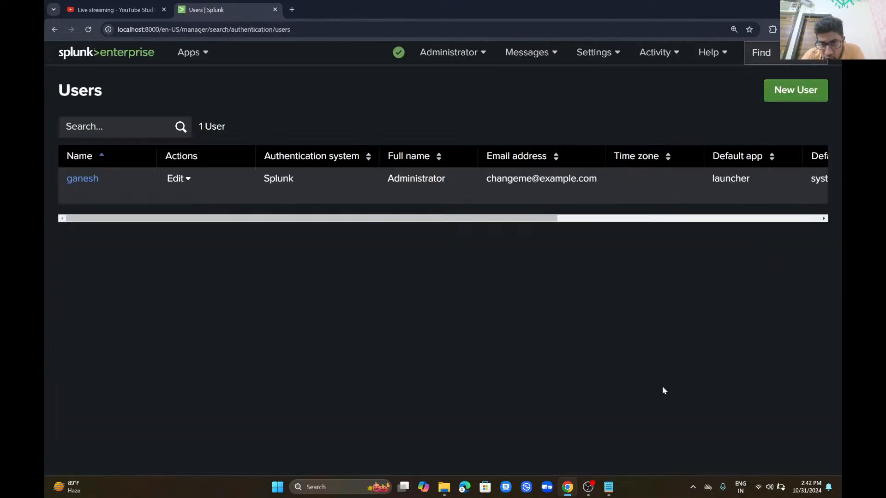
# Step: Start a new user named ITMIDDLEWAREADMINISTRATOR and enter its password in both password fields
pyautogui.click(808, 96)
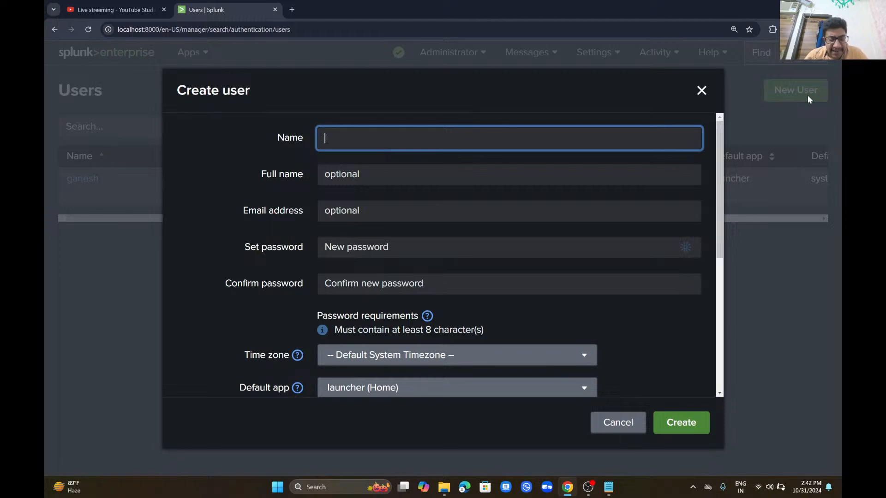
pyautogui.write('ITMIDDL')
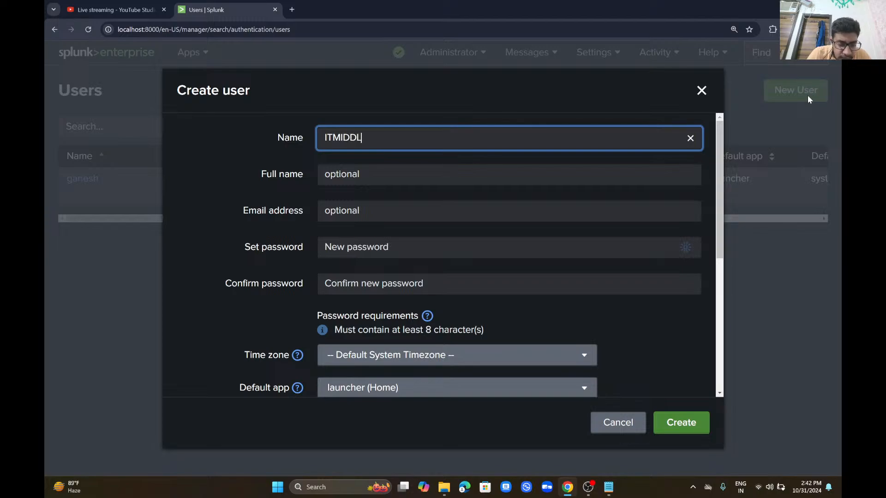
pyautogui.write('EWARE')
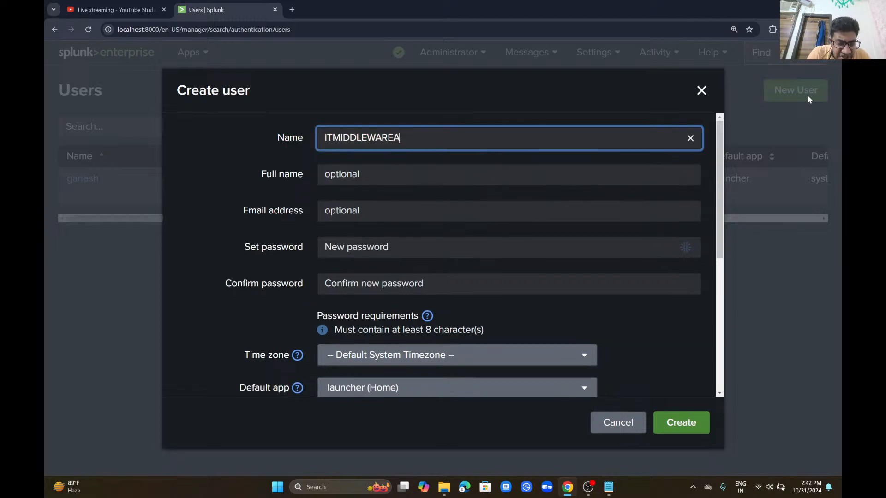
pyautogui.write('ADMIN')
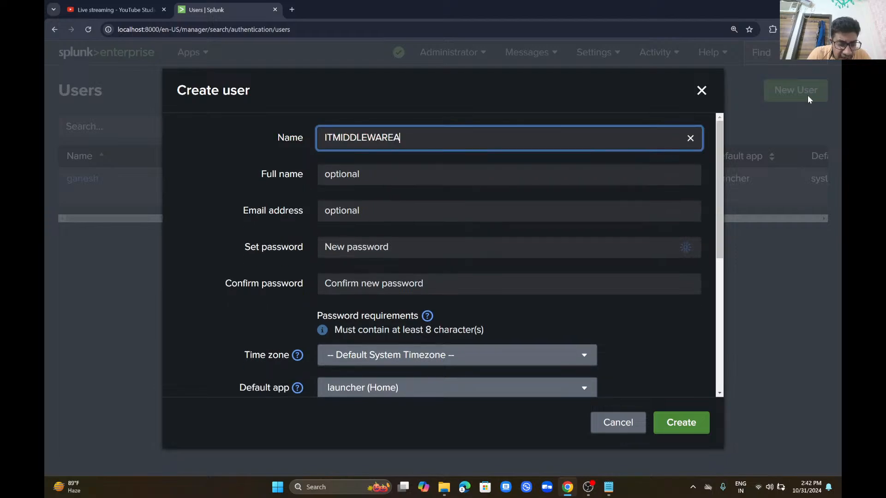
pyautogui.write('ISTRATOR')
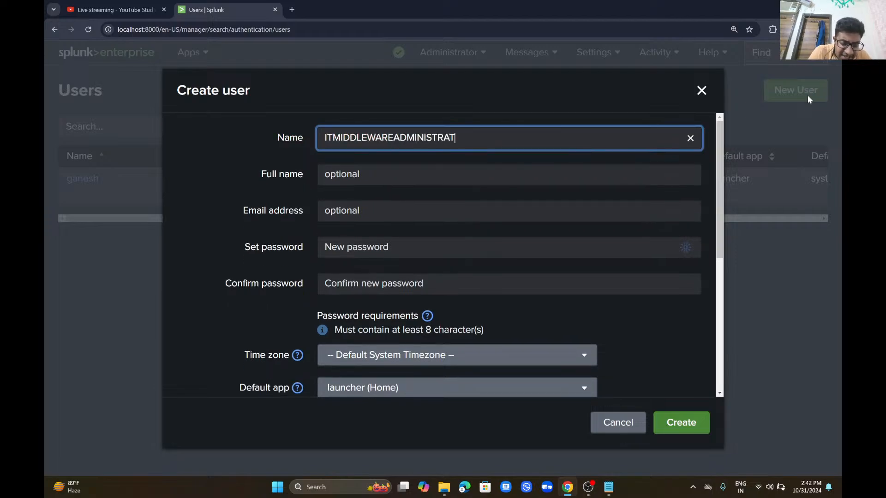
pyautogui.press('Tab')
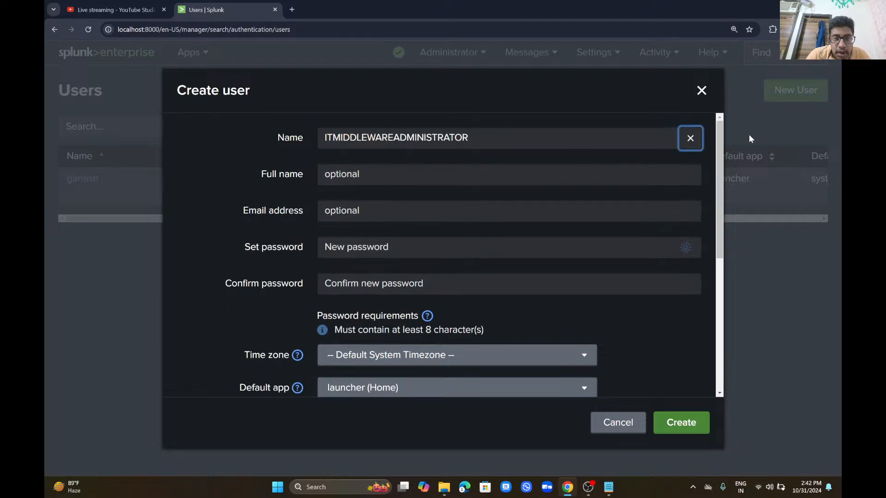
pyautogui.click(489, 248)
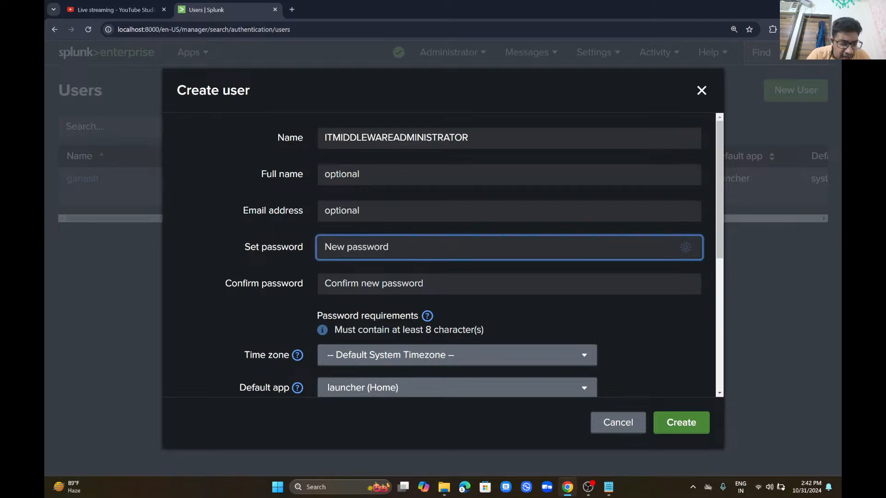
pyautogui.write('•••••••')
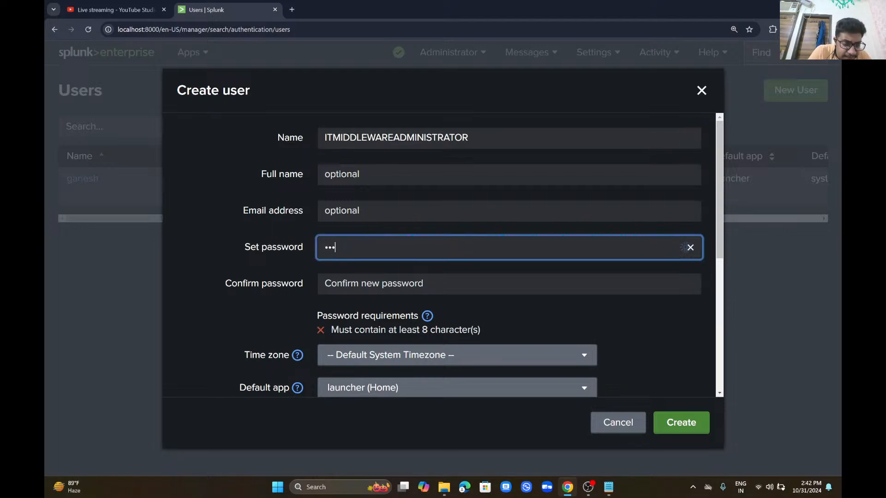
pyautogui.write('••')
pyautogui.press('Tab')
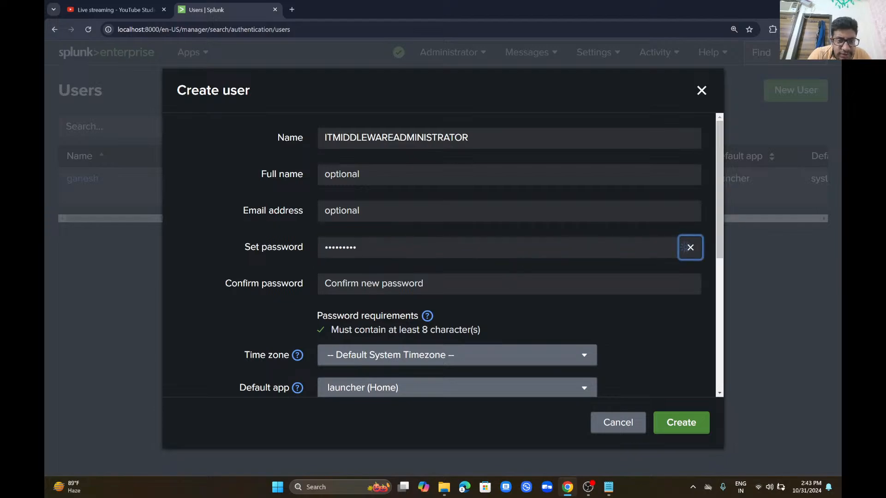
pyautogui.press('Tab')
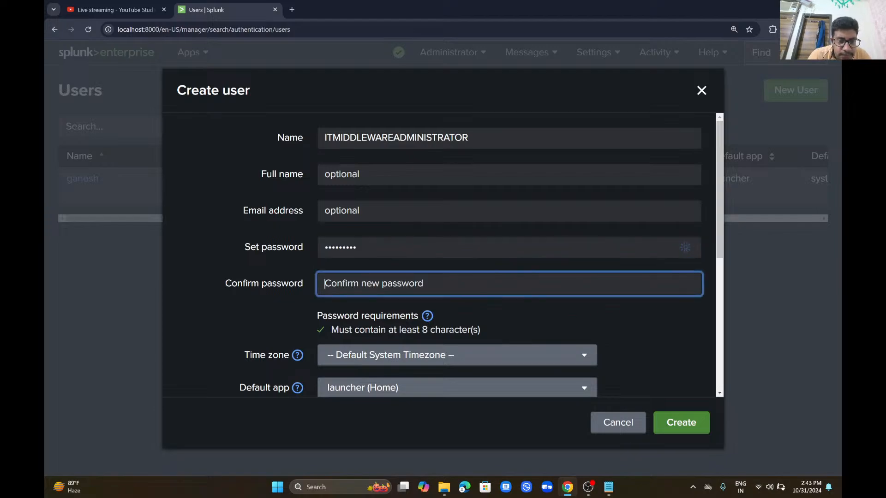
pyautogui.write('•••••••')
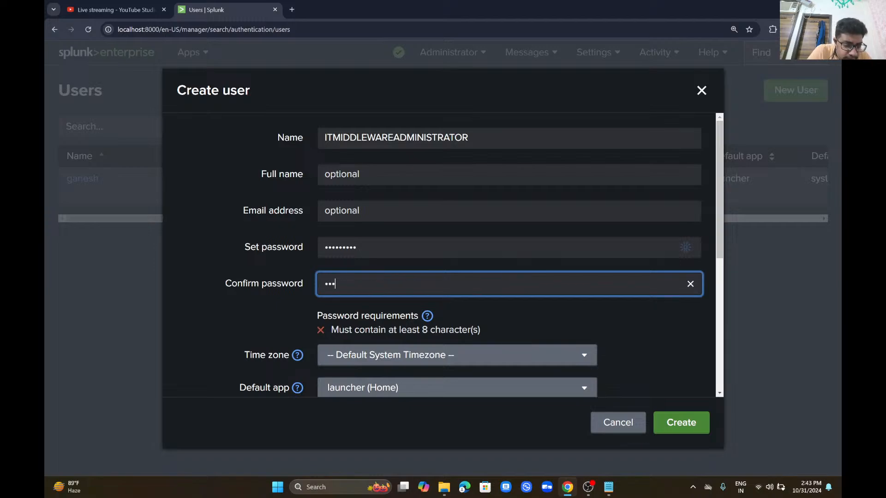
pyautogui.write('••')
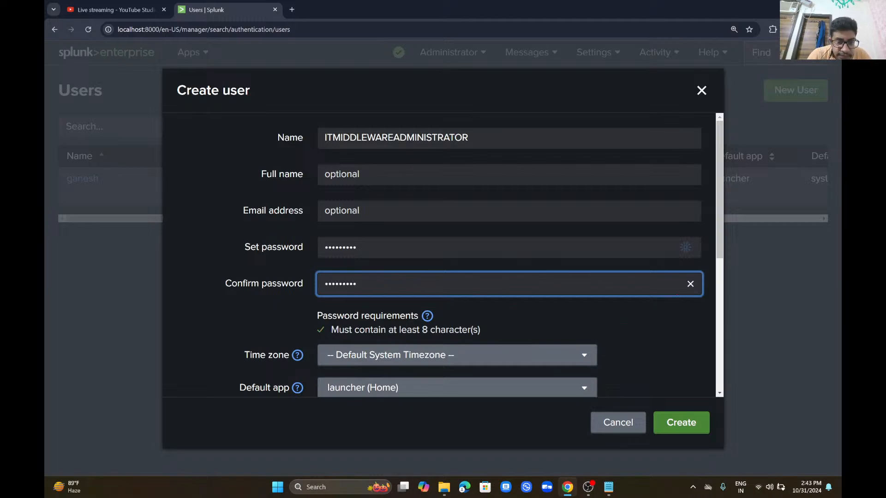
pyautogui.click(432, 363)
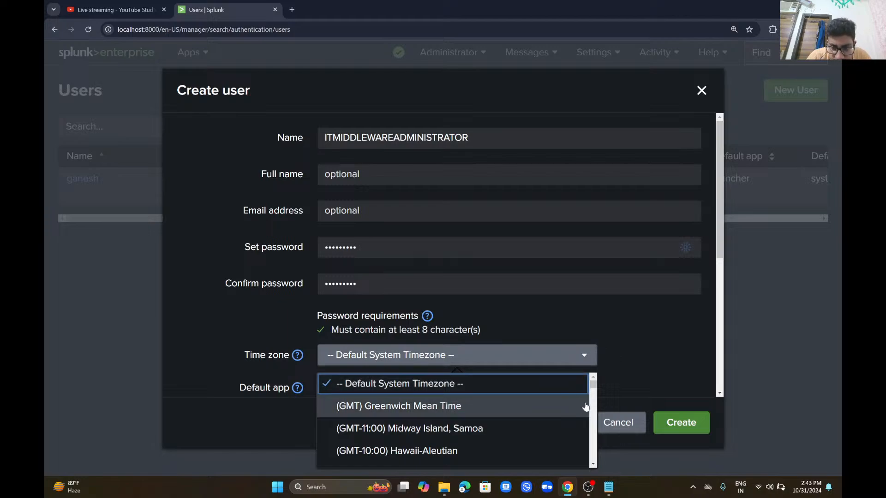
# Step: Set the new user's time zone to (GMT+05:30) Chennai, Kolkata, Mumbai, New Delhi
pyautogui.scroll(-2, 595, 410)
pyautogui.scroll(-2, 596, 409)
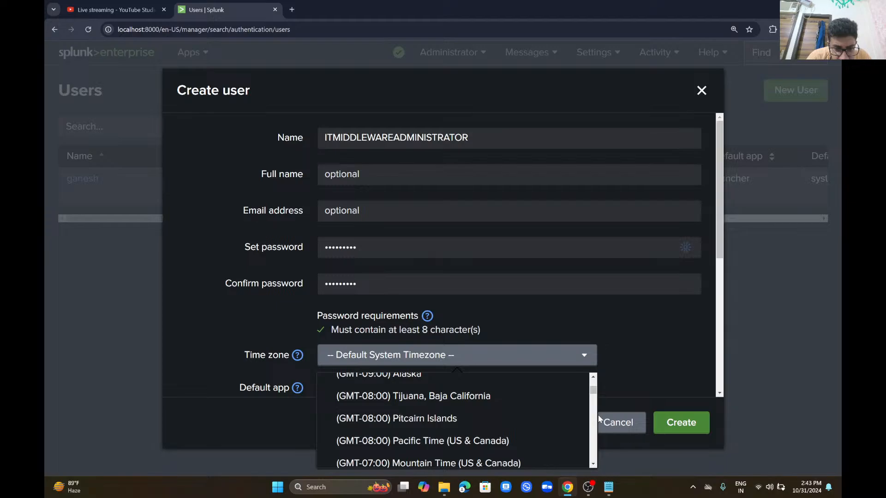
pyautogui.scroll(-2, 595, 437)
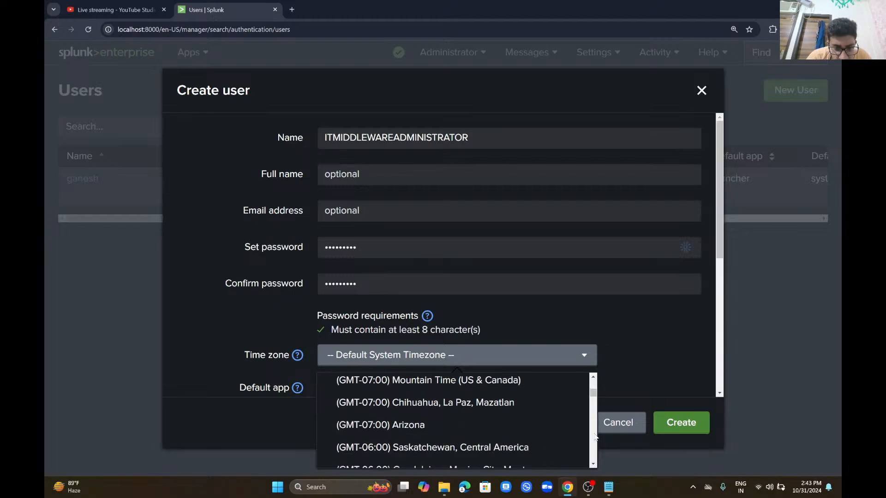
pyautogui.scroll(-2, 595, 437)
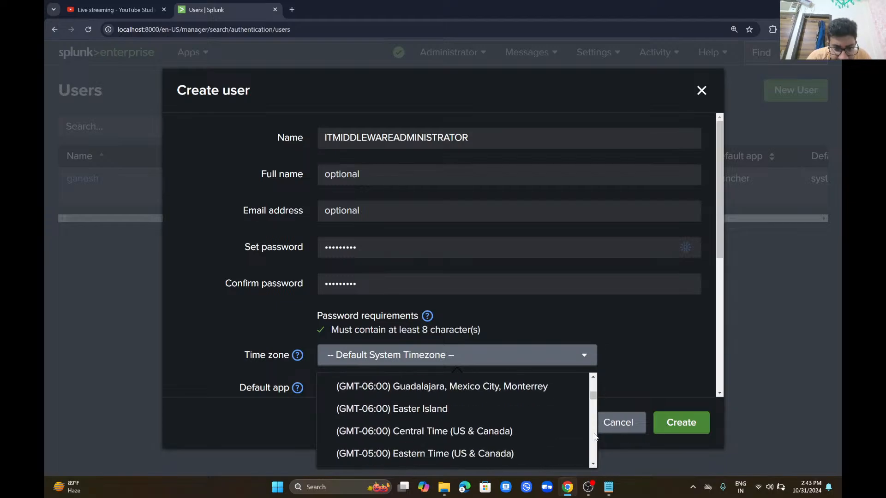
pyautogui.scroll(-2, 596, 444)
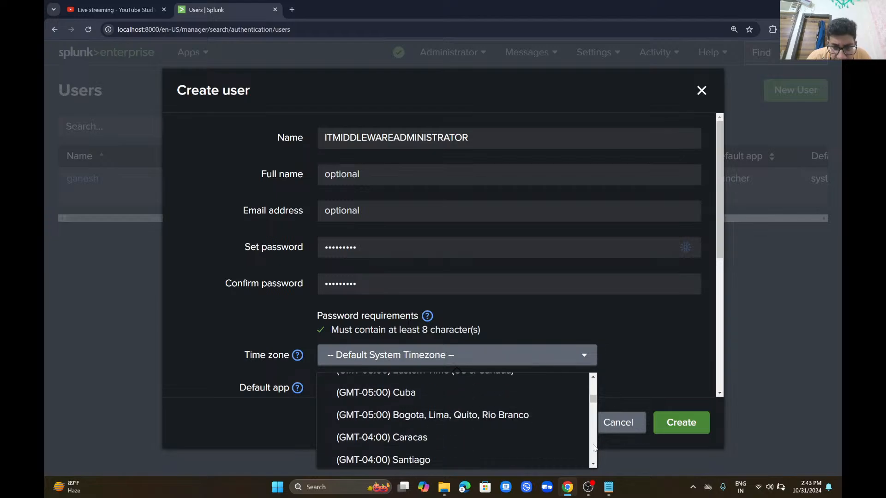
pyautogui.scroll(-1, 595, 446)
pyautogui.scroll(-3, 595, 446)
pyautogui.click(594, 445)
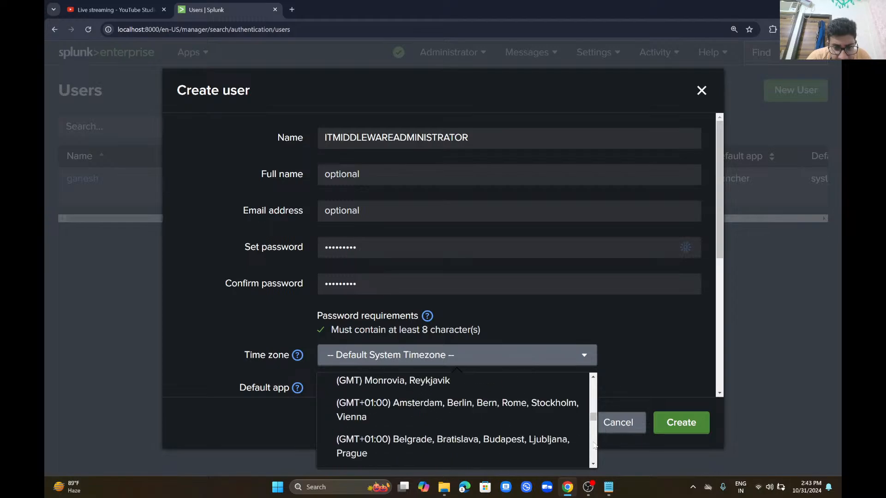
pyautogui.moveTo(594, 436); pyautogui.dragTo(592, 431)
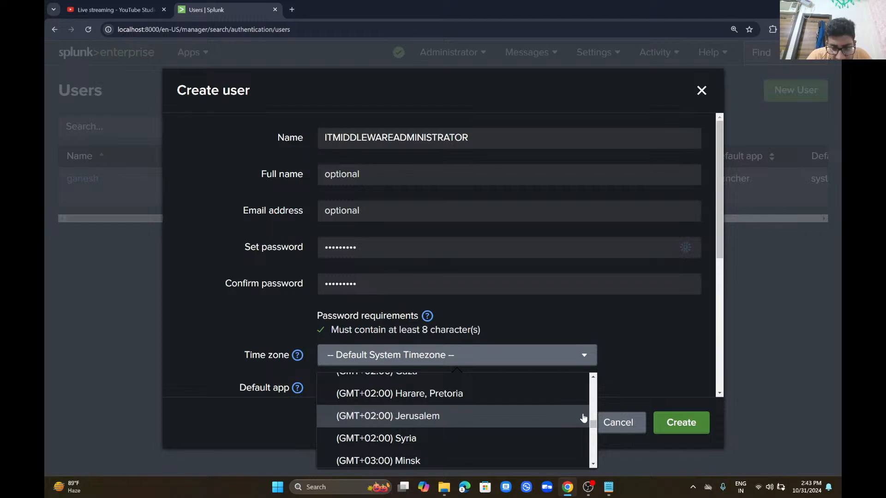
pyautogui.moveTo(594, 463); pyautogui.dragTo(594, 465)
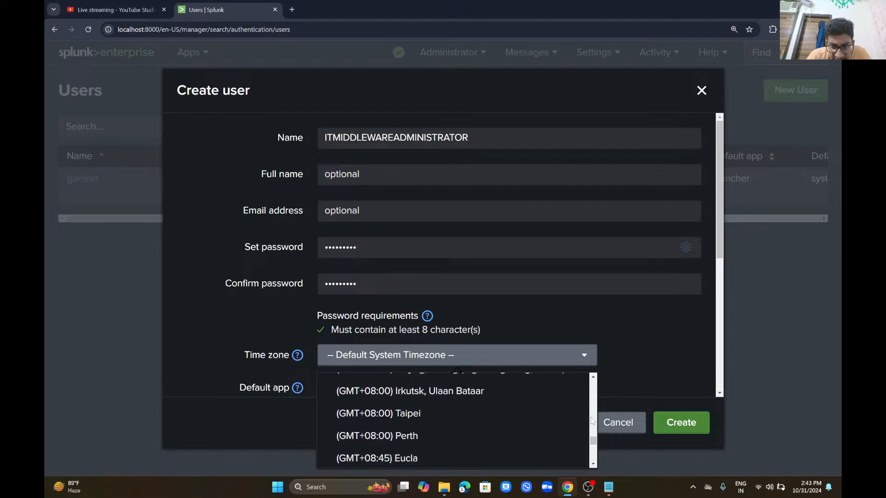
pyautogui.moveTo(594, 379); pyautogui.dragTo(594, 379)
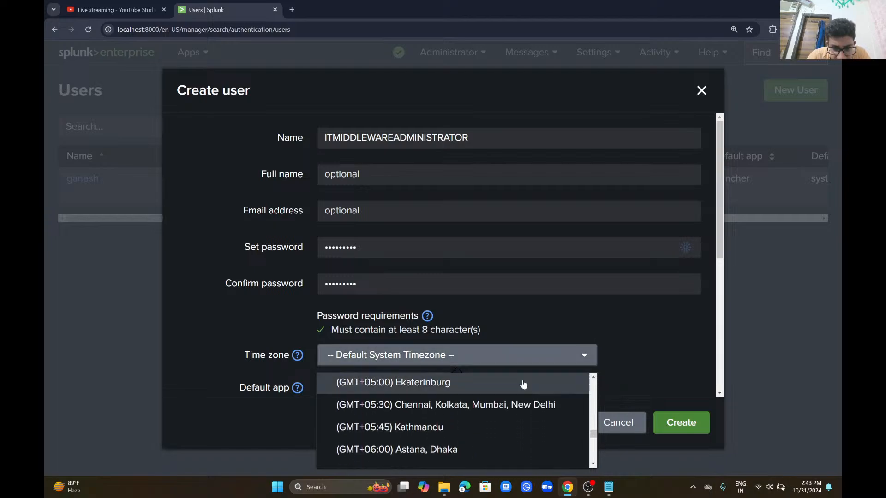
pyautogui.click(525, 404)
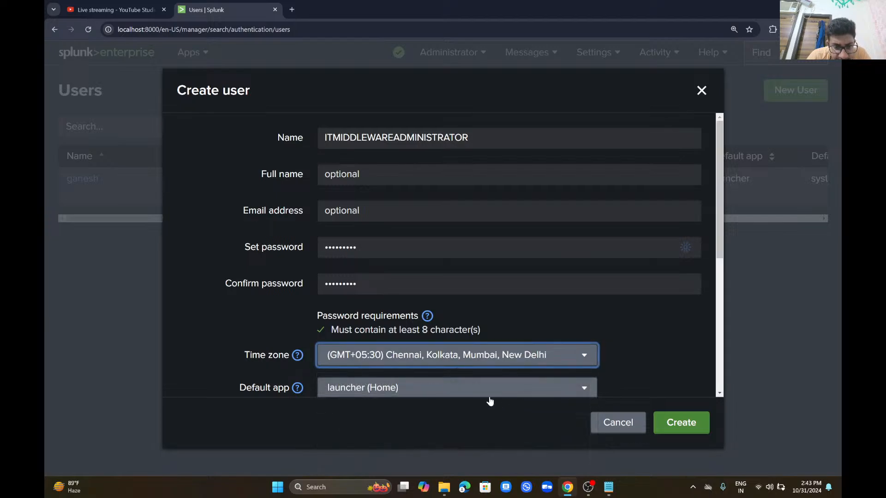
# Step: Make splunk_monitoring_console the default app and create the user
pyautogui.click(489, 396)
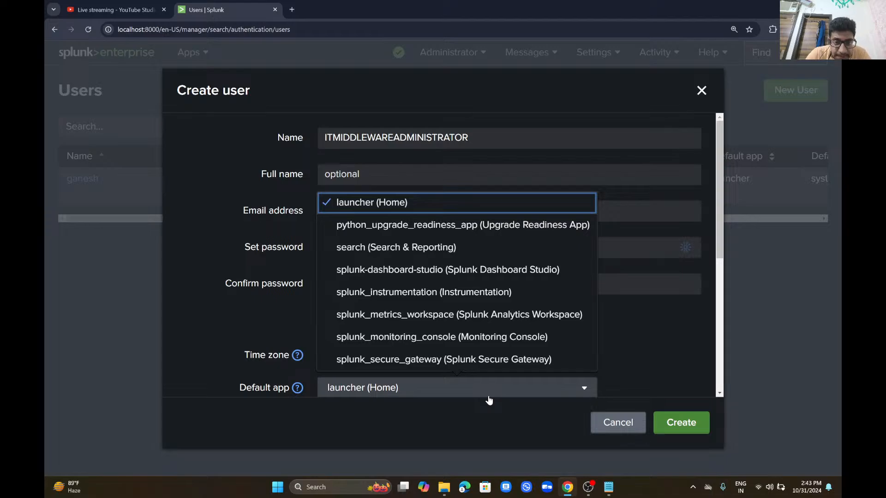
pyautogui.click(483, 338)
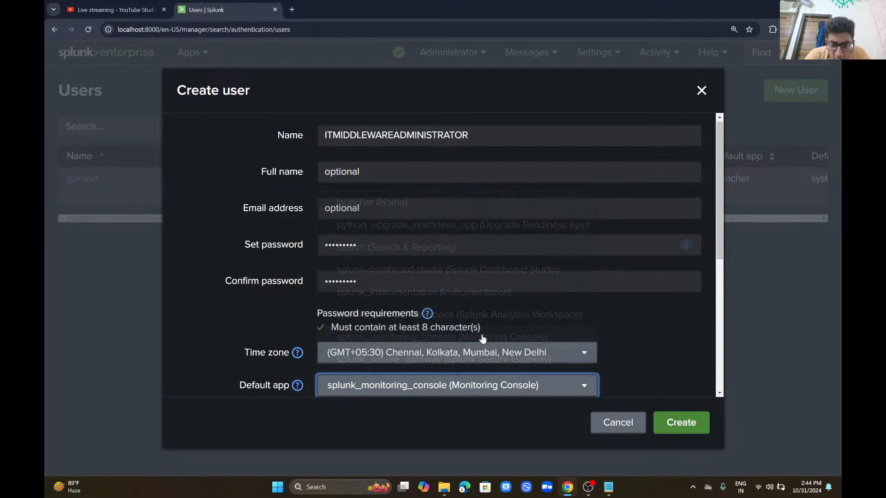
pyautogui.click(673, 430)
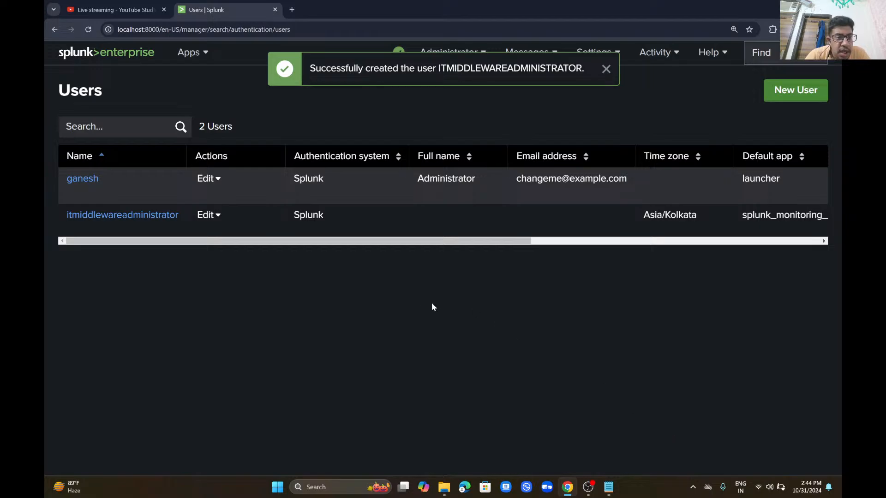
# Step: Assign all roles to itmiddlewareadministrator, acknowledge the fsh_manage warning, and save the edit
pyautogui.click(158, 215)
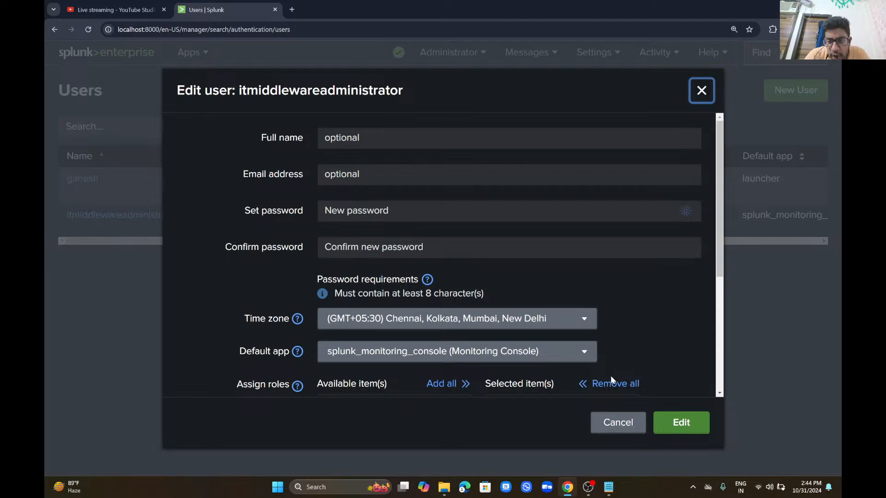
pyautogui.click(449, 389)
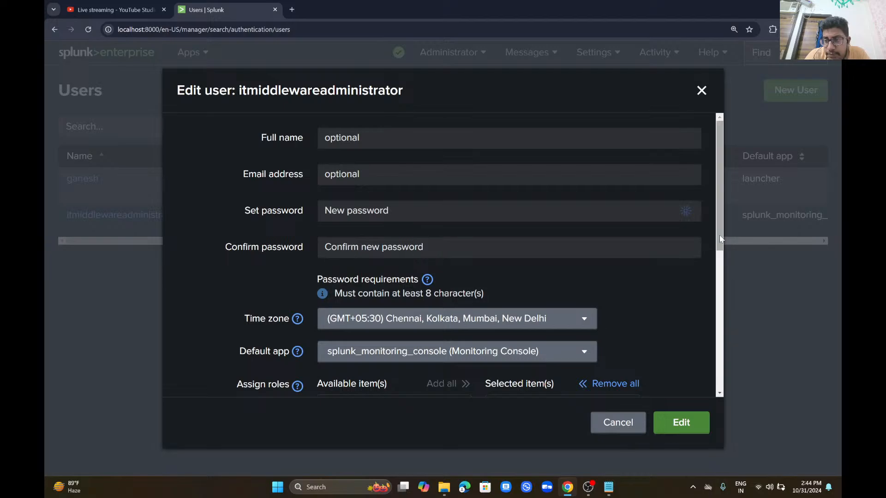
pyautogui.moveTo(720, 234); pyautogui.dragTo(703, 401)
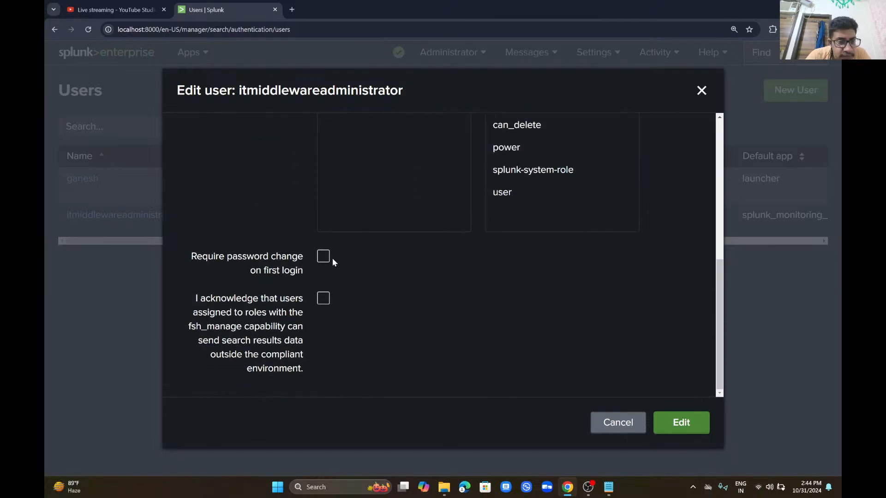
pyautogui.click(326, 300)
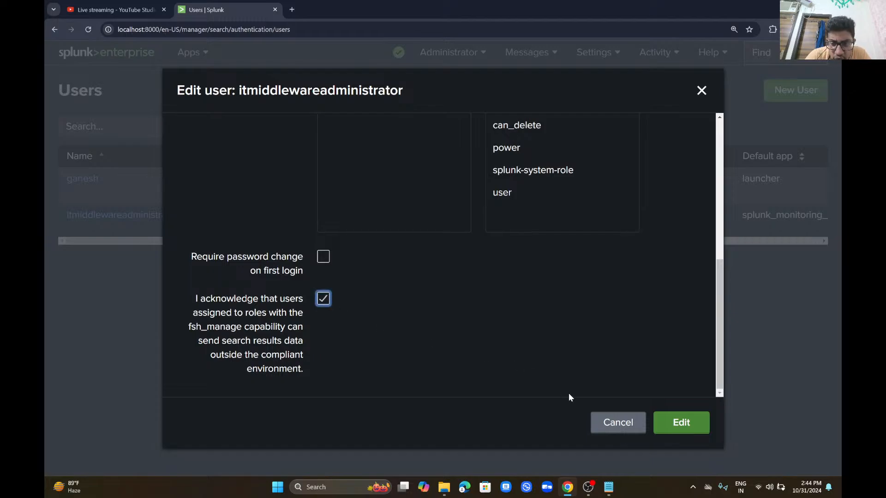
pyautogui.click(667, 424)
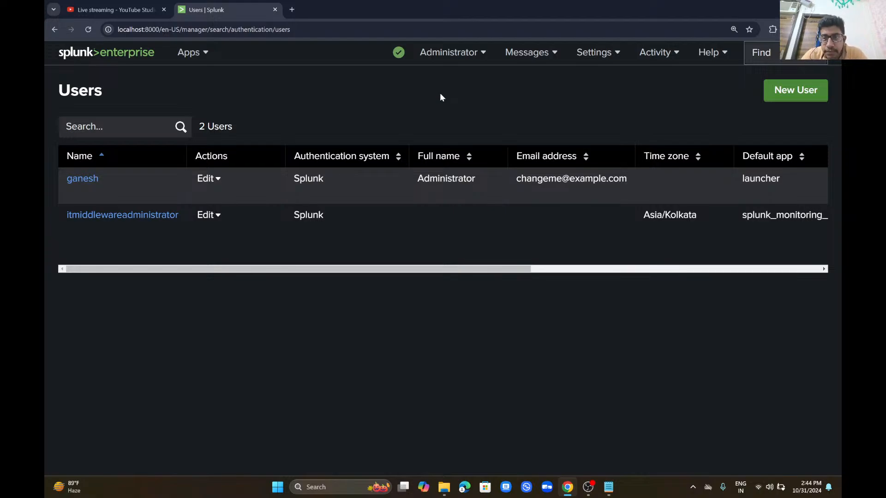
# Step: Change the Administrator's e-mail to the company's info address, acknowledge fsh_manage, and save
pyautogui.click(90, 181)
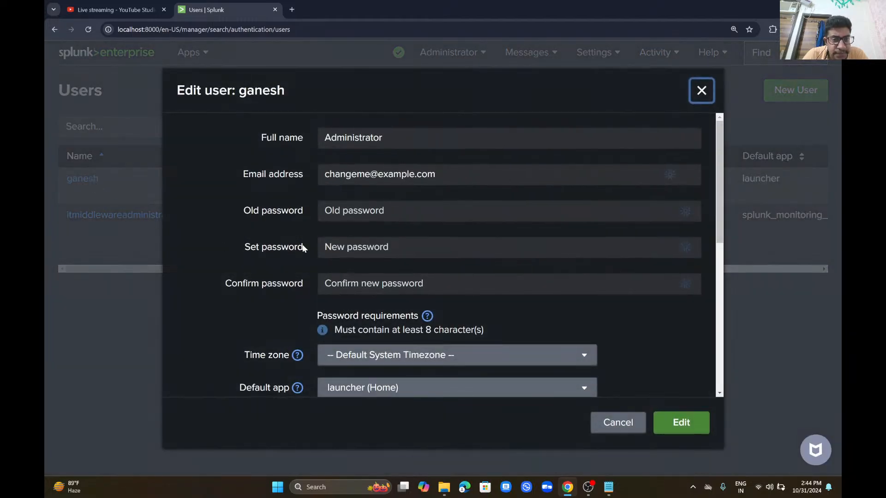
pyautogui.click(437, 174)
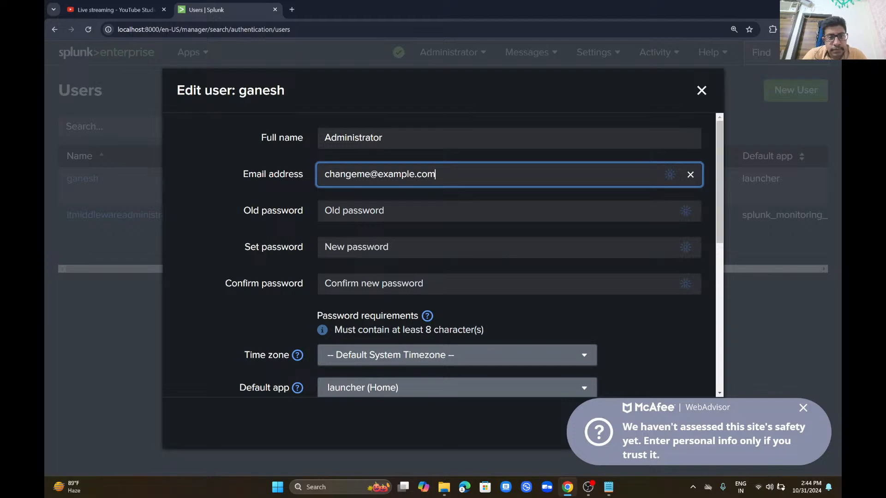
pyautogui.moveTo(437, 175); pyautogui.dragTo(294, 178)
pyautogui.press('BackSpace')
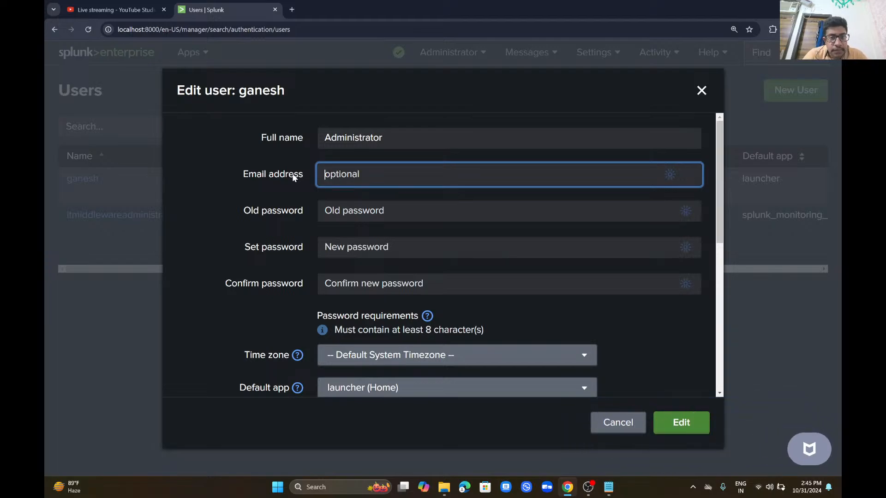
pyautogui.write('itm')
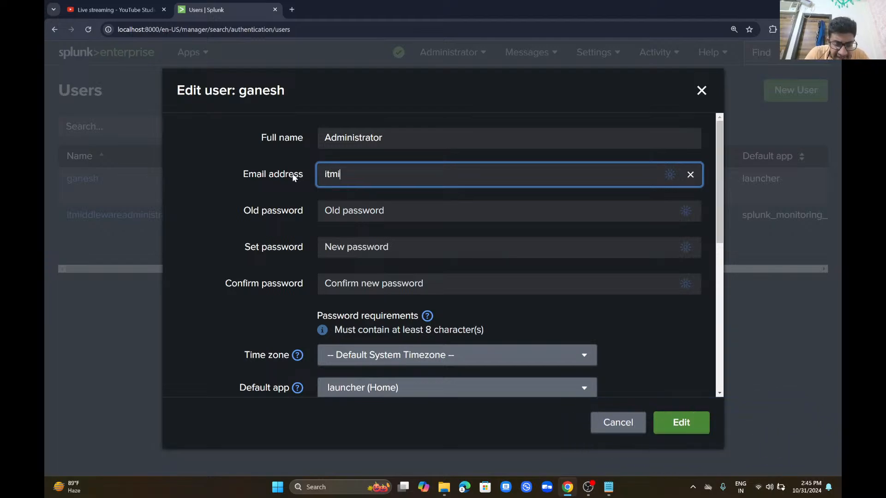
pyautogui.press('BackSpace')
pyautogui.press('BackSpace')
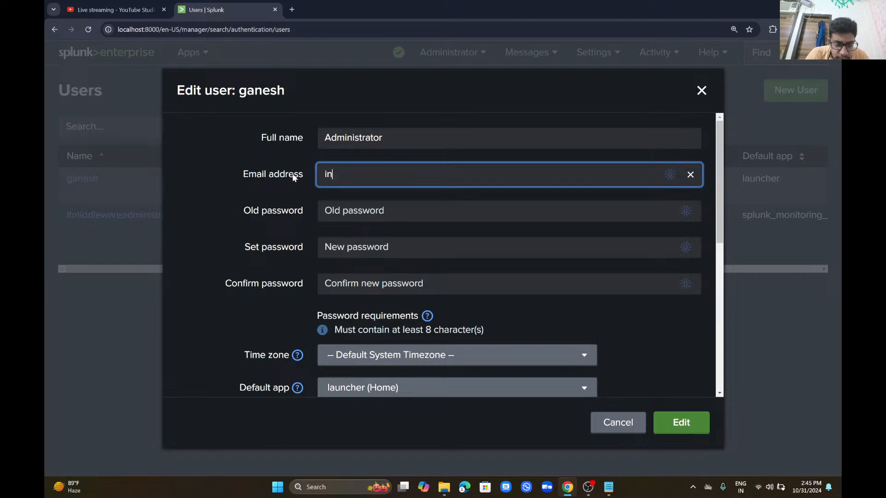
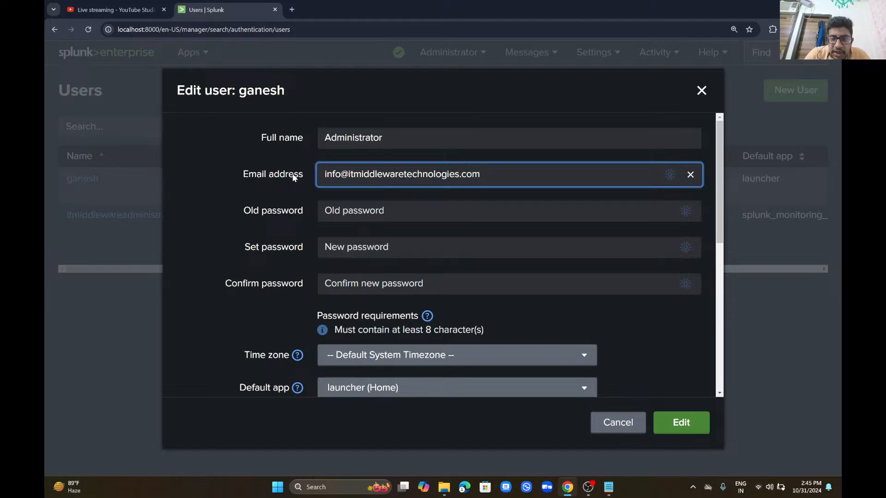
pyautogui.scroll(-10, 293, 178)
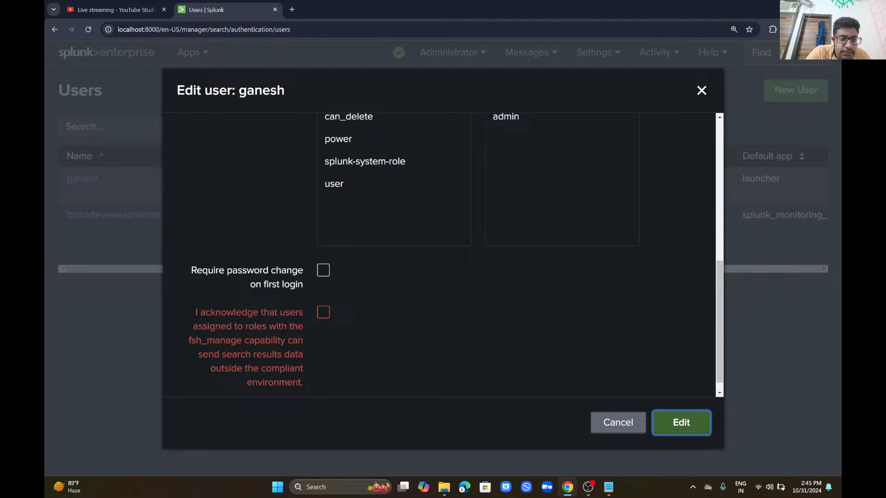
pyautogui.click(324, 313)
pyautogui.click(676, 420)
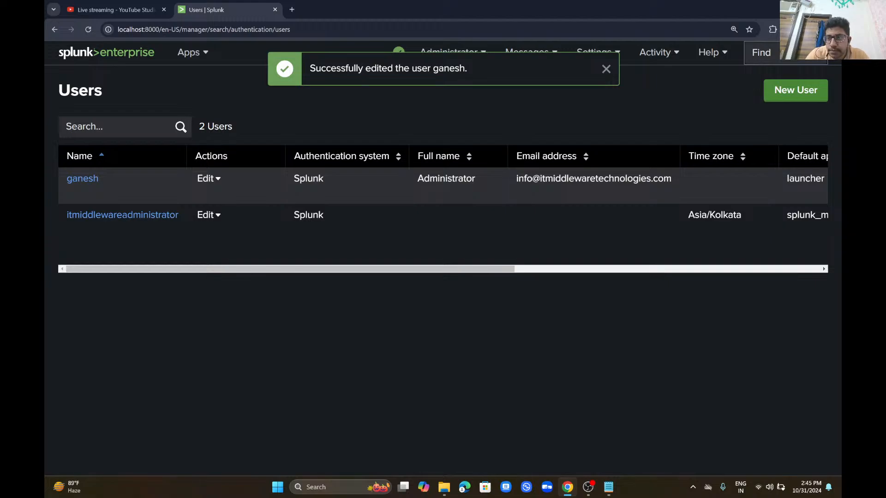
# Step: Review both users' roles and status, then check Activity > Triggered Alerts
pyautogui.hscroll(7, 351, 269)
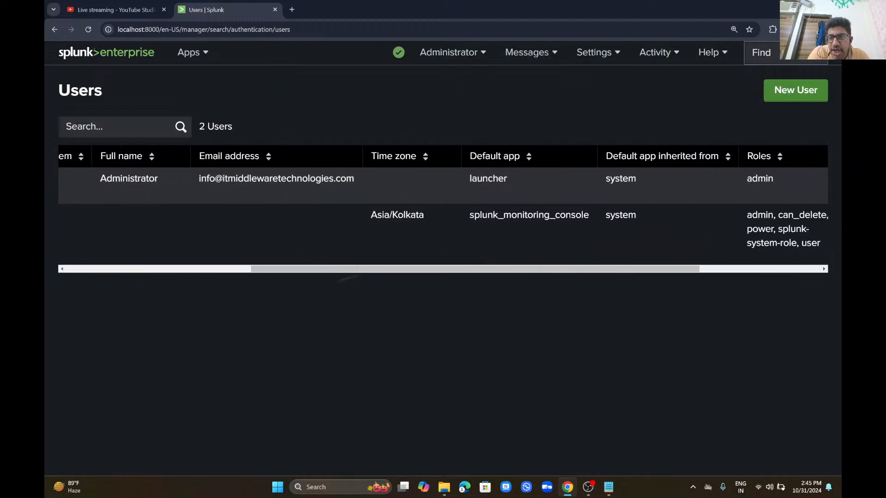
pyautogui.hscroll(4, 351, 269)
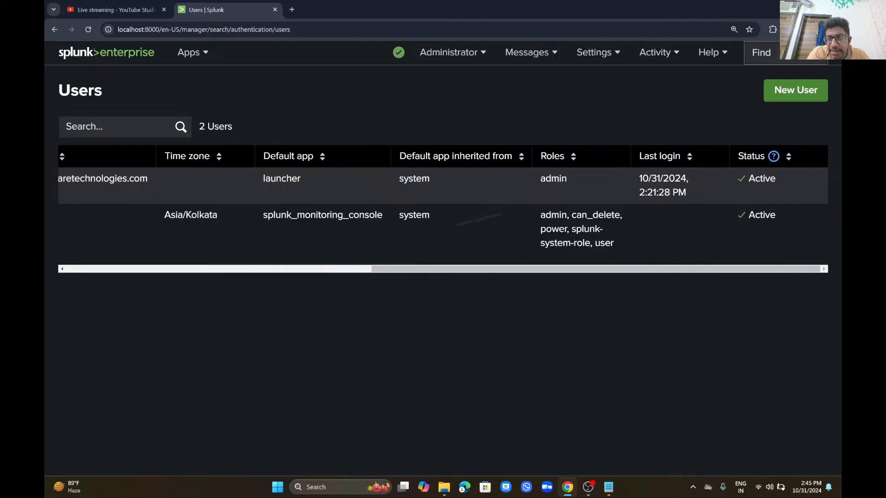
pyautogui.hscroll(-4, 376, 249)
pyautogui.hscroll(-7, 443, 208)
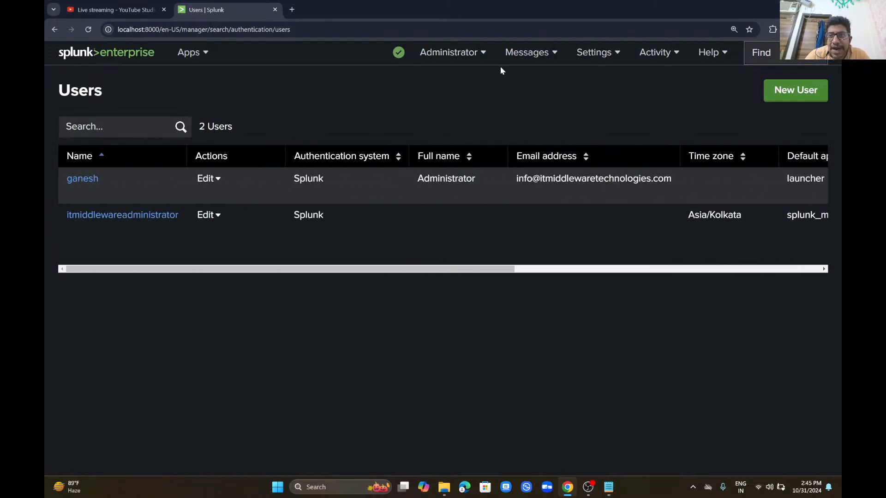
pyautogui.click(659, 54)
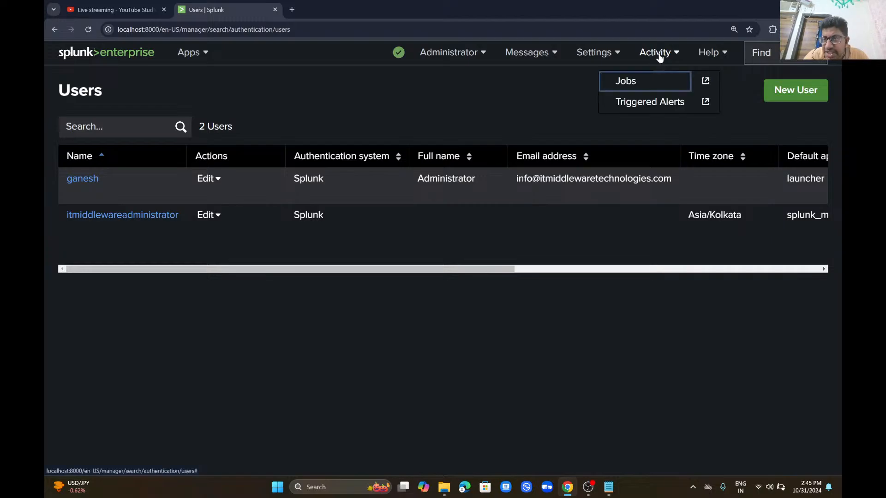
pyautogui.click(648, 109)
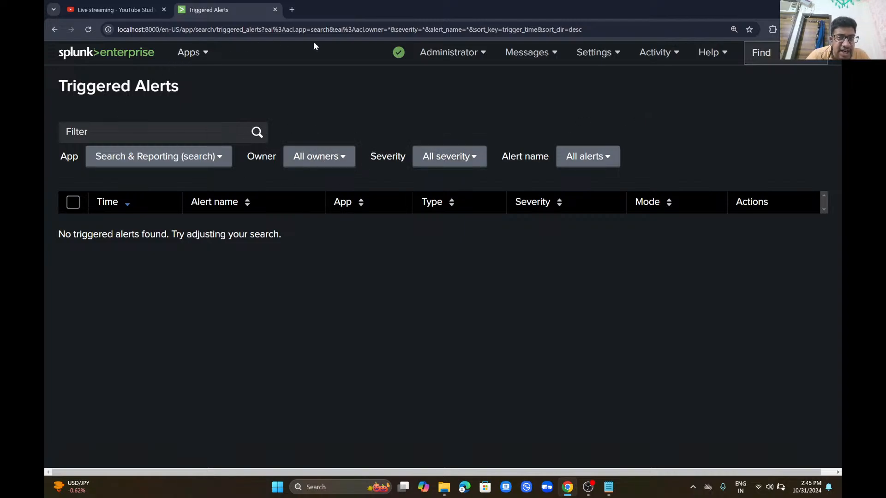
# Step: Go to Apps > Manage Apps
pyautogui.click(456, 54)
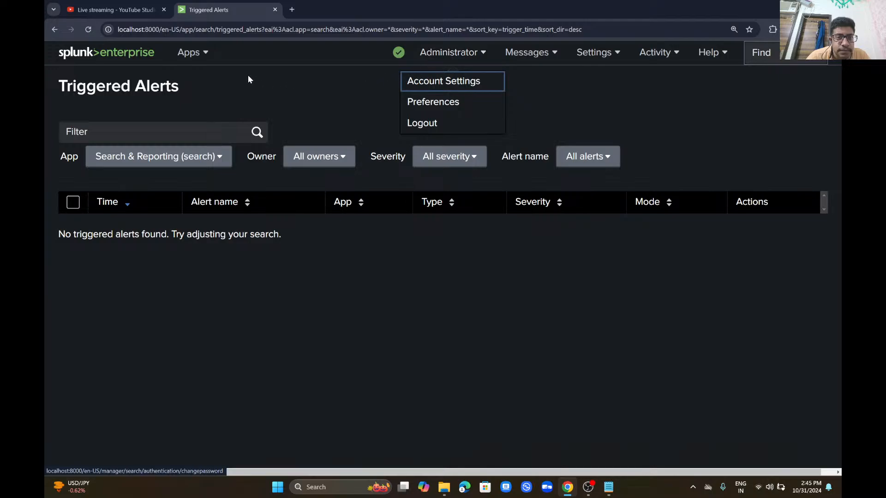
pyautogui.click(198, 53)
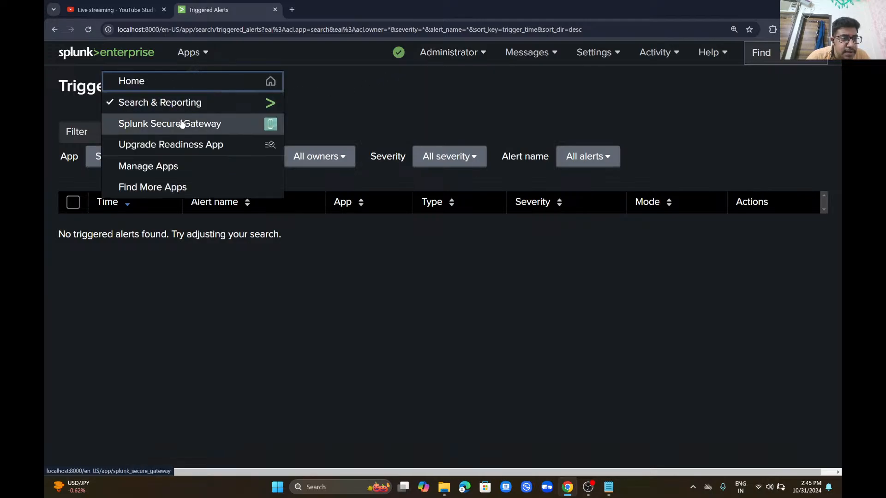
pyautogui.click(181, 167)
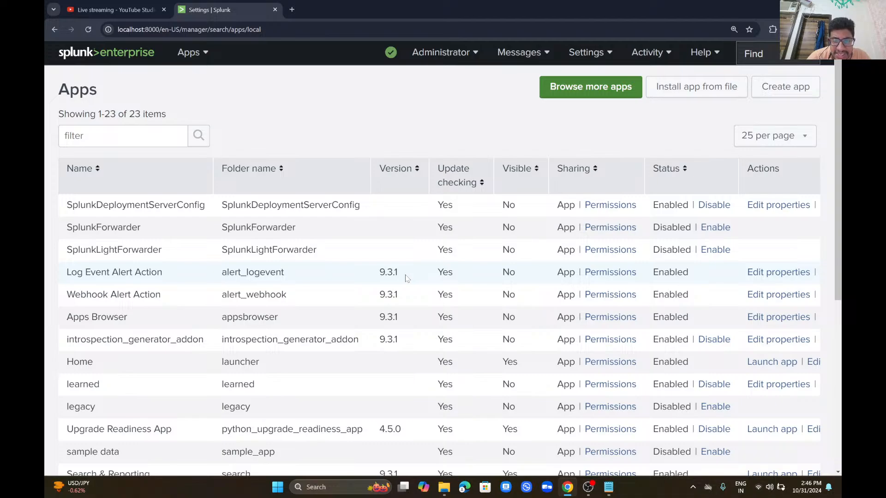
pyautogui.doubleClick(388, 272)
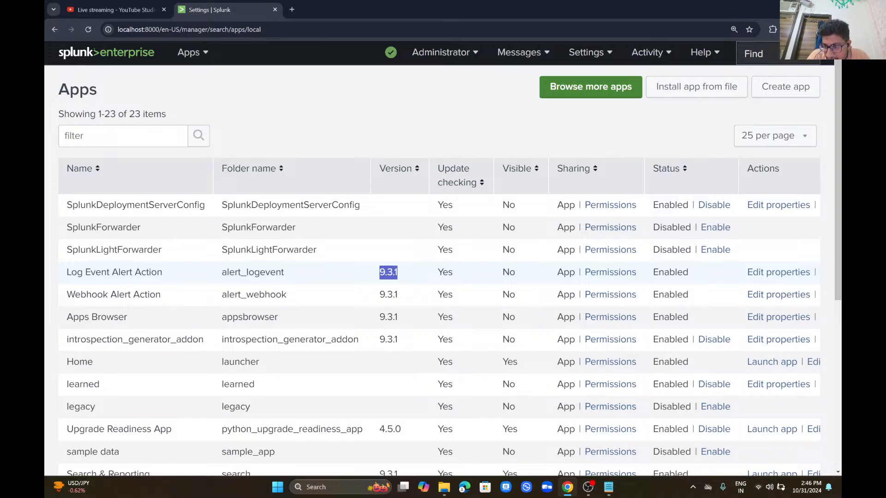
pyautogui.scroll(-6, 388, 273)
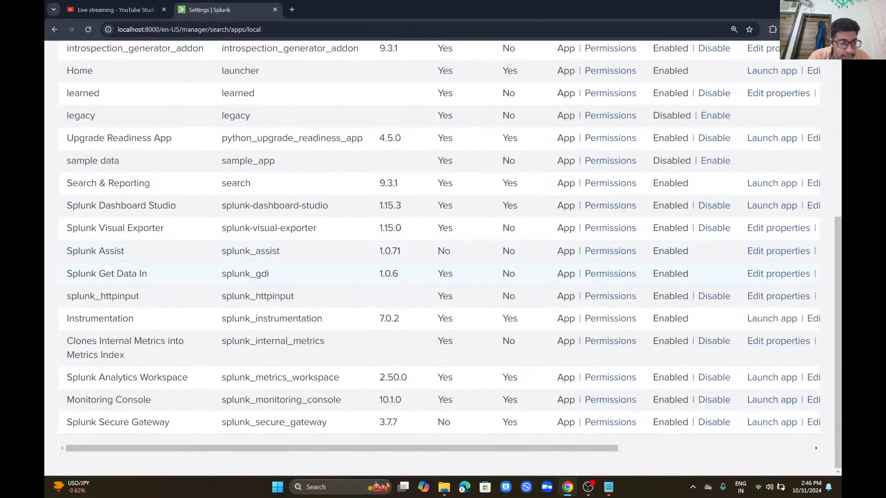
pyautogui.scroll(6, 443, 254)
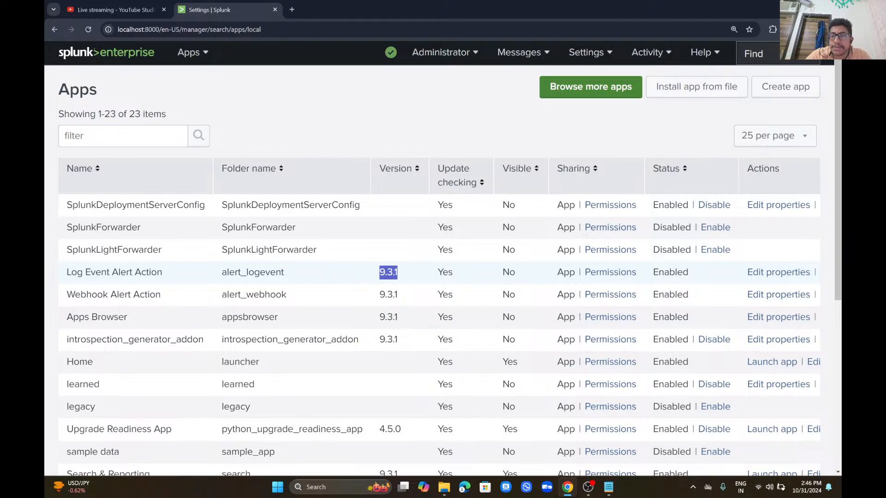
# Step: Open Install app from file, tick Upgrade app, then cancel back to the apps list
pyautogui.click(697, 87)
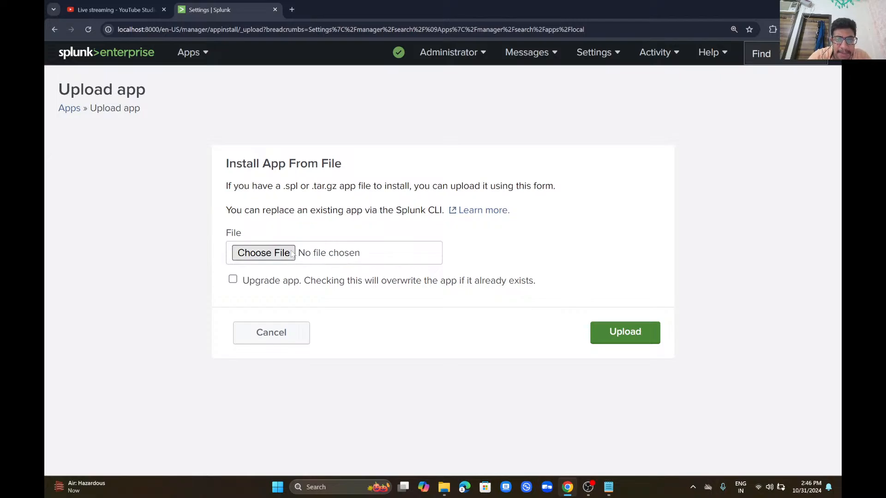
pyautogui.click(233, 280)
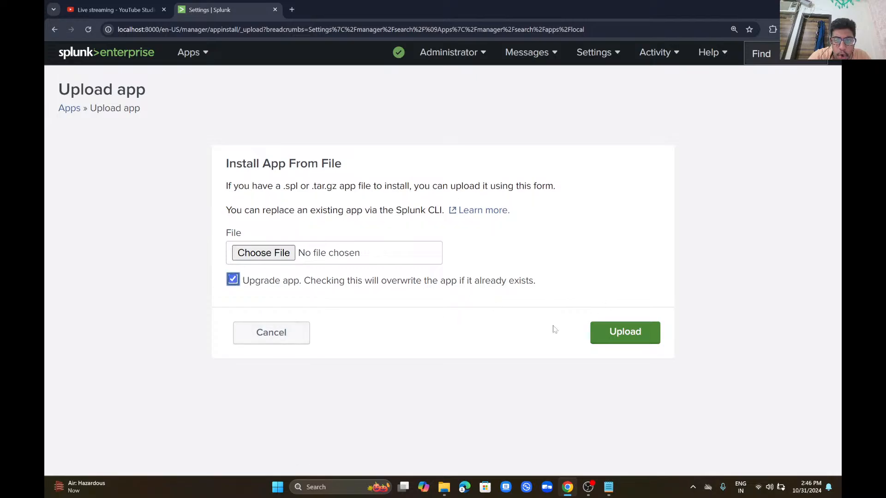
pyautogui.click(270, 334)
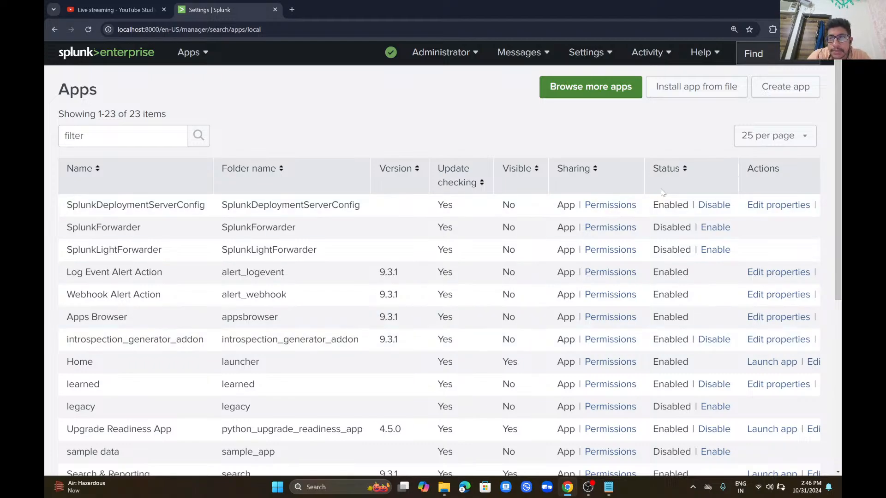
# Step: Look over the Create app form, cancel it, and return to the Upload app page
pyautogui.click(787, 88)
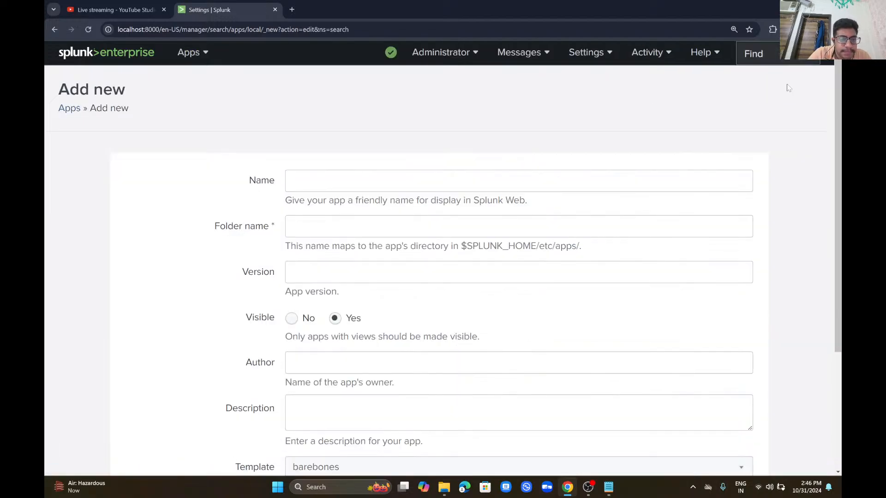
pyautogui.scroll(-4, 789, 87)
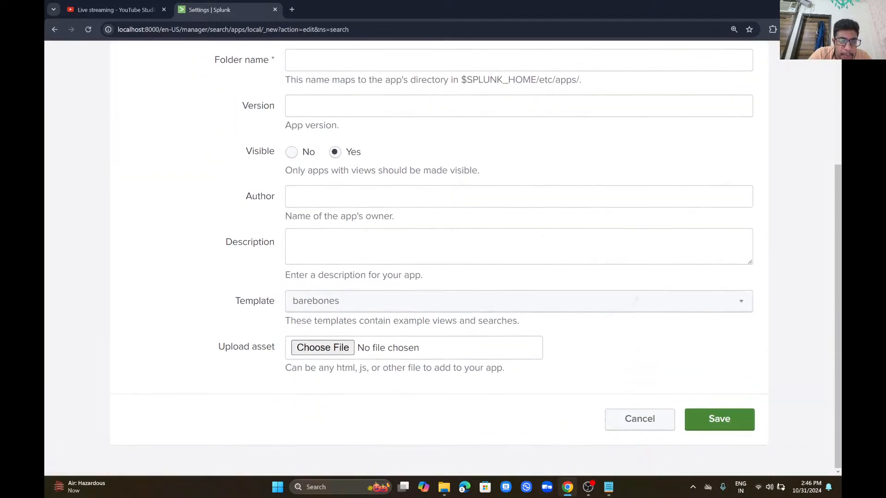
pyautogui.click(640, 419)
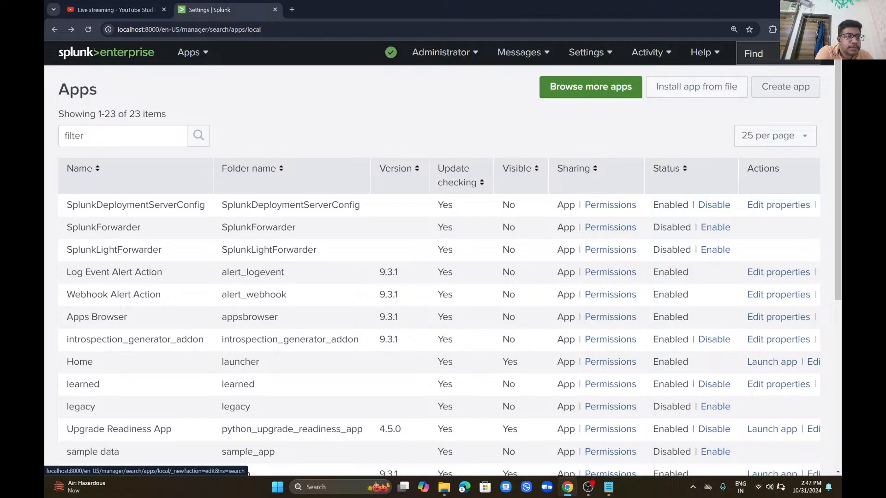
pyautogui.click(55, 29)
pyautogui.click(712, 53)
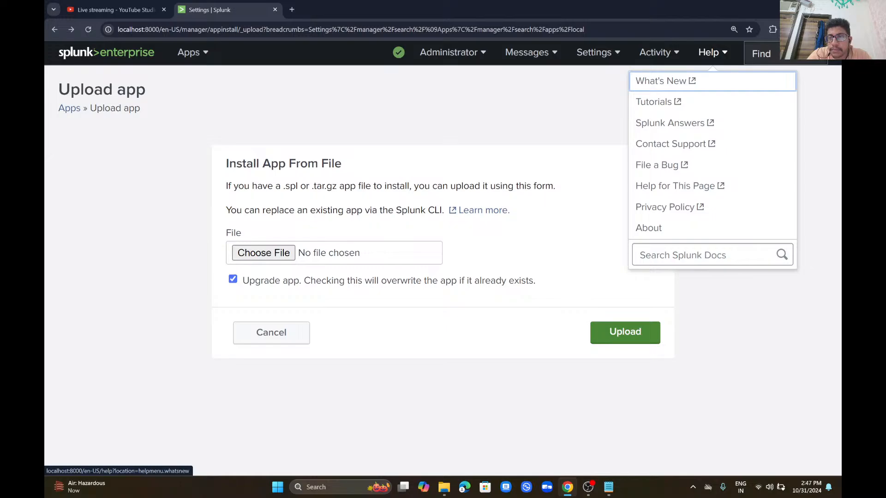
# Step: Log out of the Splunk session from the Administrator menu
pyautogui.click(660, 52)
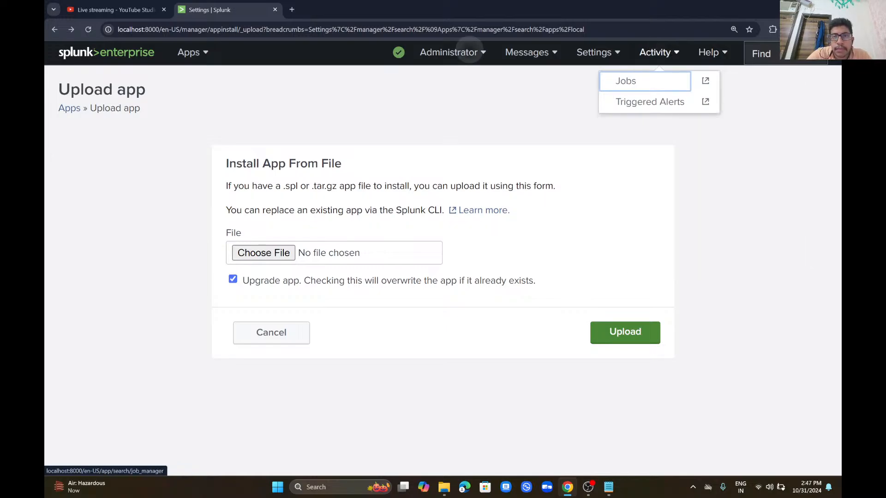
pyautogui.click(450, 53)
pyautogui.click(421, 122)
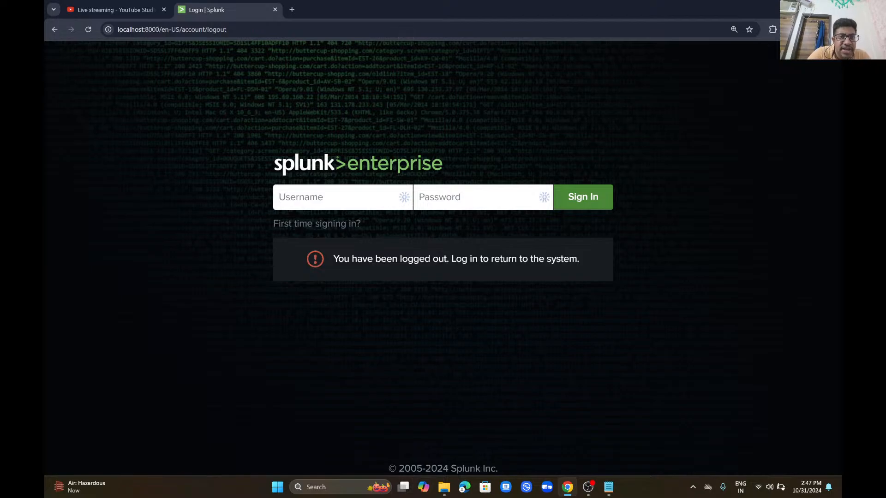
# Step: Paste the Splunk login URL copied from the notes into the address bar and load it
pyautogui.click(394, 28)
pyautogui.hotkey('ctrl', 'v')
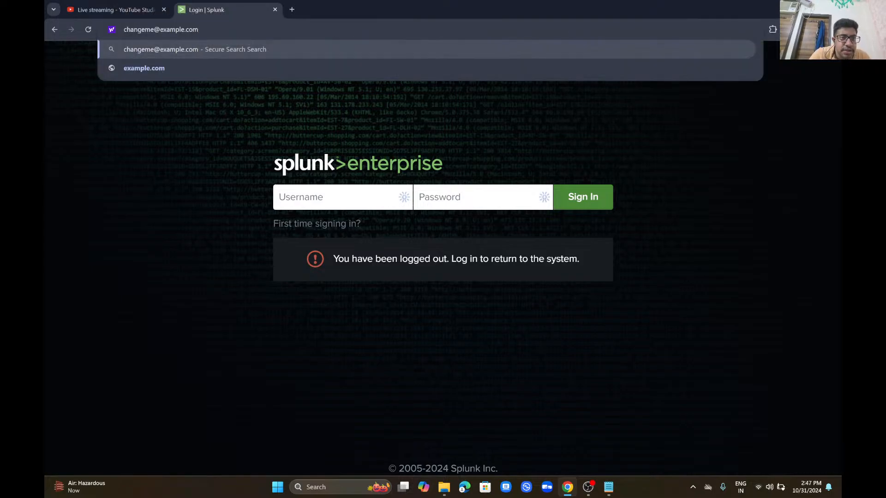
pyautogui.press('BackSpace')
pyautogui.press('BackSpace')
pyautogui.press('BackSpace')
pyautogui.press('BackSpace')
pyautogui.press('BackSpace')
pyautogui.press('BackSpace')
pyautogui.press('BackSpace')
pyautogui.press('BackSpace')
pyautogui.press('BackSpace')
pyautogui.press('BackSpace')
pyautogui.press('BackSpace')
pyautogui.press('BackSpace')
pyautogui.press('BackSpace')
pyautogui.press('BackSpace')
pyautogui.press('BackSpace')
pyautogui.press('BackSpace')
pyautogui.press('BackSpace')
pyautogui.press('BackSpace')
pyautogui.press('BackSpace')
pyautogui.press('BackSpace')
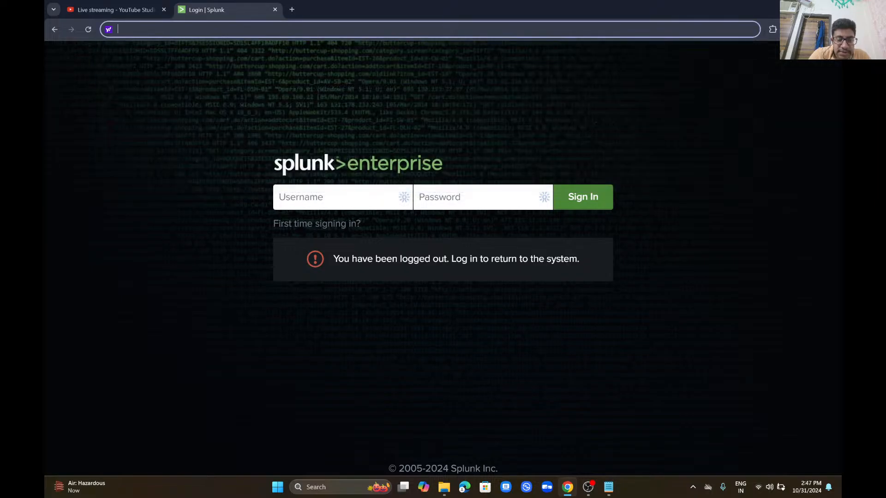
pyautogui.hotkey('alt', 'Tab')
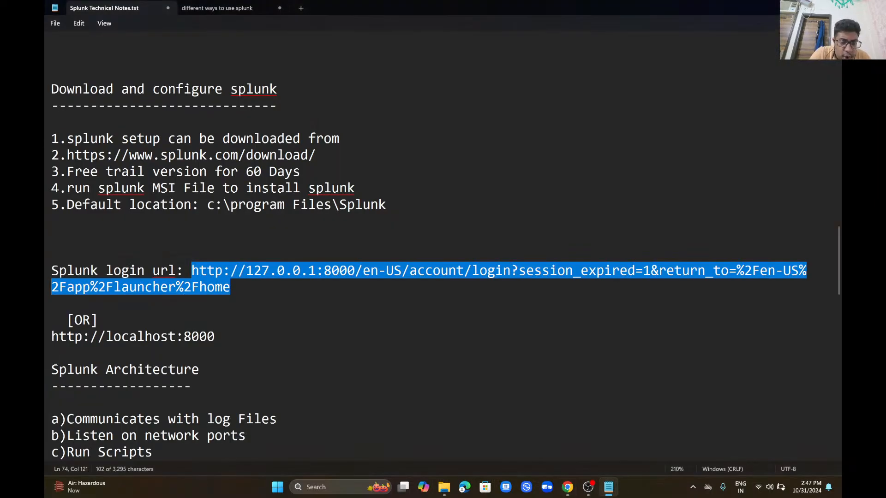
pyautogui.hotkey('alt', 'Tab')
pyautogui.write('http://127.0.0.1:8000/en-US/account/login?session_expired=1&return_to=%2Fen-US%2Fapp%2Flauncher%2Fhome')
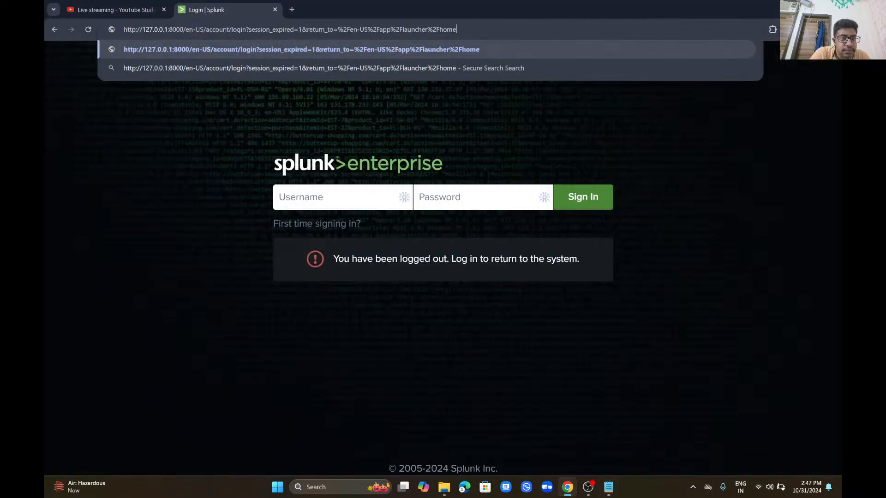
pyautogui.press('Return')
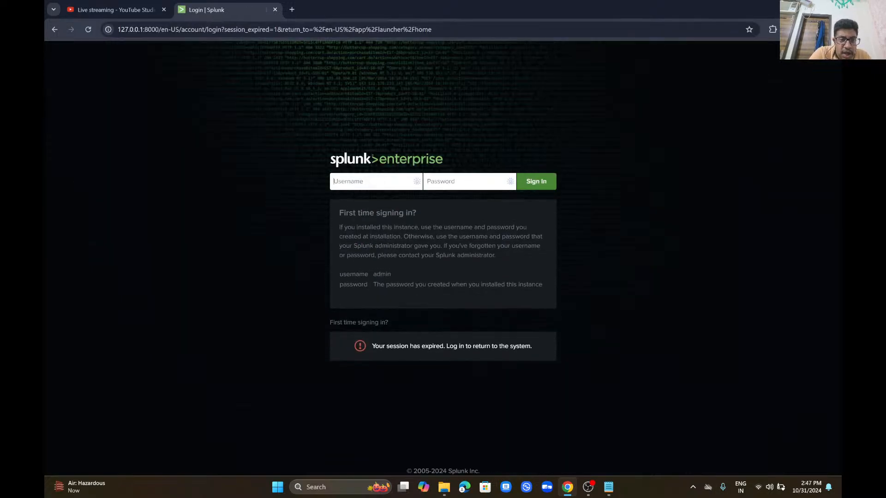
# Step: Sign in with the admin username and password
pyautogui.write('Ganesh')
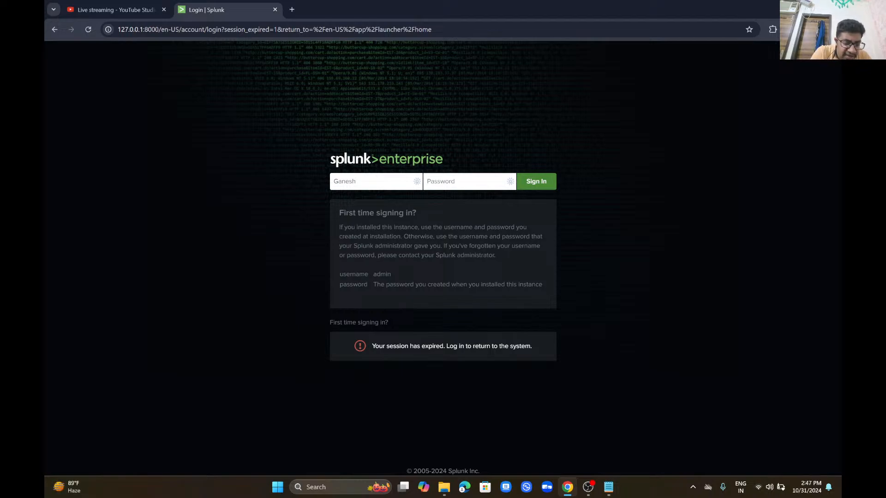
pyautogui.press('Tab')
pyautogui.write('•••••')
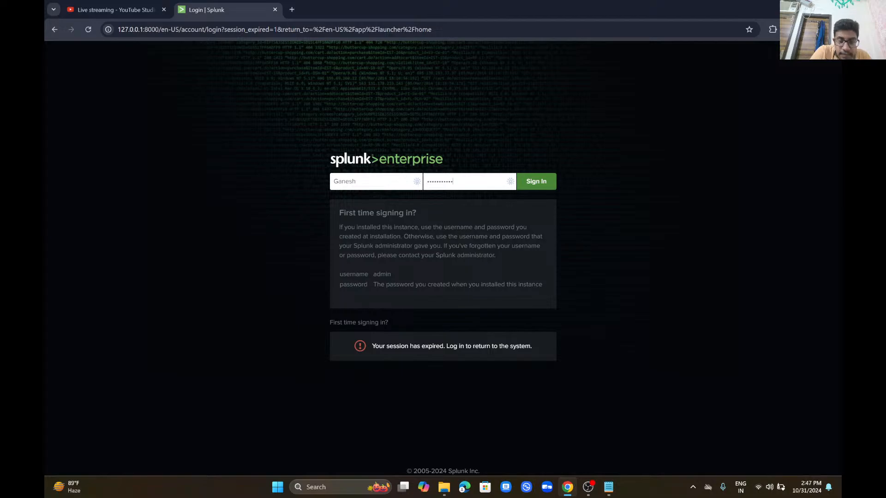
pyautogui.press('Return')
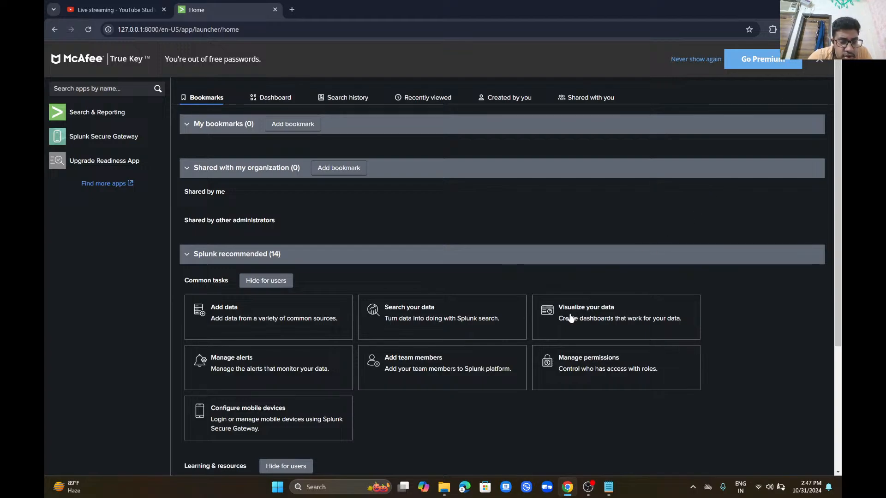
# Step: From the Configure mobile devices card, start Secure Gateway setup and save the name ComfortProminentUpgraded
pyautogui.click(301, 415)
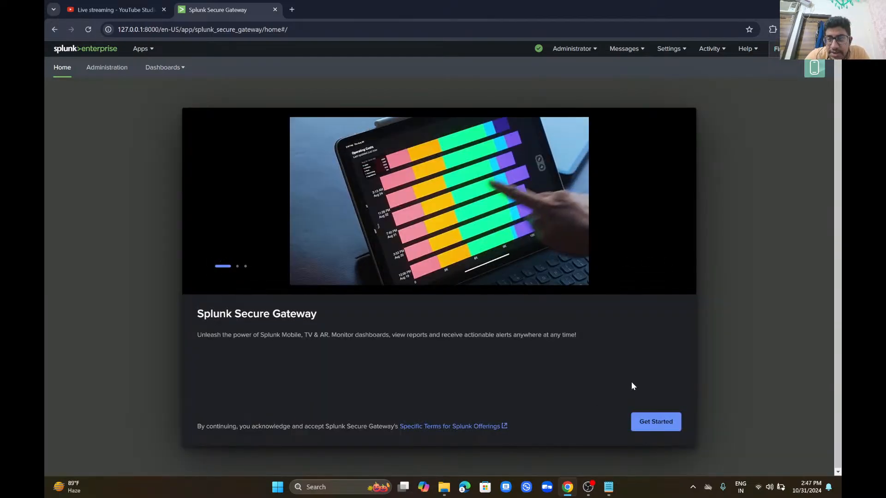
pyautogui.click(659, 421)
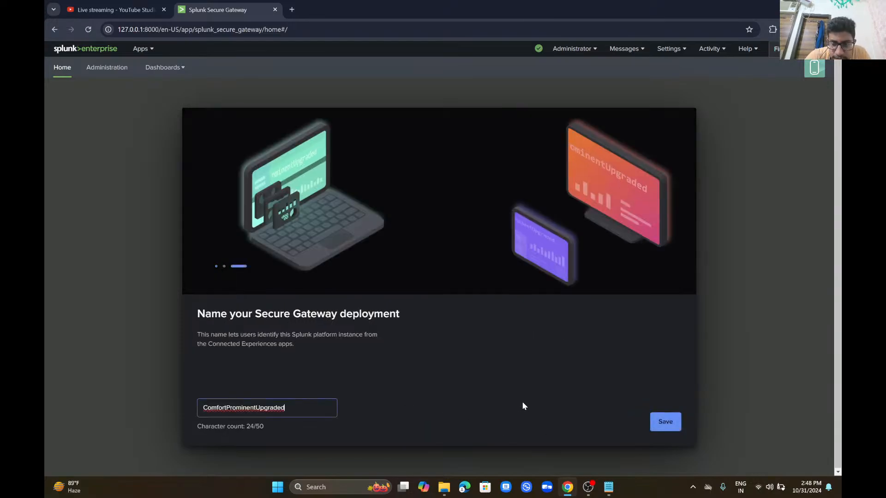
pyautogui.click(676, 431)
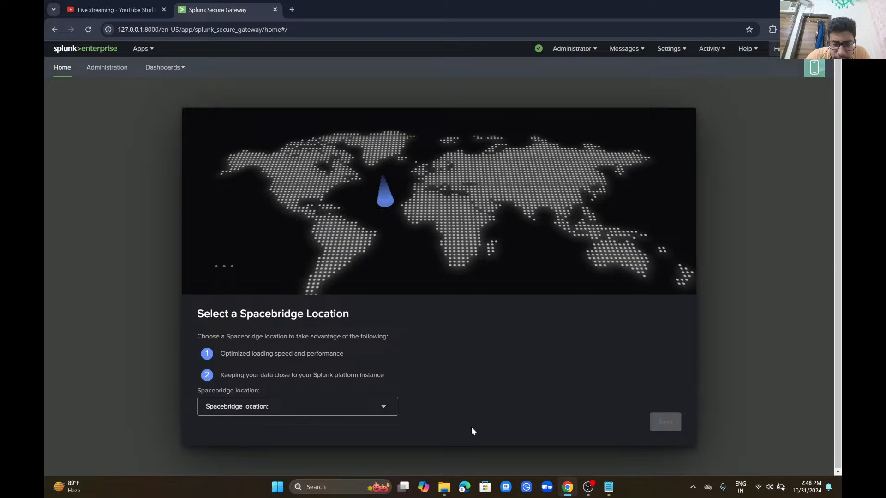
# Step: Compare the Spacebridge locations North America (USA), Asia Pacific and Europe (West)
pyautogui.click(362, 409)
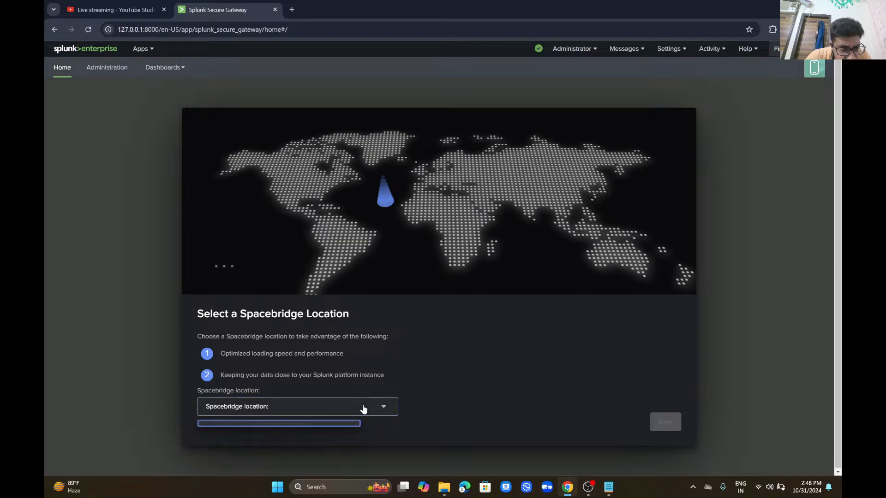
pyautogui.click(362, 409)
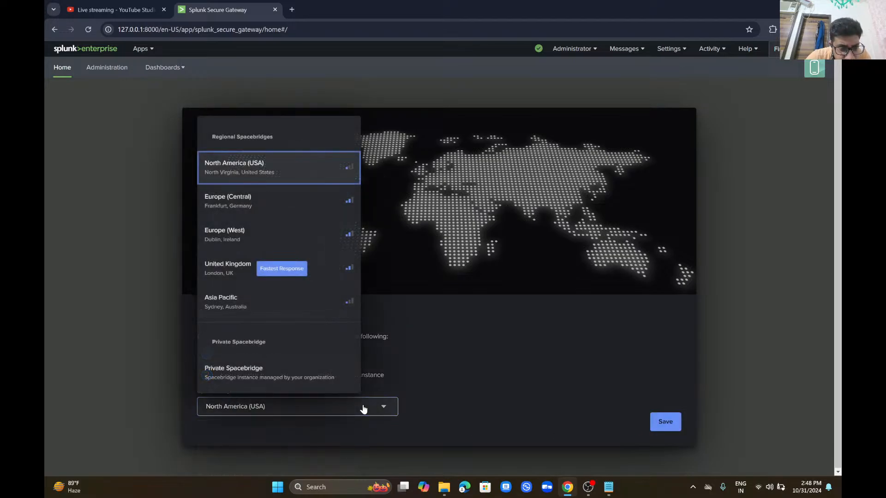
pyautogui.click(362, 409)
pyautogui.click(363, 409)
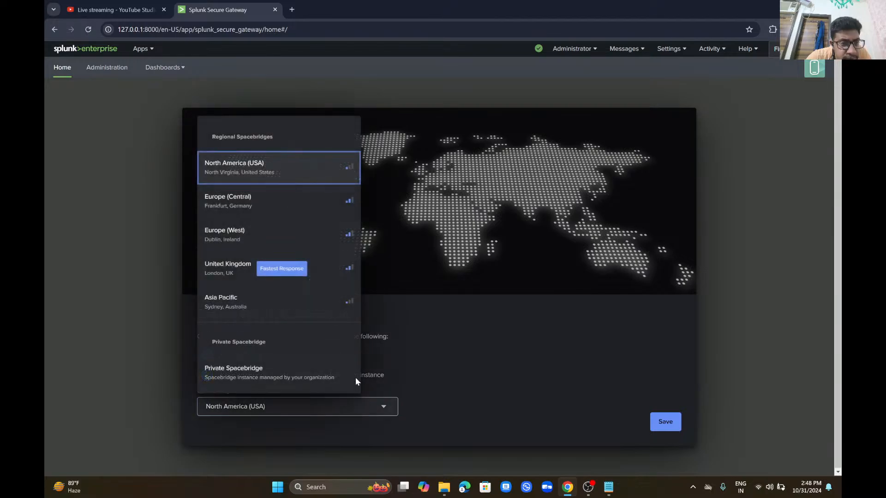
pyautogui.click(325, 300)
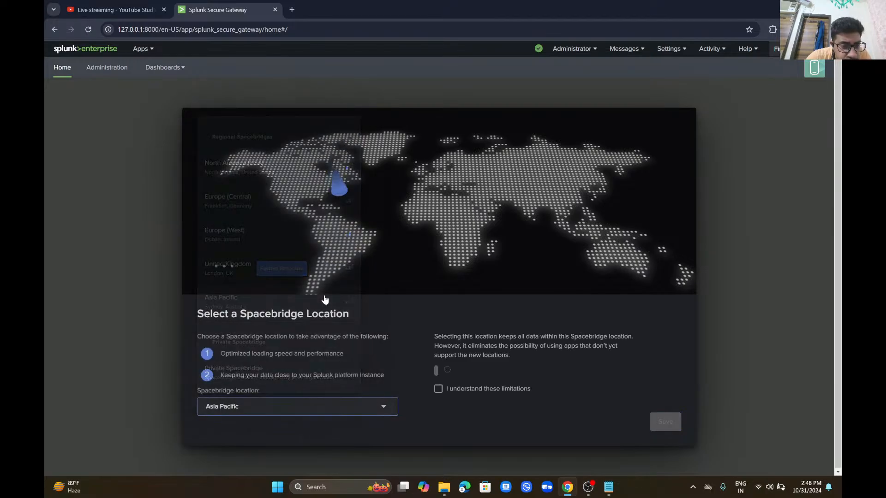
pyautogui.click(336, 407)
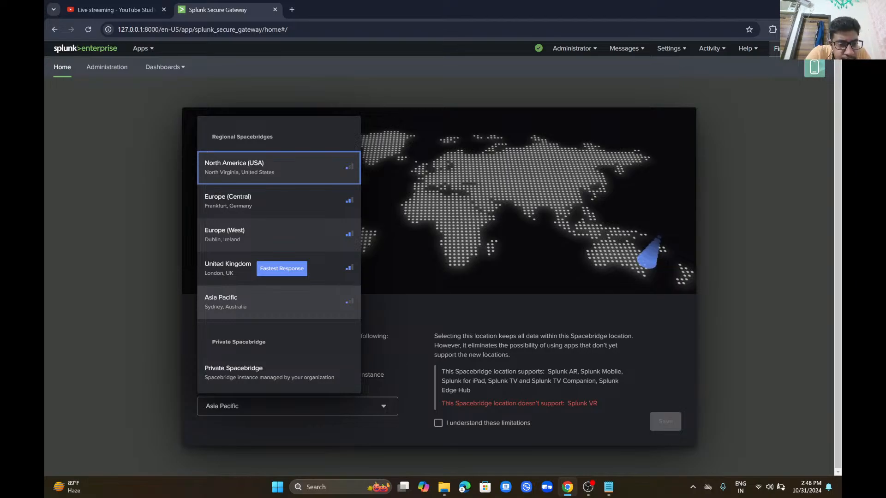
pyautogui.click(439, 424)
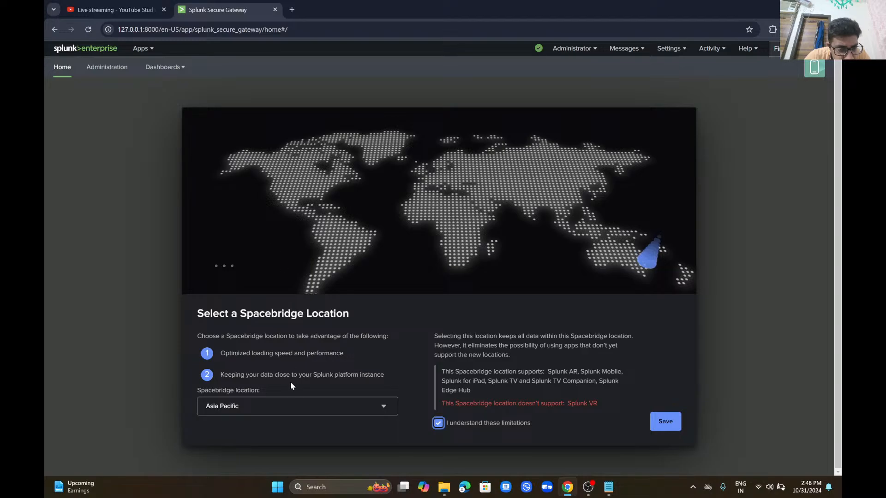
pyautogui.click(292, 406)
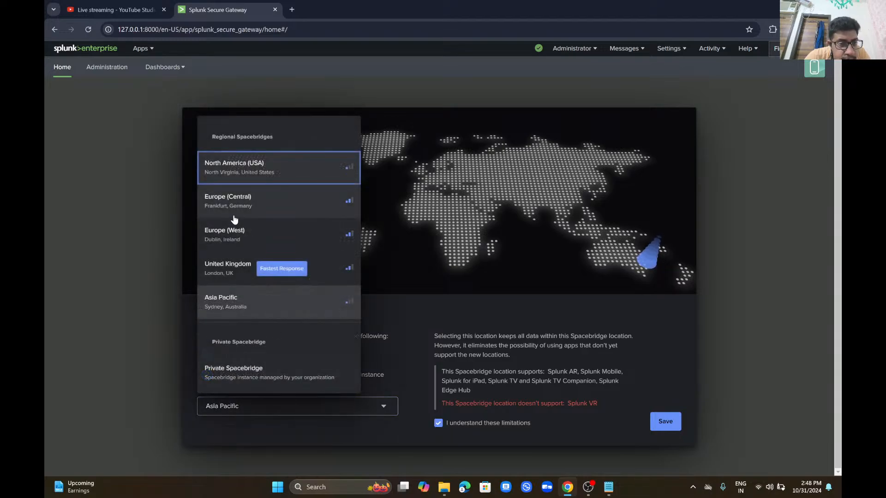
pyautogui.click(238, 235)
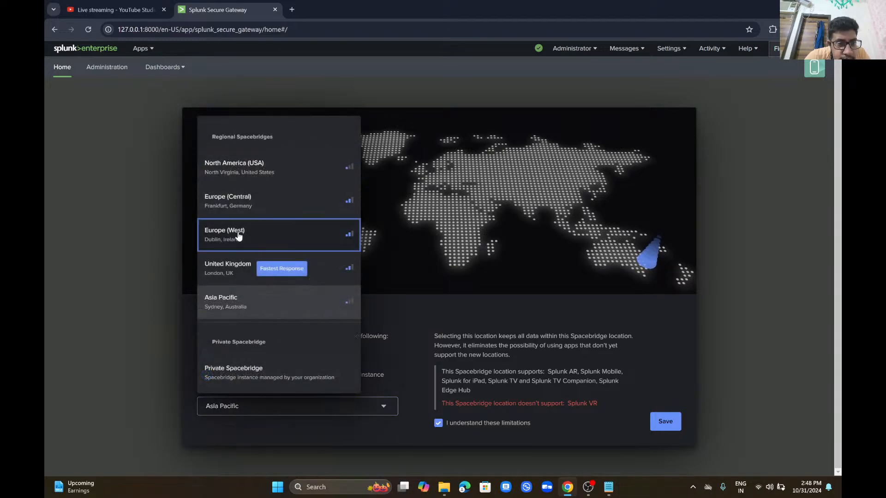
pyautogui.click(322, 410)
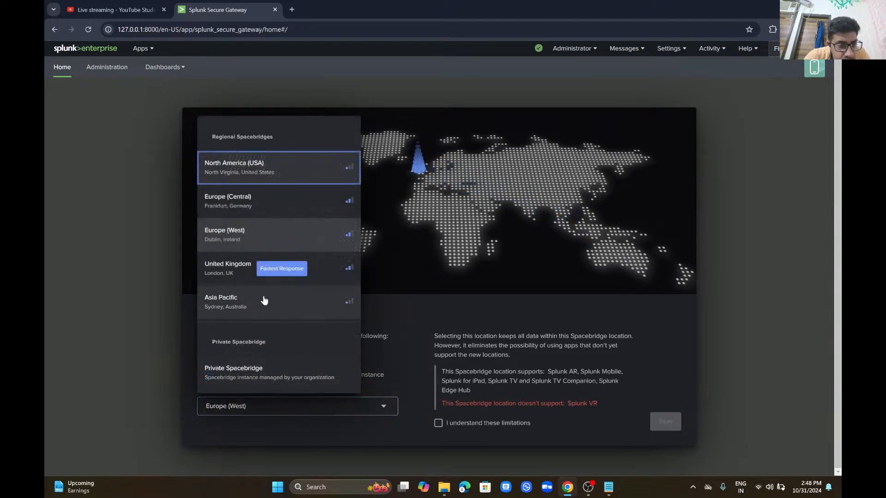
pyautogui.click(267, 302)
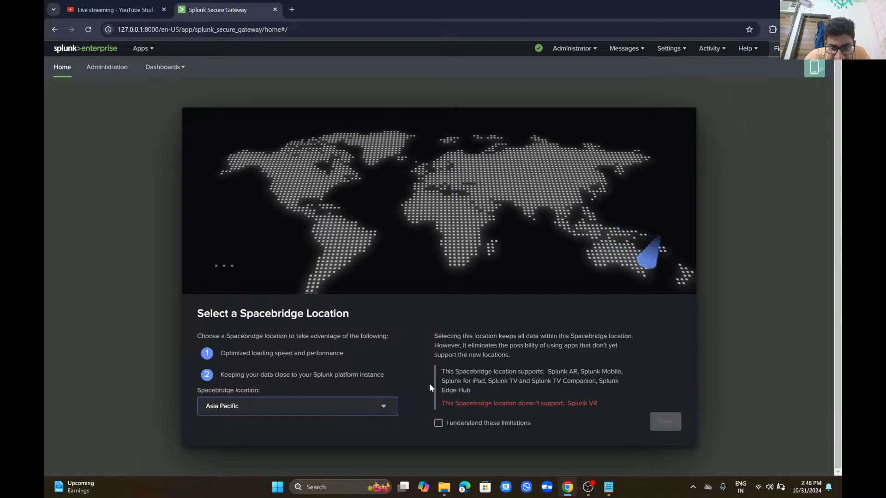
# Step: Try a private Spacebridge, cancel it, and save North America (USA) as the location
pyautogui.click(366, 411)
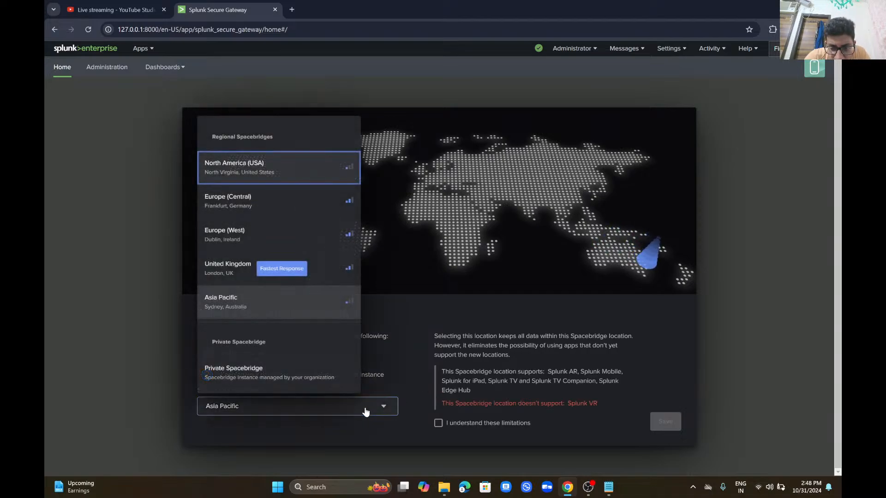
pyautogui.click(293, 371)
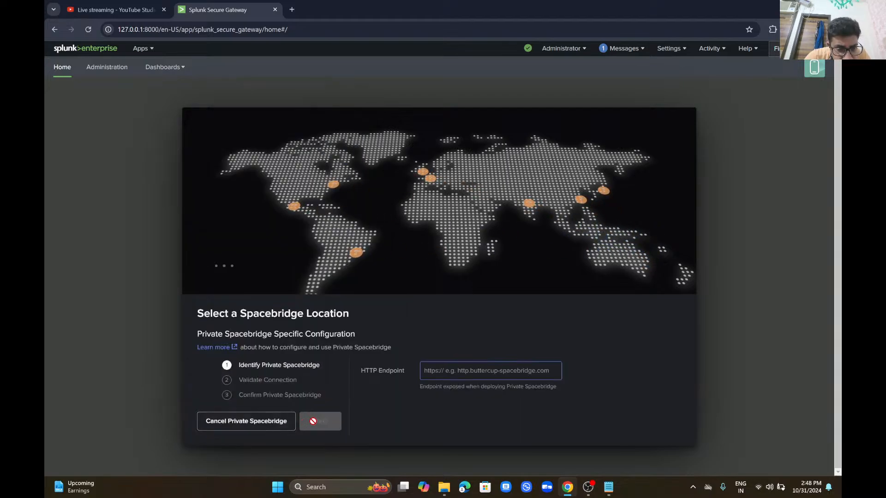
pyautogui.click(233, 420)
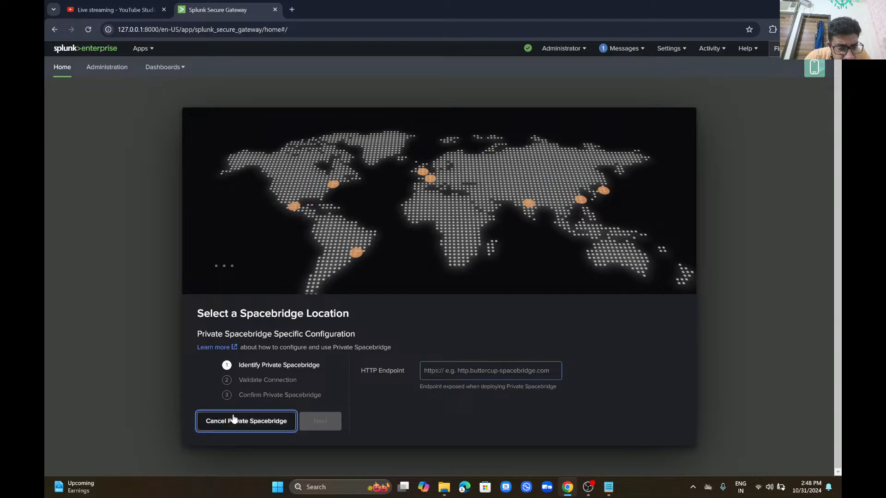
pyautogui.click(243, 405)
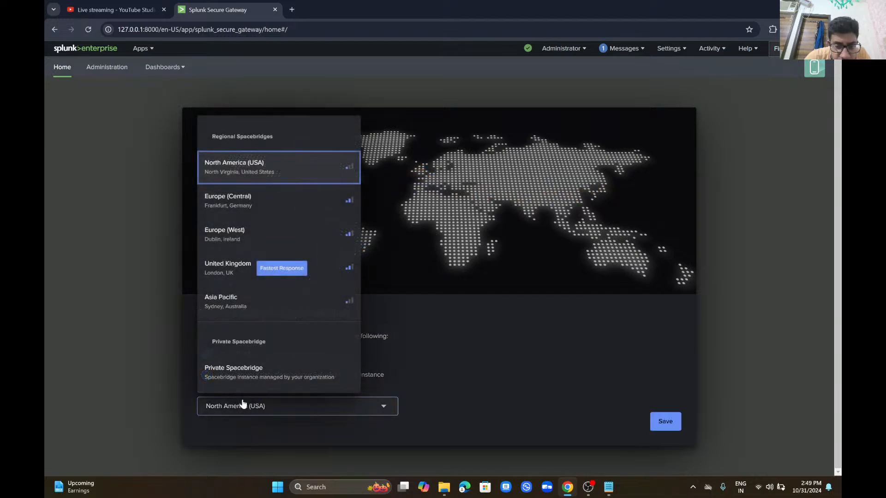
pyautogui.click(434, 384)
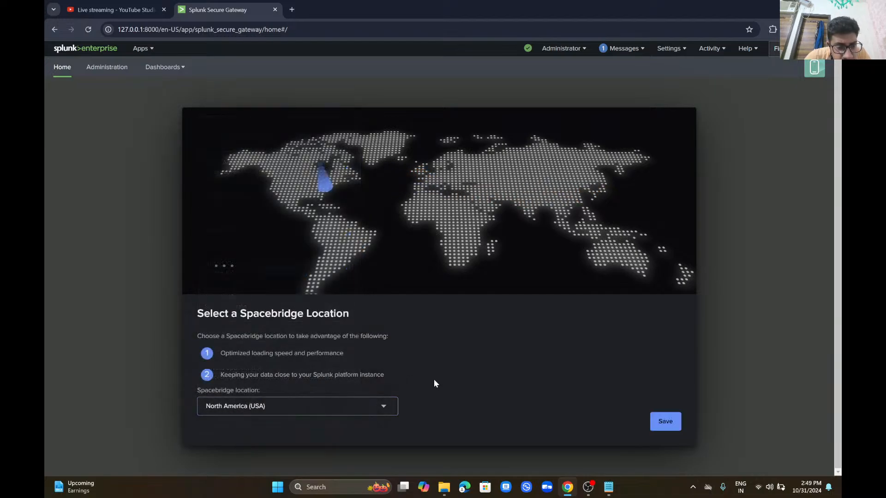
pyautogui.click(665, 422)
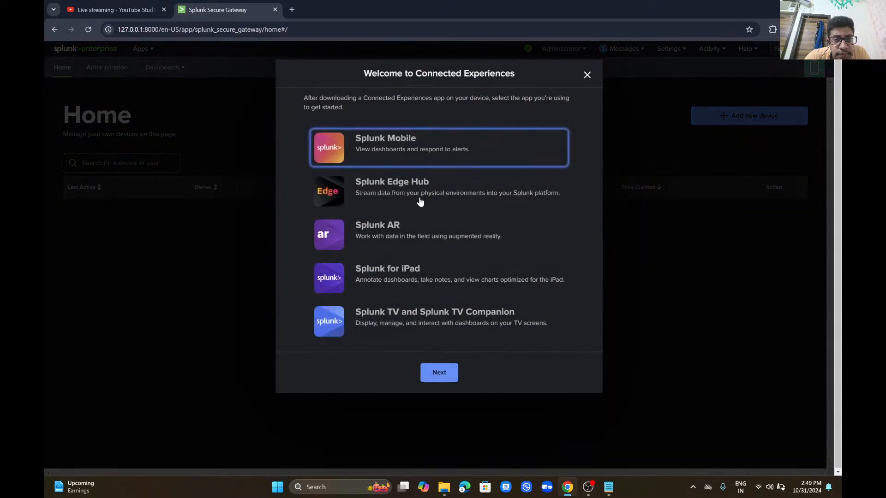
# Step: Continue with Splunk Mobile as the app to reach the Scan to Login QR code
pyautogui.click(451, 372)
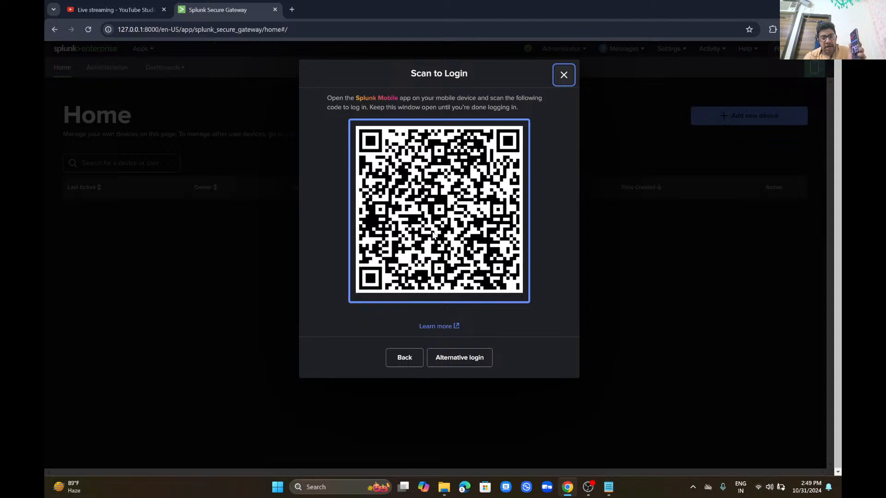
# Step: Switch to registration-code login, then close the Enter Code dialog
pyautogui.click(468, 363)
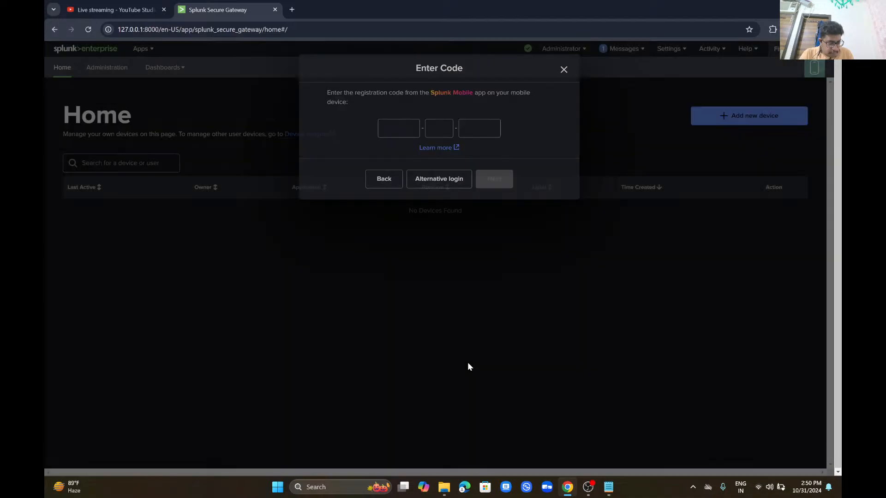
pyautogui.press('Escape')
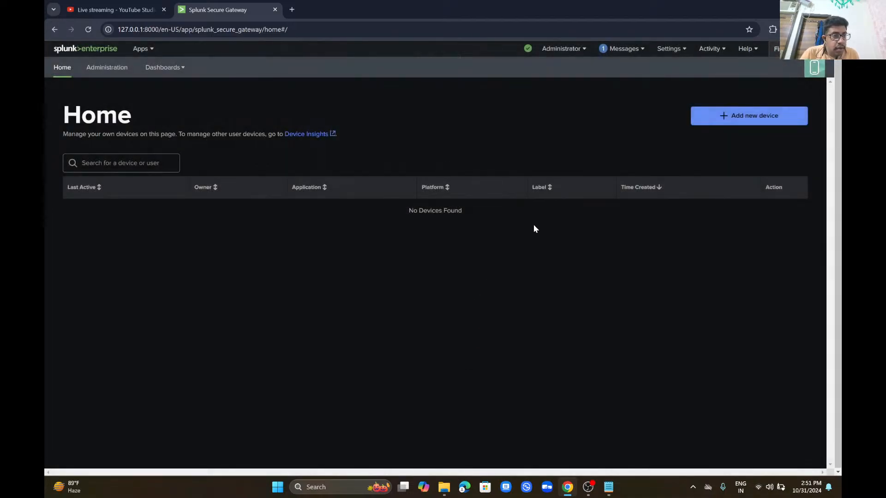
# Step: Add a new Splunk Mobile device and switch to the registration-code login
pyautogui.click(735, 117)
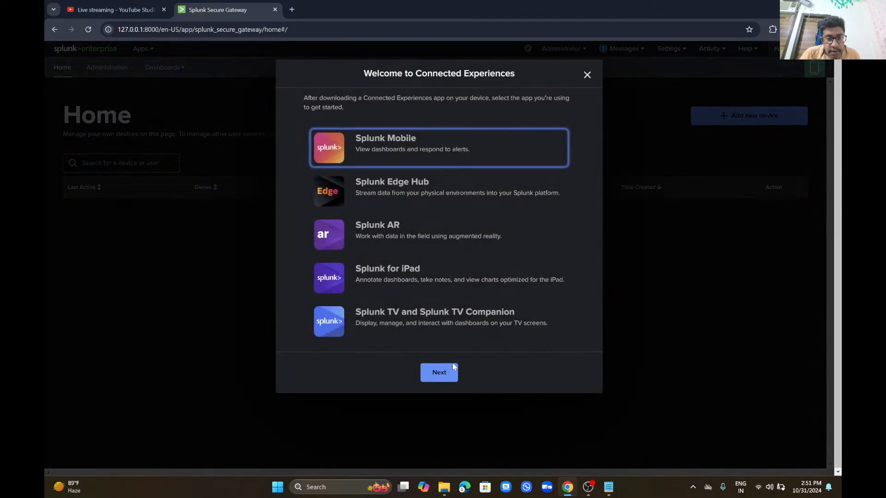
pyautogui.click(447, 372)
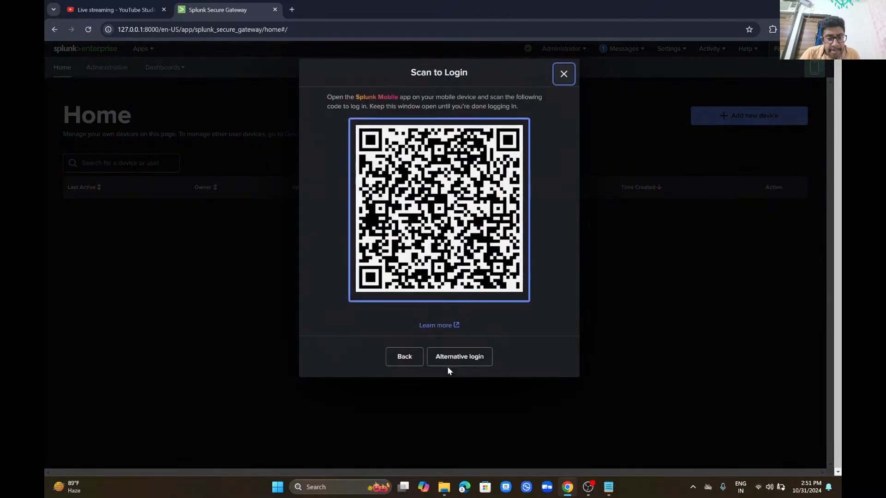
pyautogui.click(460, 359)
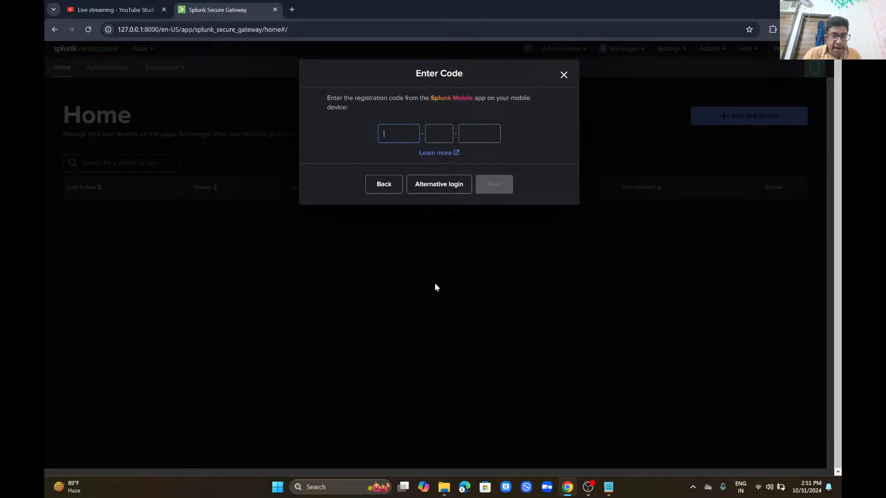
# Step: Submit the device registration code, then enter the account username and password
pyautogui.write('AR')
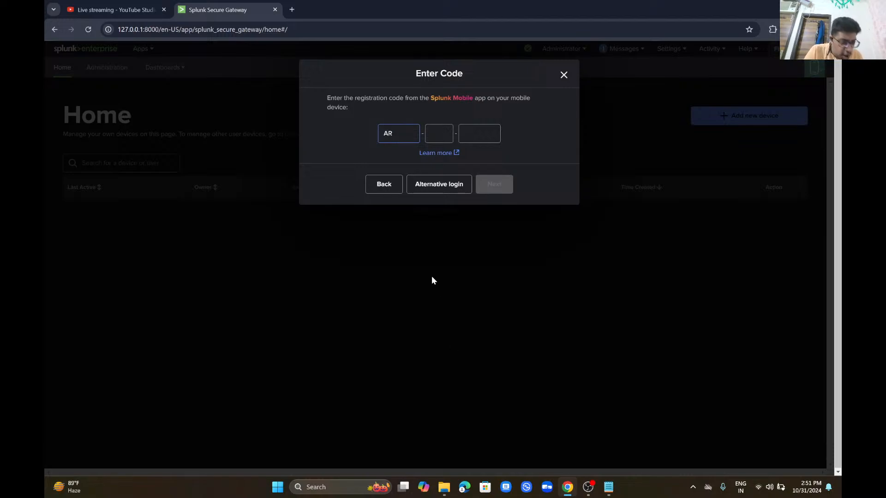
pyautogui.write('HL')
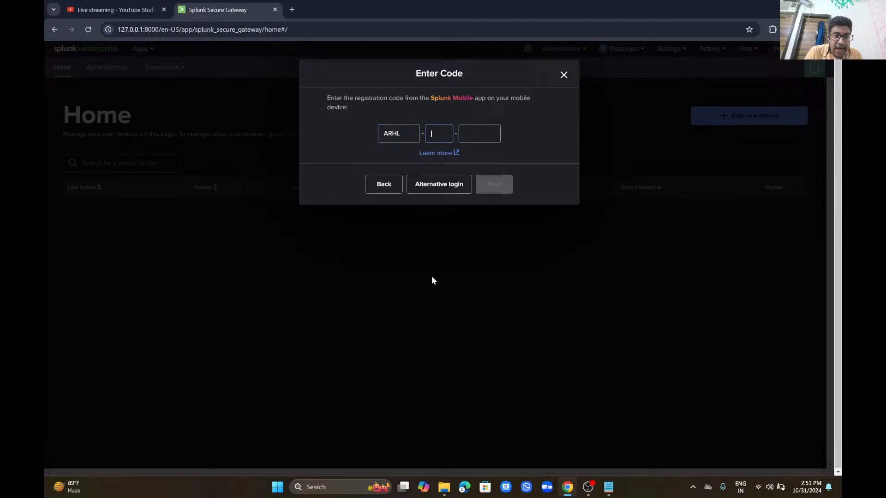
pyautogui.write('-U')
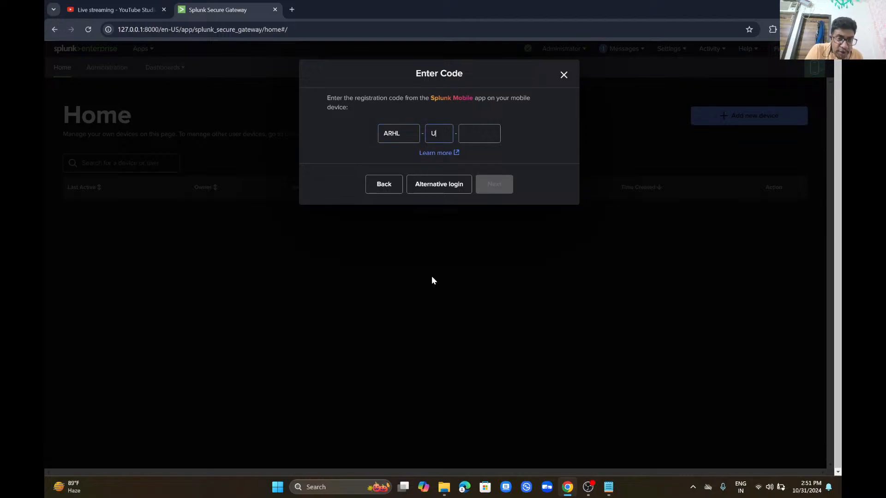
pyautogui.write('E-UTBT')
pyautogui.press('Return')
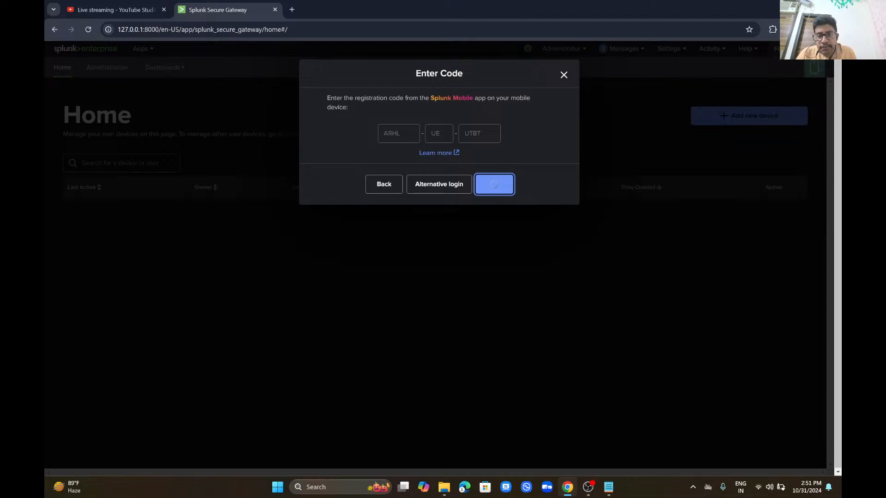
pyautogui.click(376, 125)
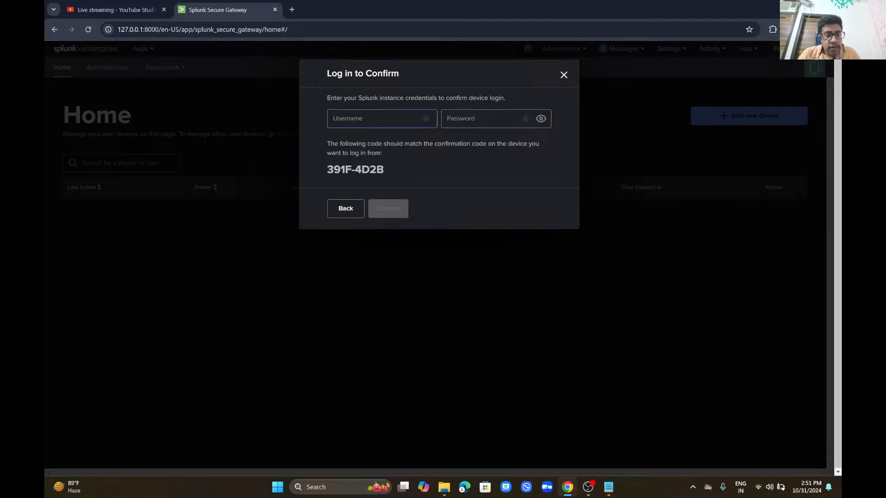
pyautogui.write('Ganesh')
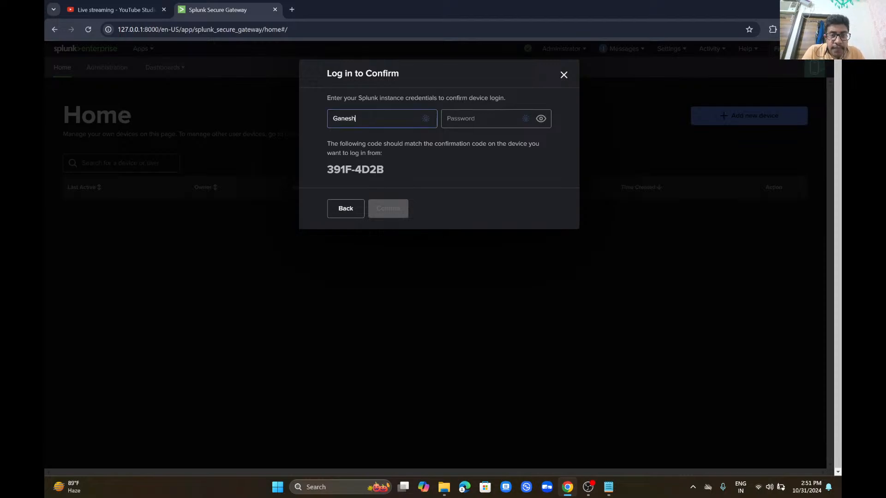
pyautogui.press('Tab')
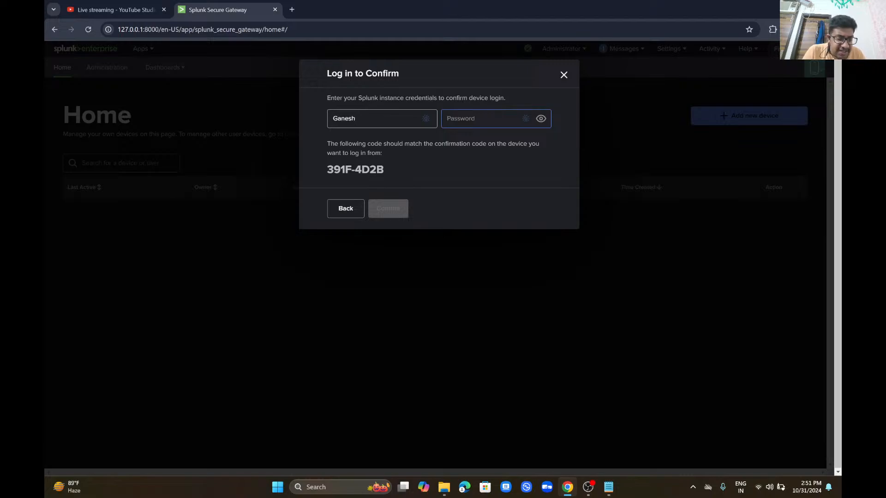
pyautogui.write('•••')
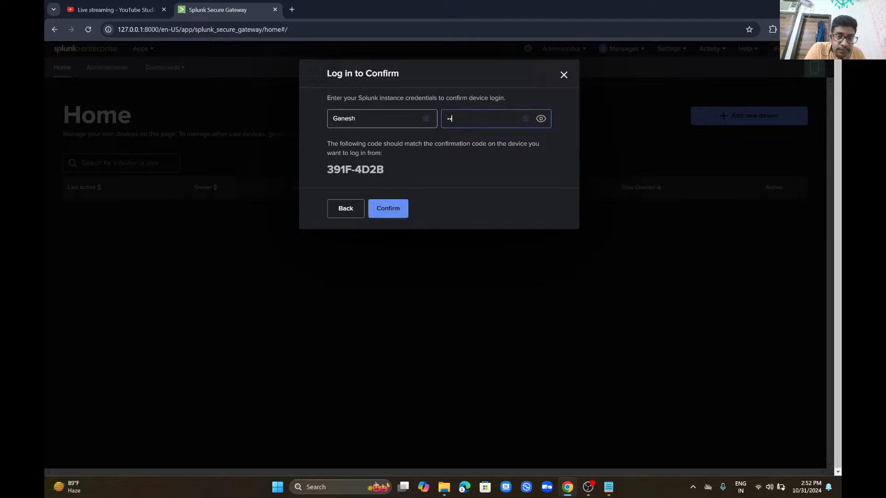
pyautogui.write('•••••••••')
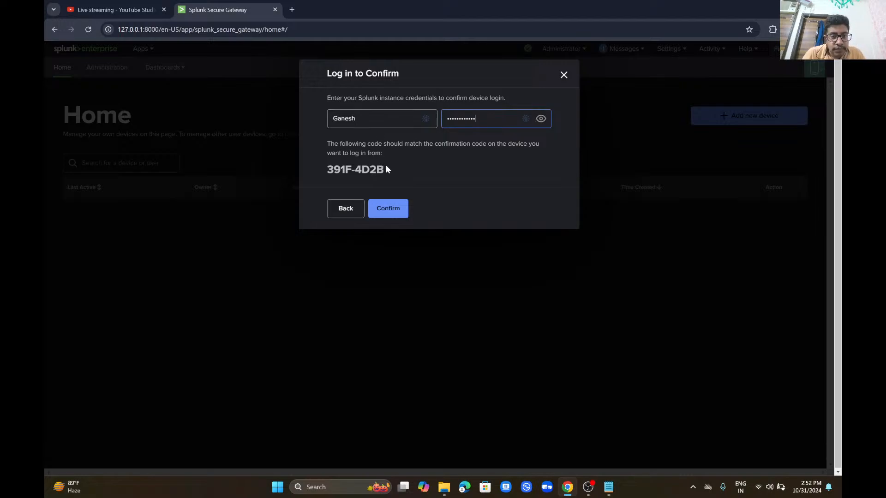
# Step: Copy the confirmation code, confirm the device login, and switch to the Notepad notes
pyautogui.moveTo(393, 172); pyautogui.dragTo(326, 170)
pyautogui.hotkey('ctrl', 'c')
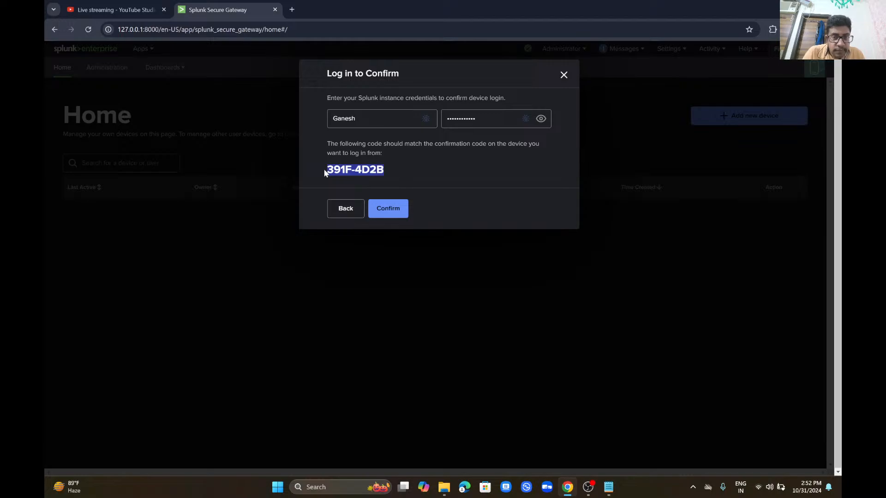
pyautogui.click(388, 210)
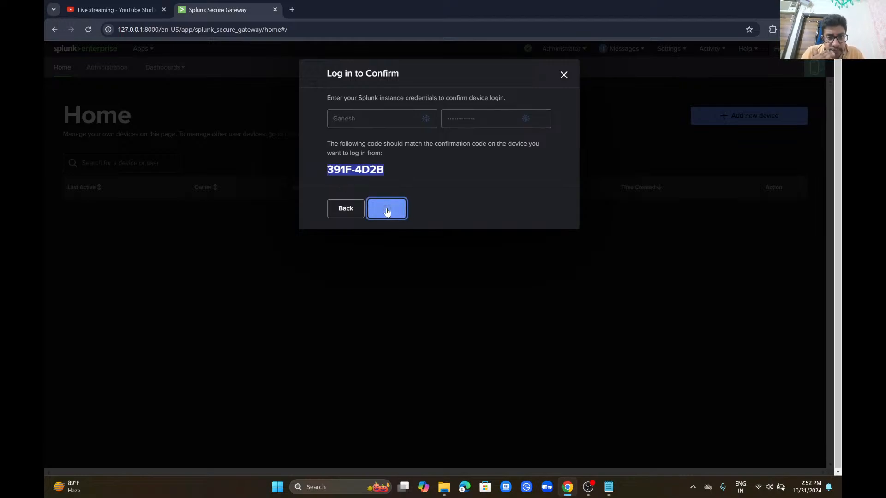
pyautogui.click(609, 487)
pyautogui.click(281, 402)
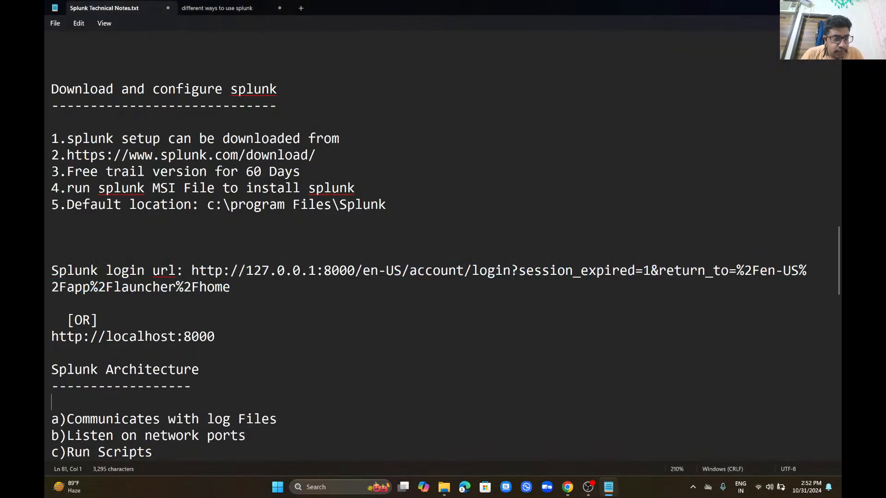
pyautogui.click(296, 342)
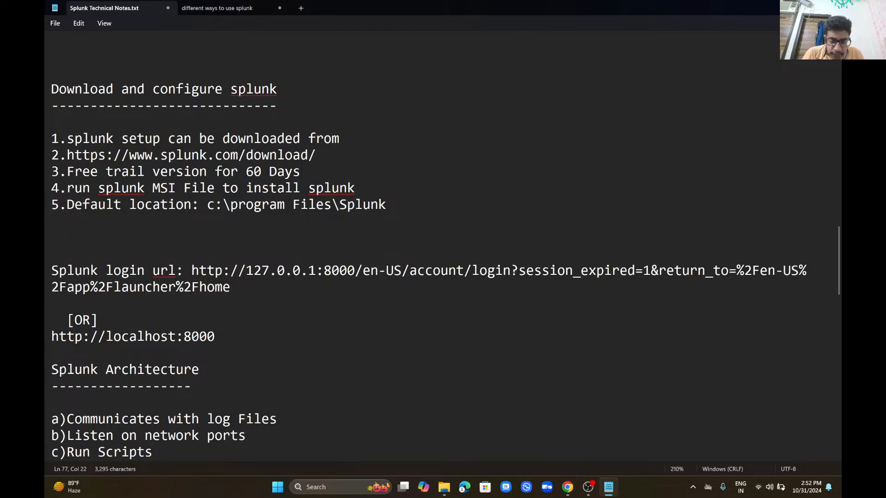
pyautogui.press('Return')
pyautogui.press('Return')
pyautogui.hotkey('ctrl', 'v')
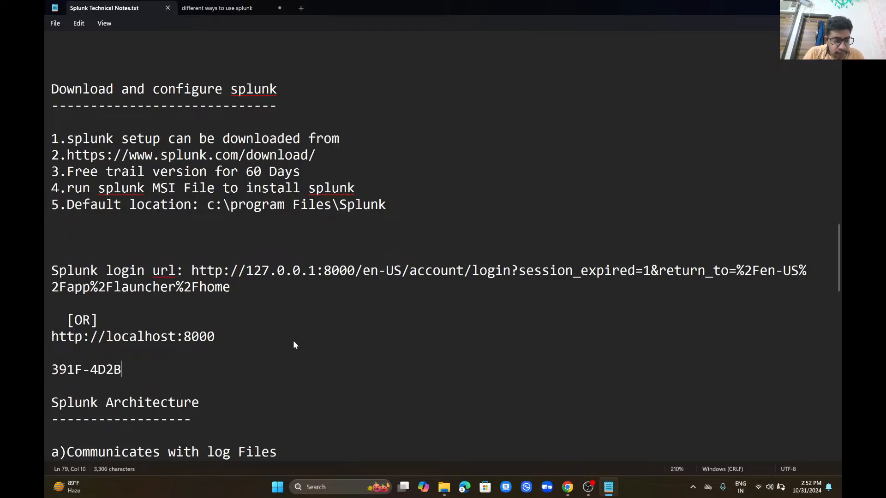
pyautogui.hotkey('alt', 'Tab')
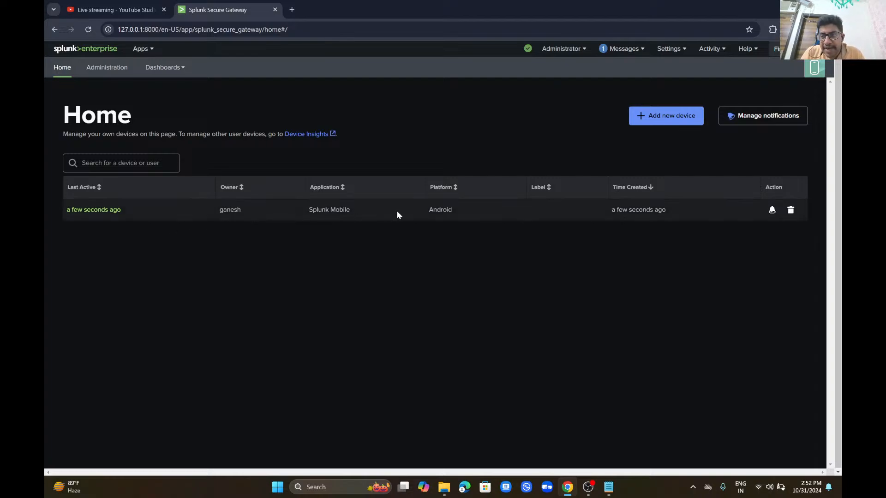
# Step: Enable notifications for the DMC Asset and DMC Forwarder asset-table alerts, then go to Administration
pyautogui.click(744, 121)
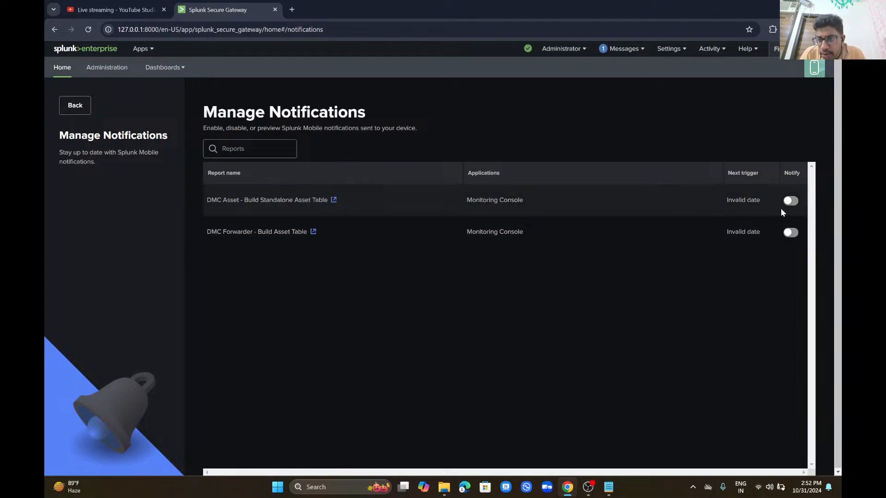
pyautogui.click(794, 204)
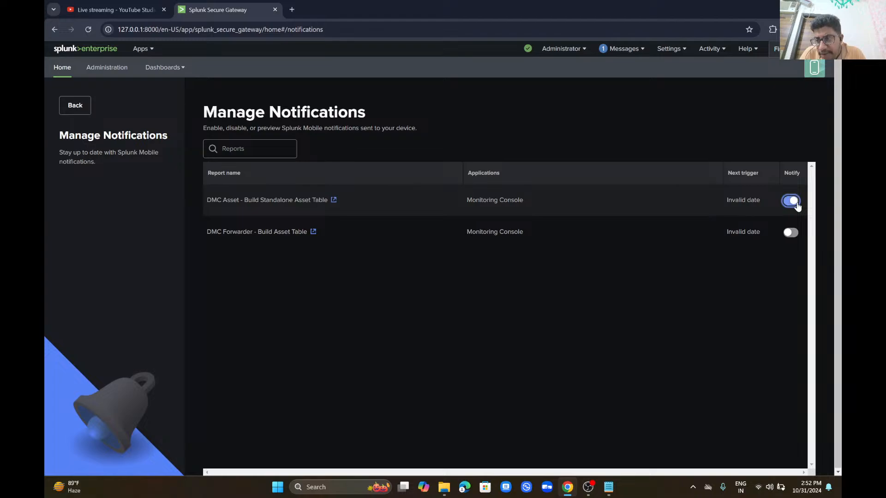
pyautogui.click(792, 234)
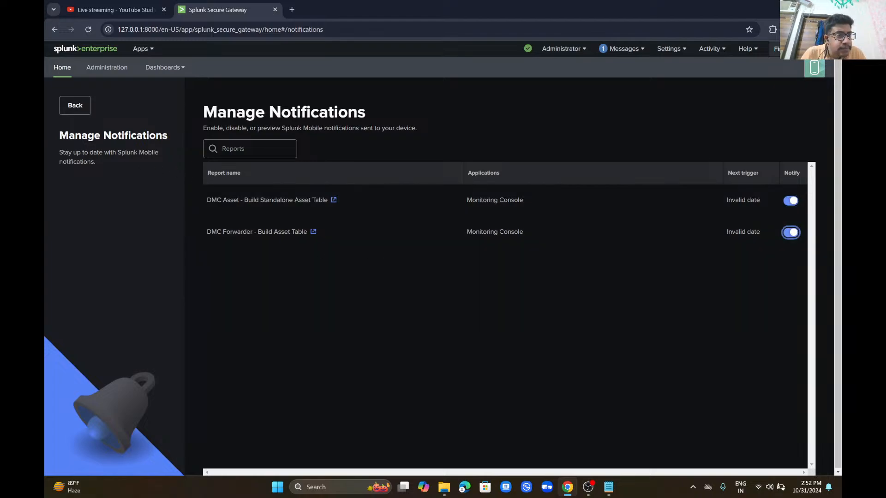
pyautogui.click(115, 74)
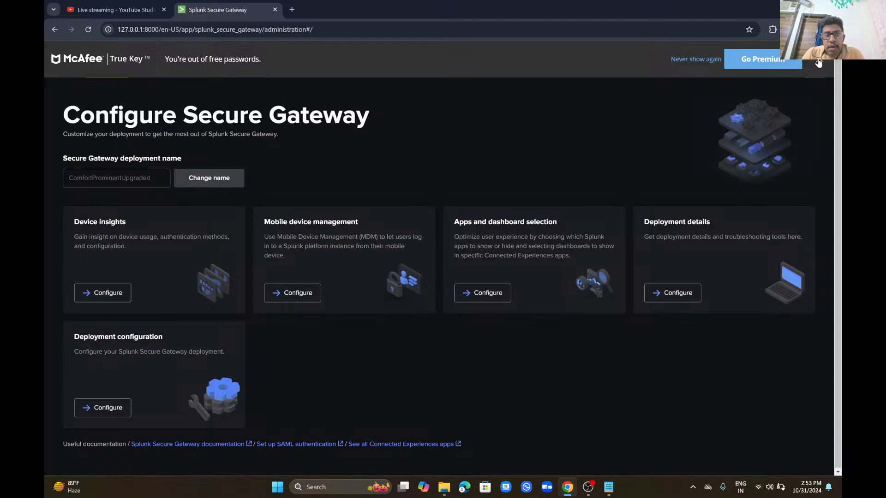
# Step: Dismiss the banner, view Troubleshooting Dashboards, and delete the Secure Gateway activation message
pyautogui.click(819, 63)
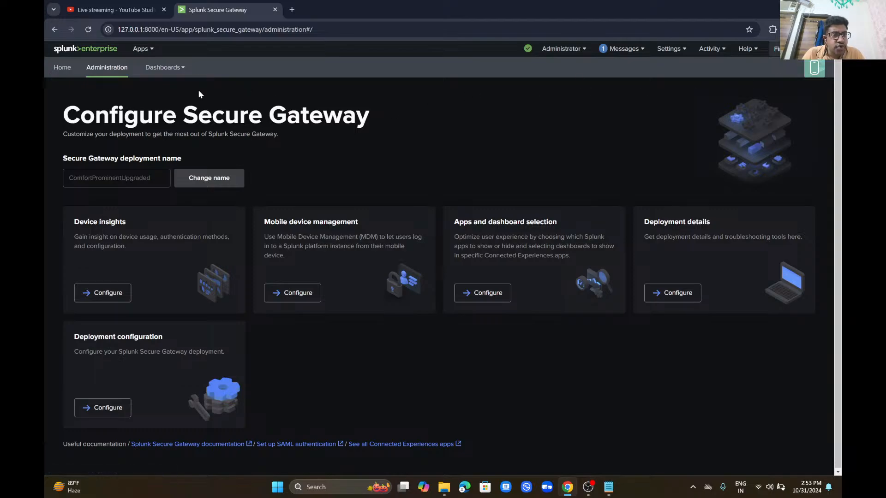
pyautogui.click(168, 68)
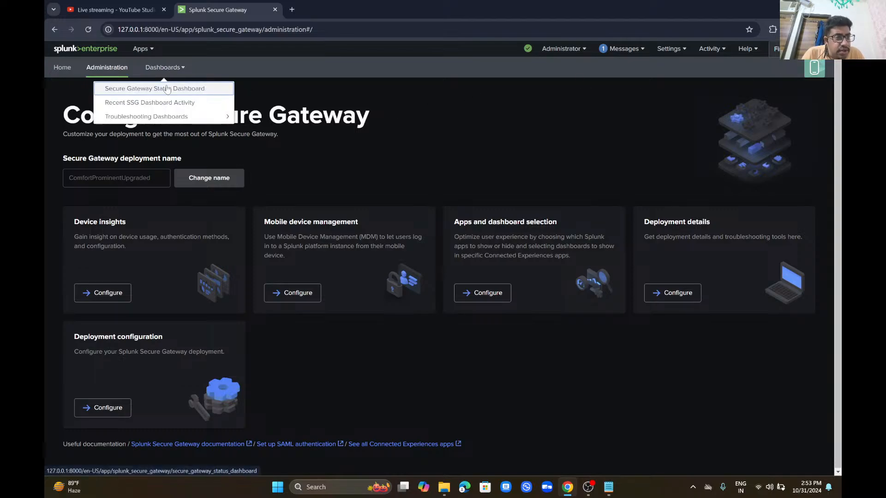
pyautogui.click(174, 117)
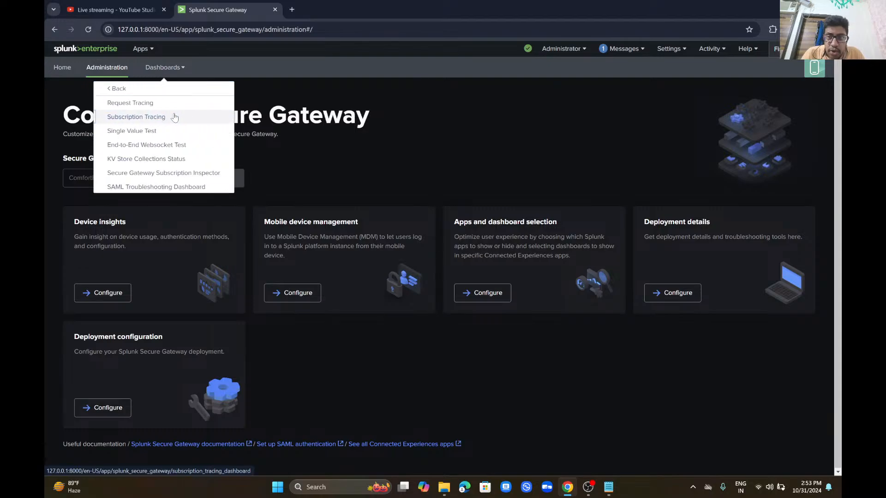
pyautogui.click(622, 50)
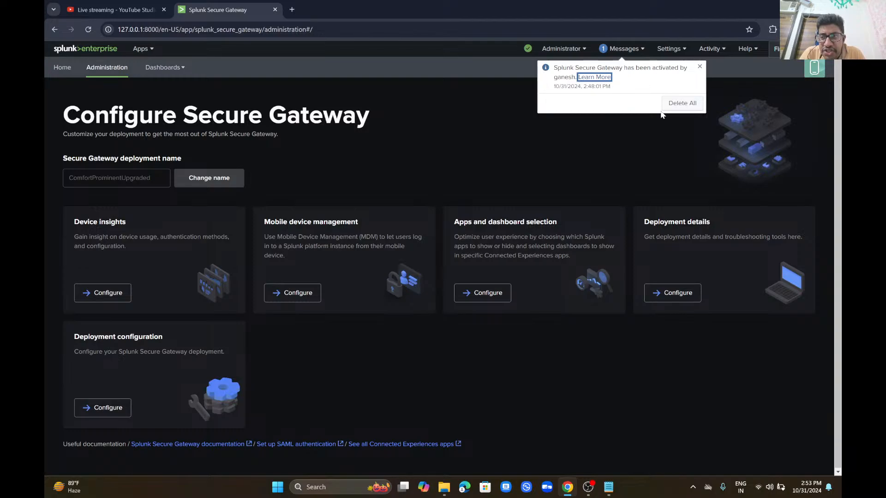
pyautogui.click(700, 67)
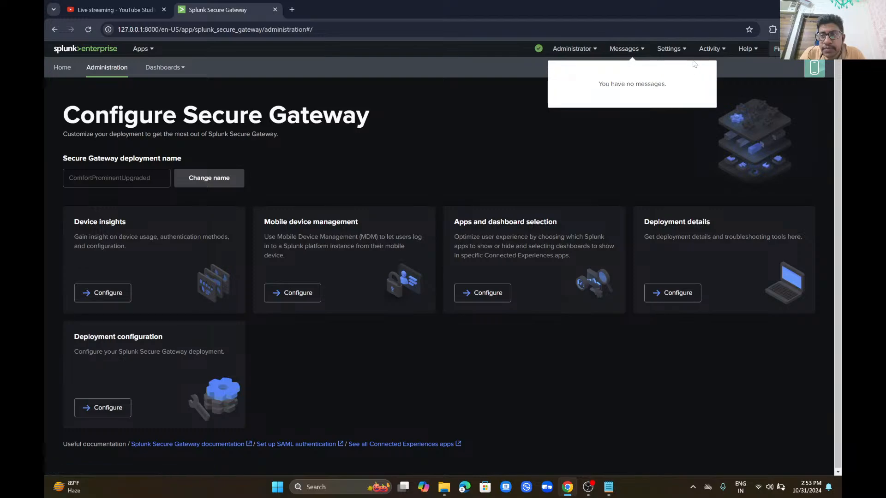
pyautogui.click(670, 48)
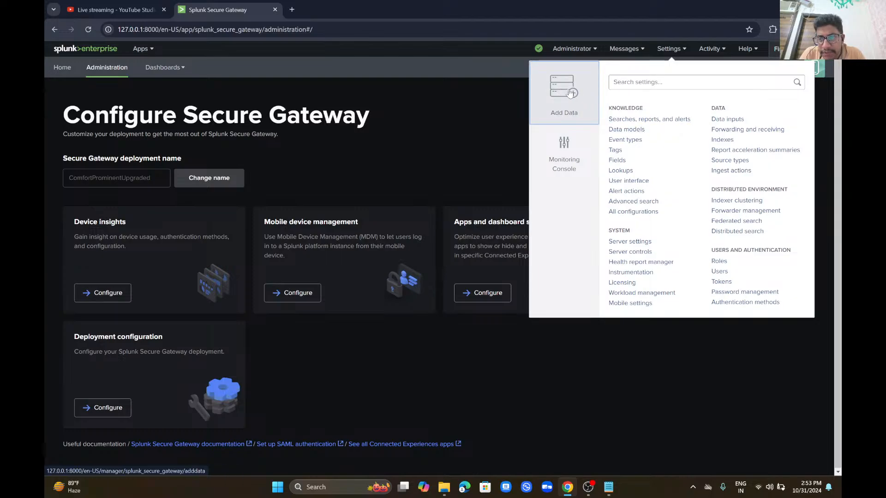
# Step: Start Add Data, skip the tour, and choose Monitor to list sources like Local Event Logs
pyautogui.click(570, 93)
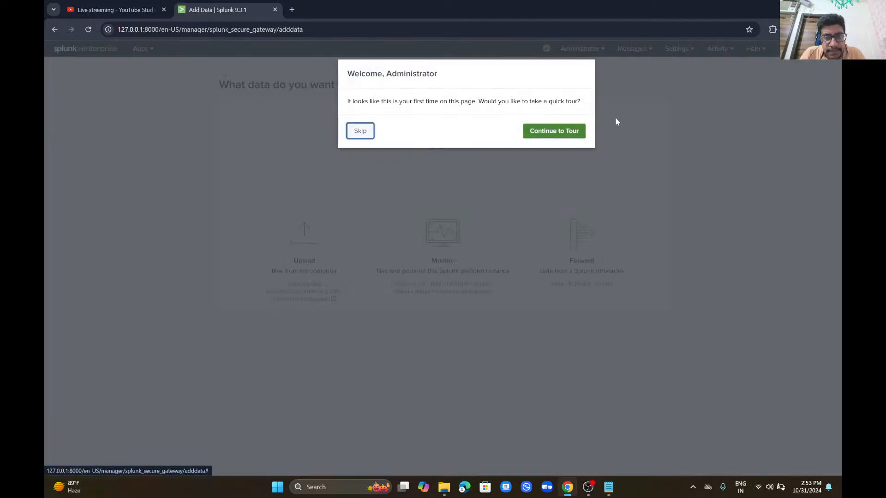
pyautogui.click(559, 132)
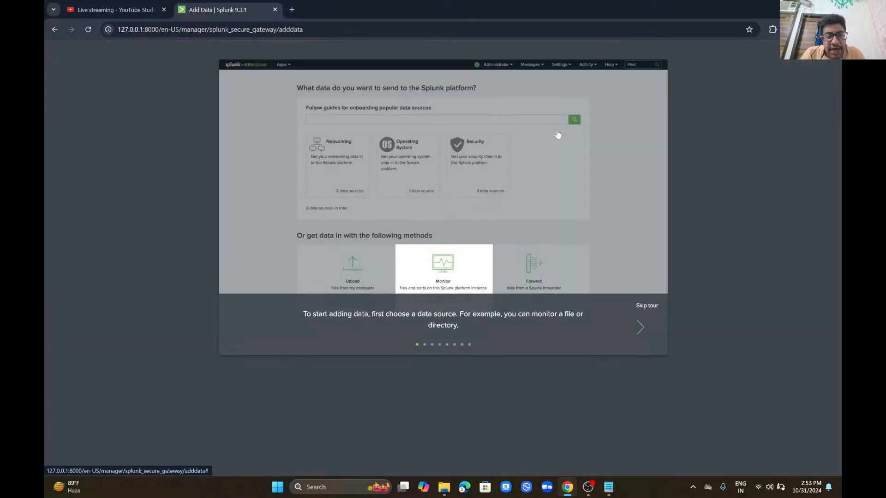
pyautogui.click(644, 305)
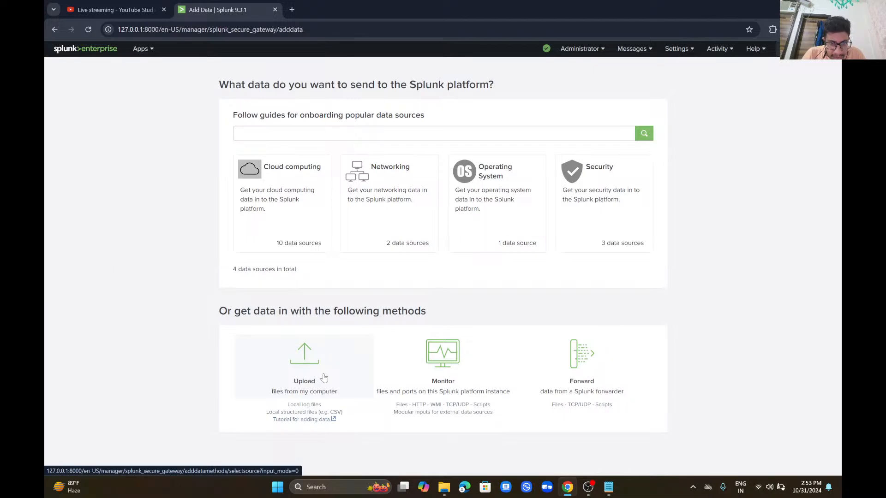
pyautogui.click(446, 364)
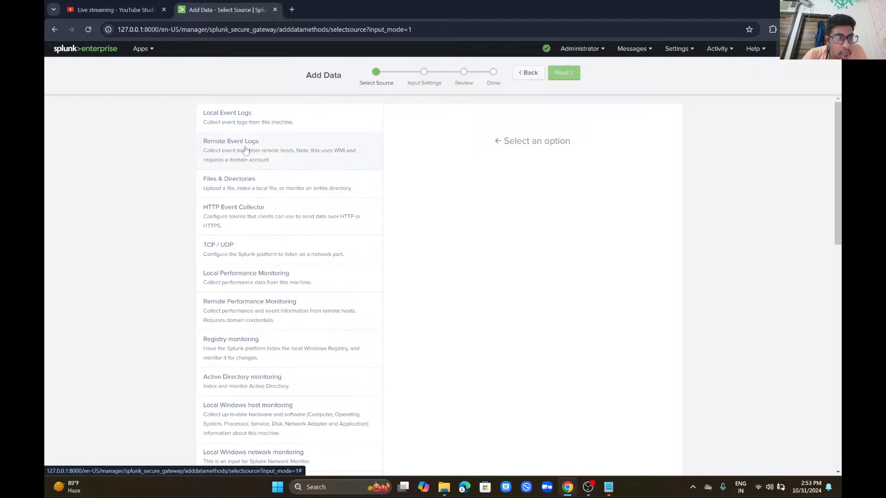
# Step: Inspect the TCP / UDP port settings and the Forward option, returning to Add Data
pyautogui.click(229, 243)
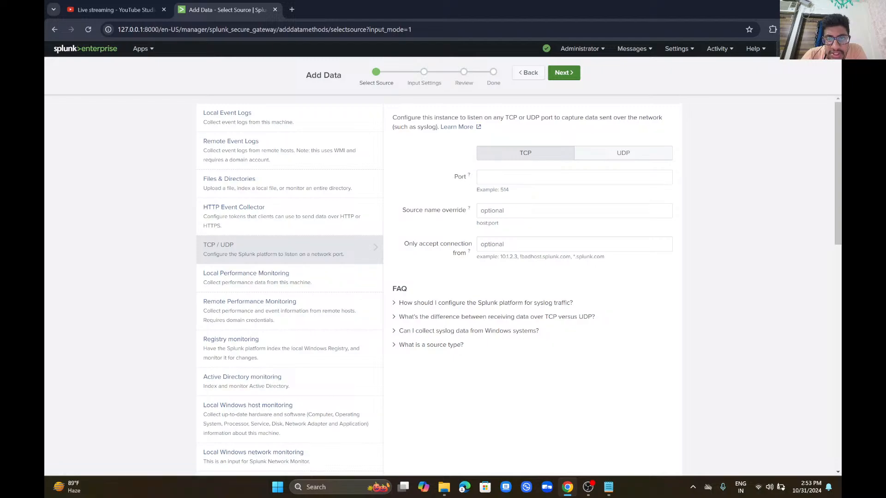
pyautogui.click(489, 177)
pyautogui.click(527, 211)
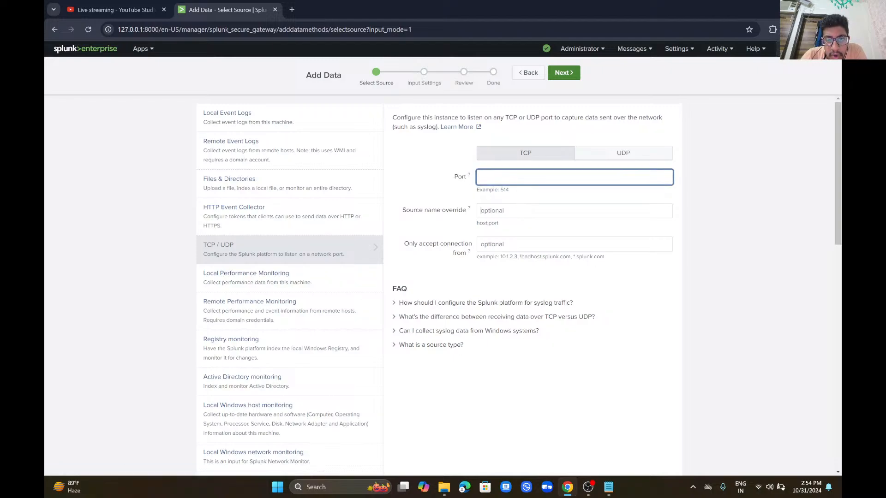
pyautogui.click(539, 73)
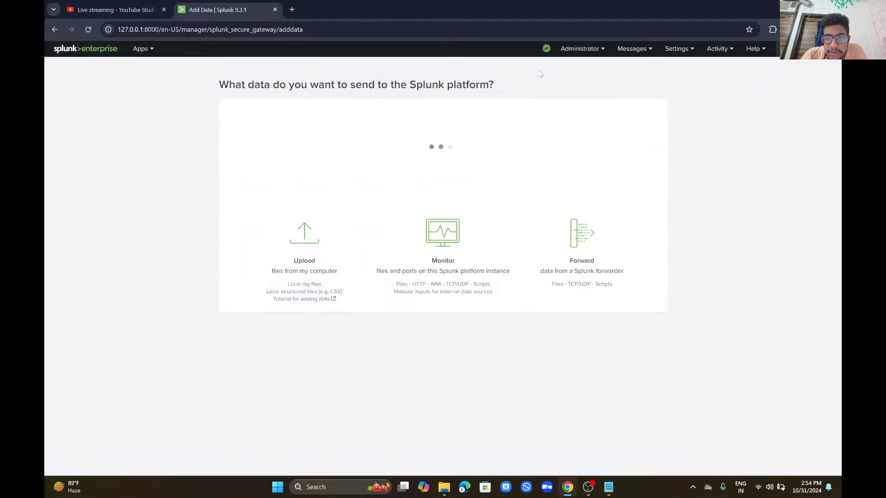
pyautogui.click(577, 378)
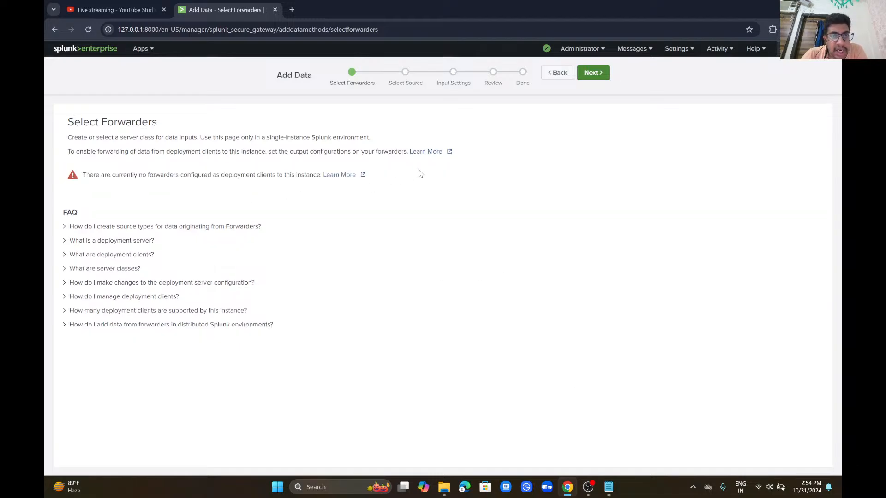
pyautogui.click(566, 76)
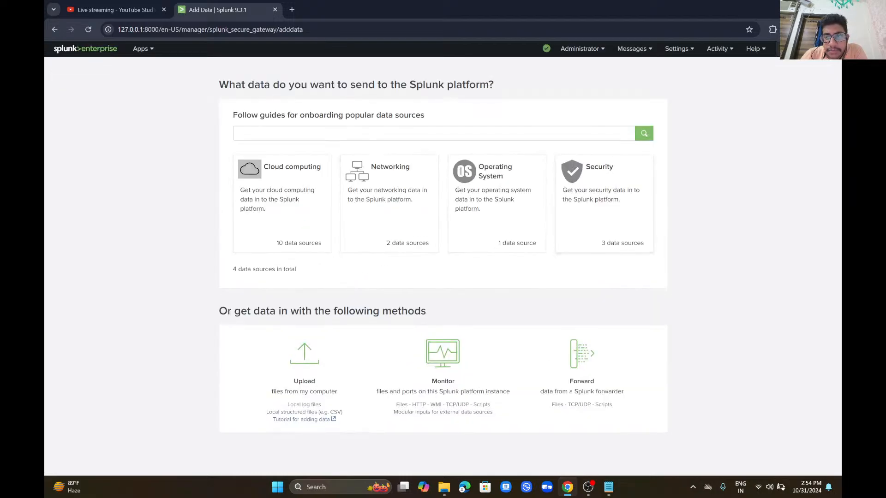
# Step: Restart Splunk from Settings > Server controls, confirming the restart prompt
pyautogui.click(717, 50)
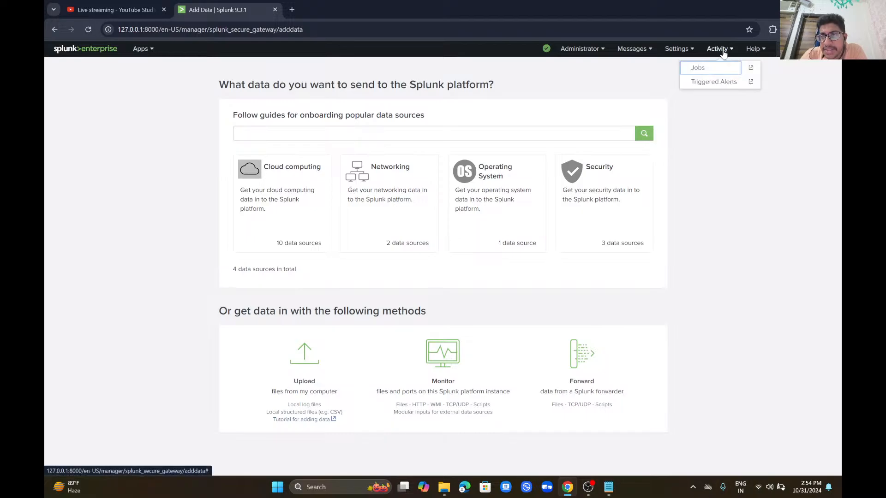
pyautogui.click(679, 48)
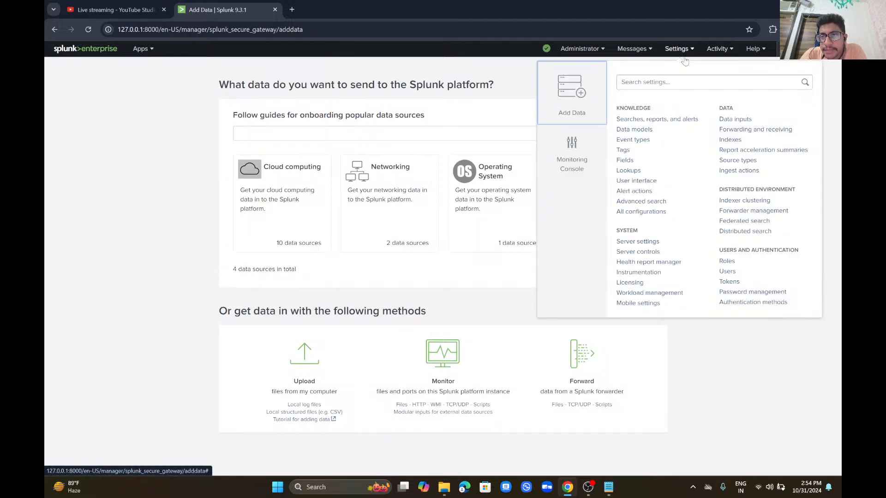
pyautogui.click(655, 253)
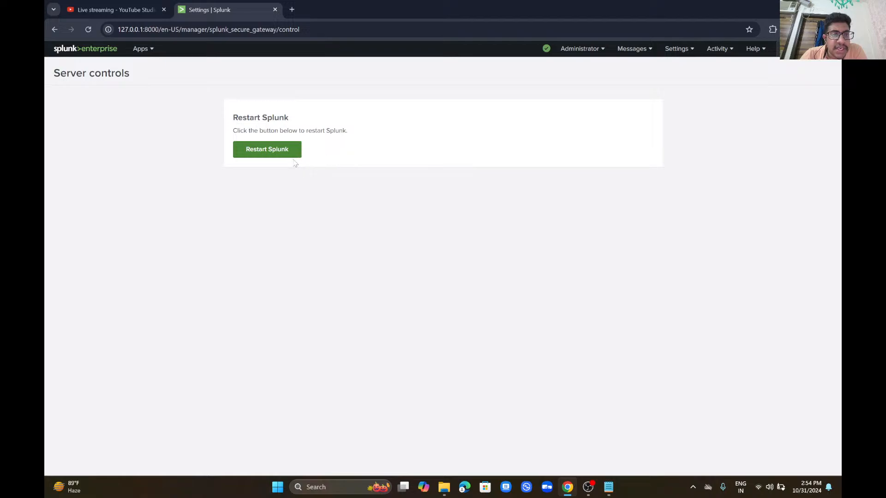
pyautogui.click(290, 160)
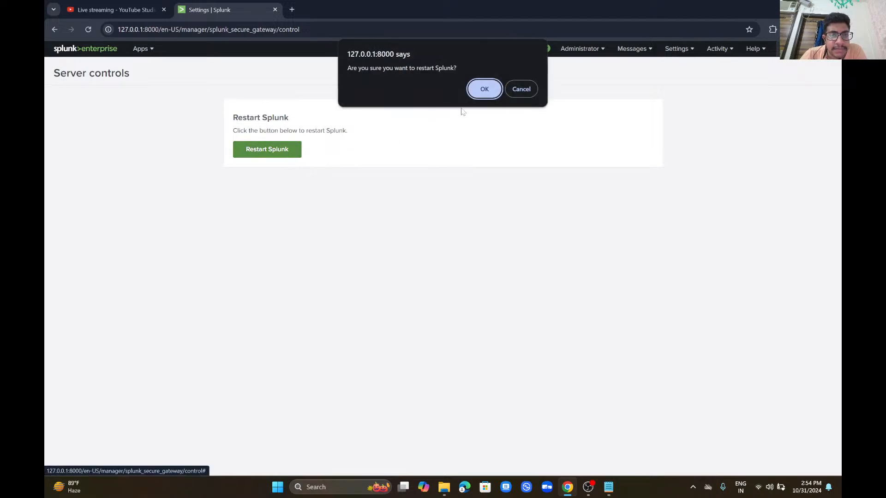
pyautogui.click(495, 91)
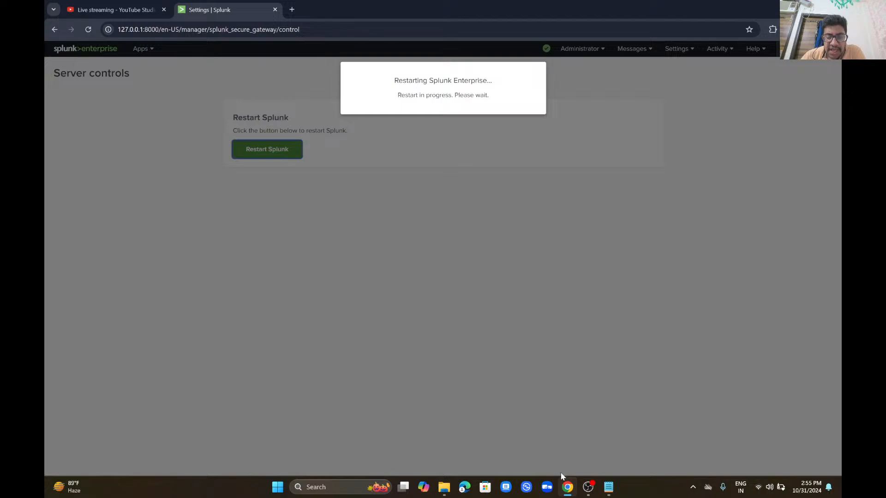
pyautogui.moveTo(598, 493)
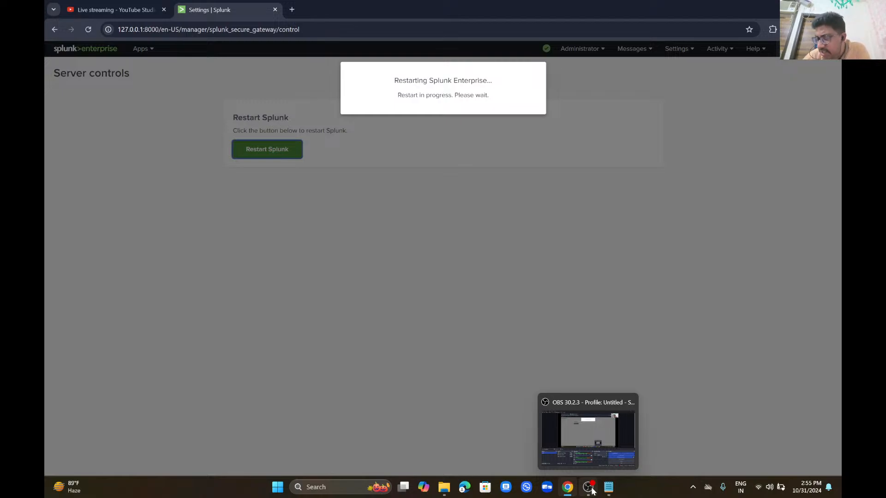
pyautogui.click(603, 456)
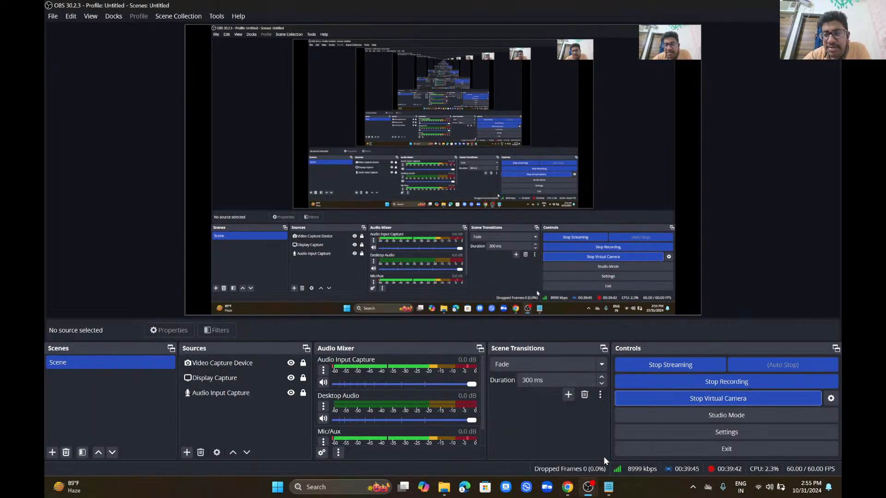